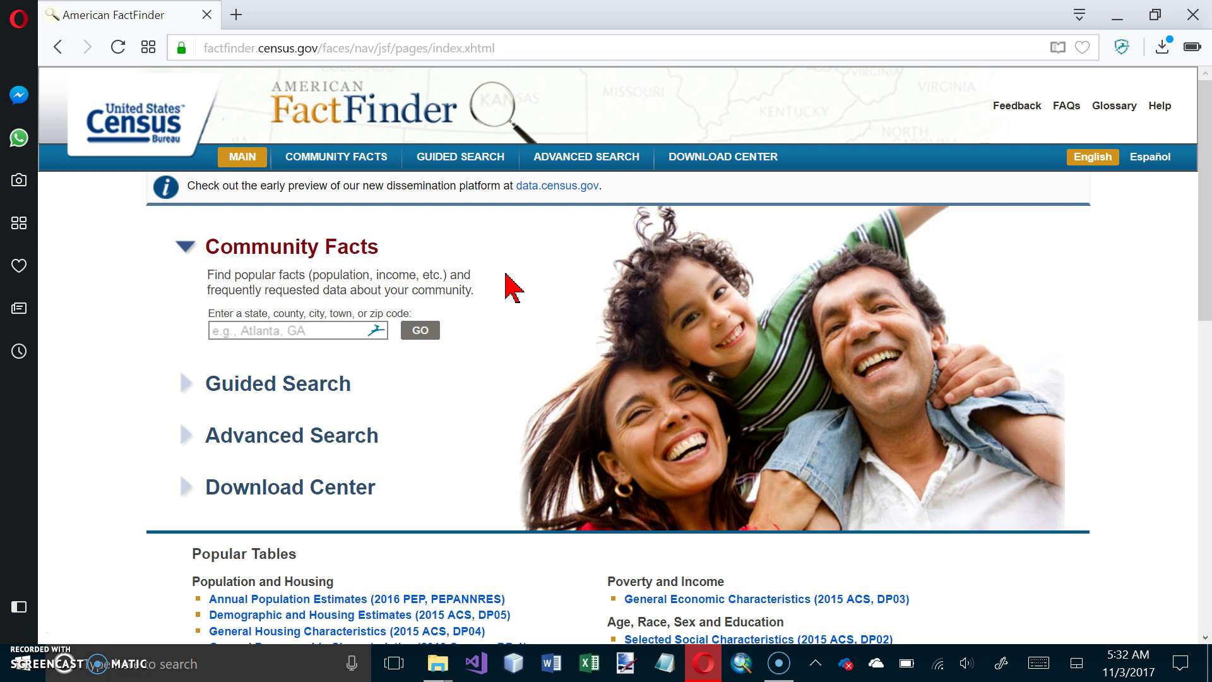
Step: Open Advanced Search and set Geographies to search by name
click(587, 161)
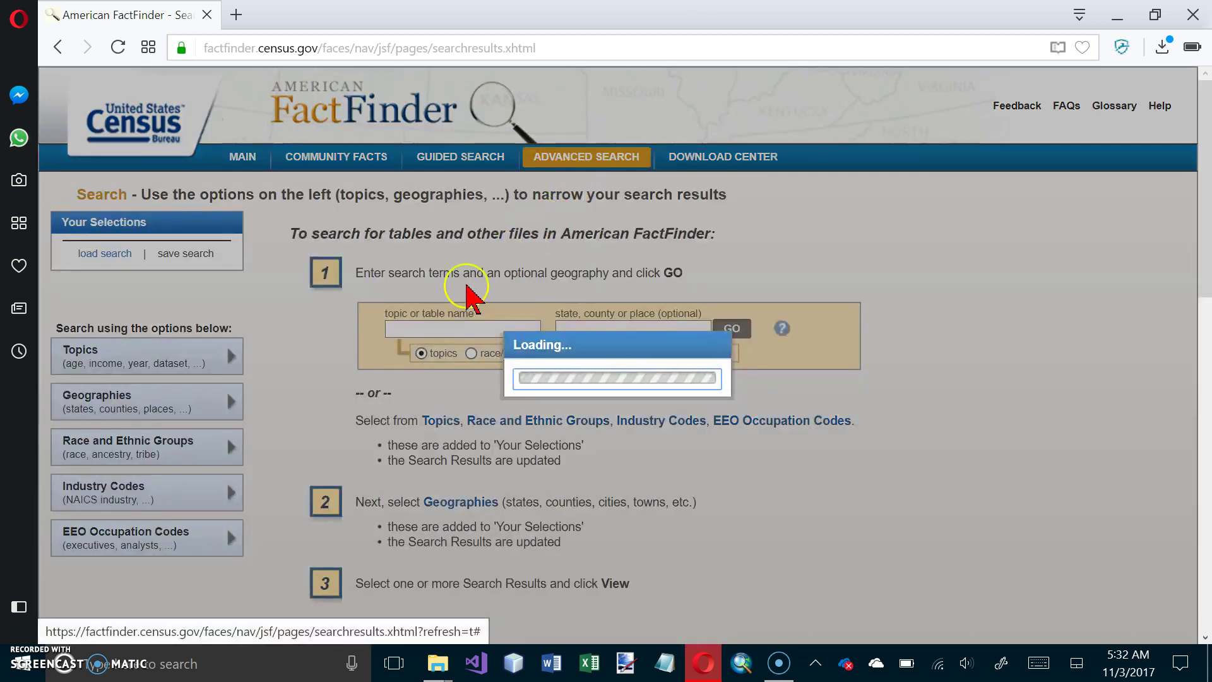
click(98, 416)
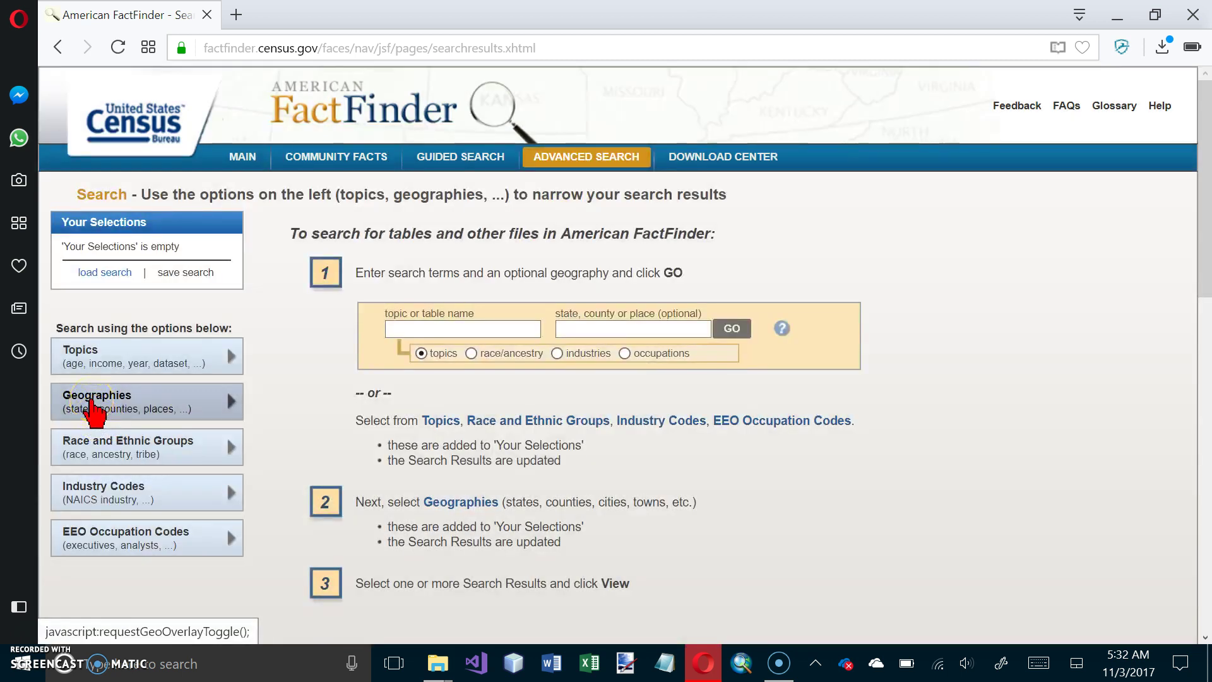
click(93, 404)
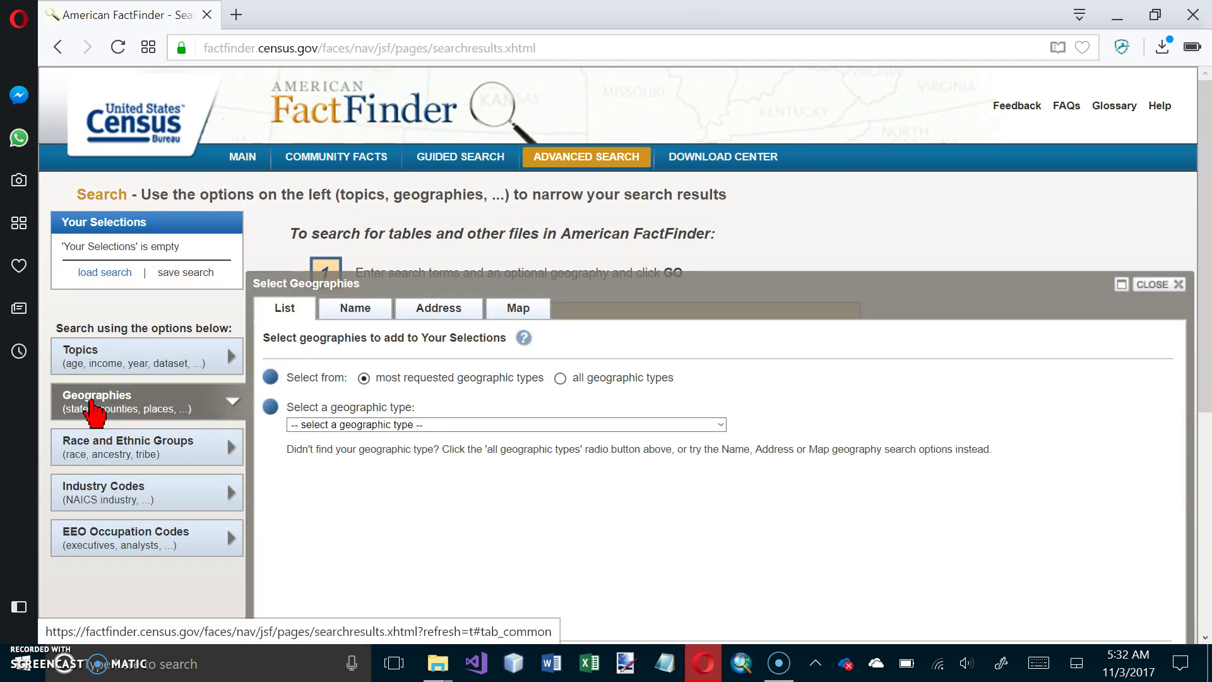
click(357, 309)
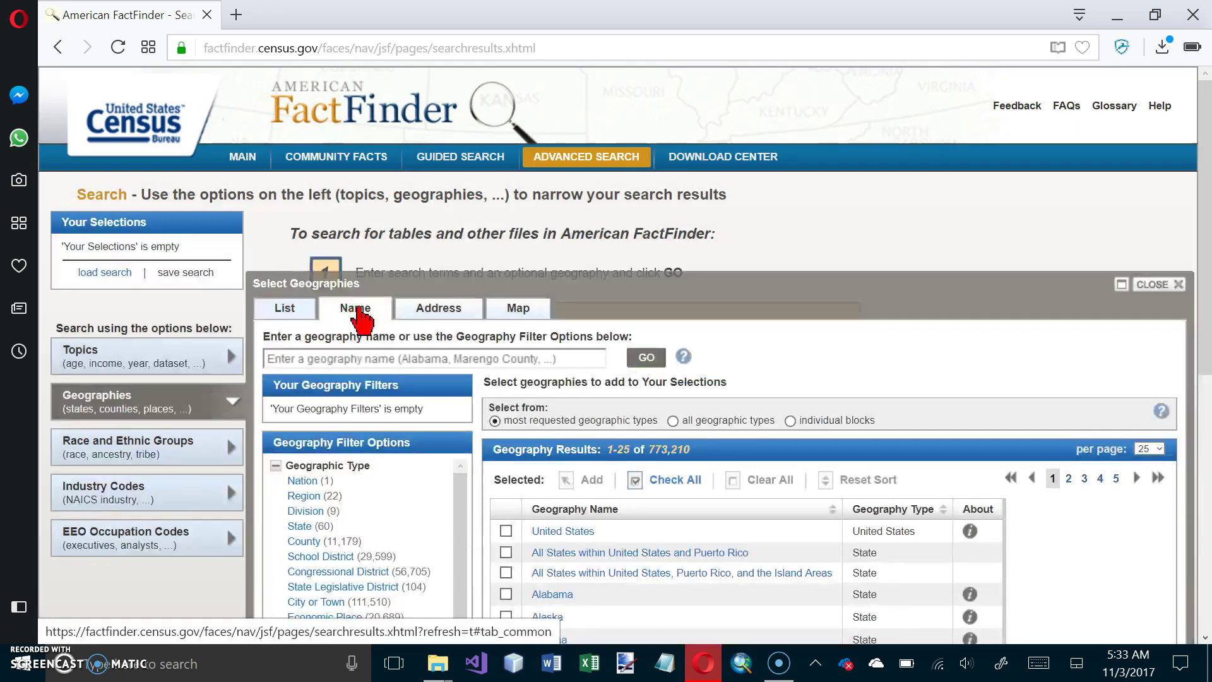
Step: Search geographies for 'cook county', choosing Cook County, Illinois from the suggestions
click(362, 356)
click(361, 359)
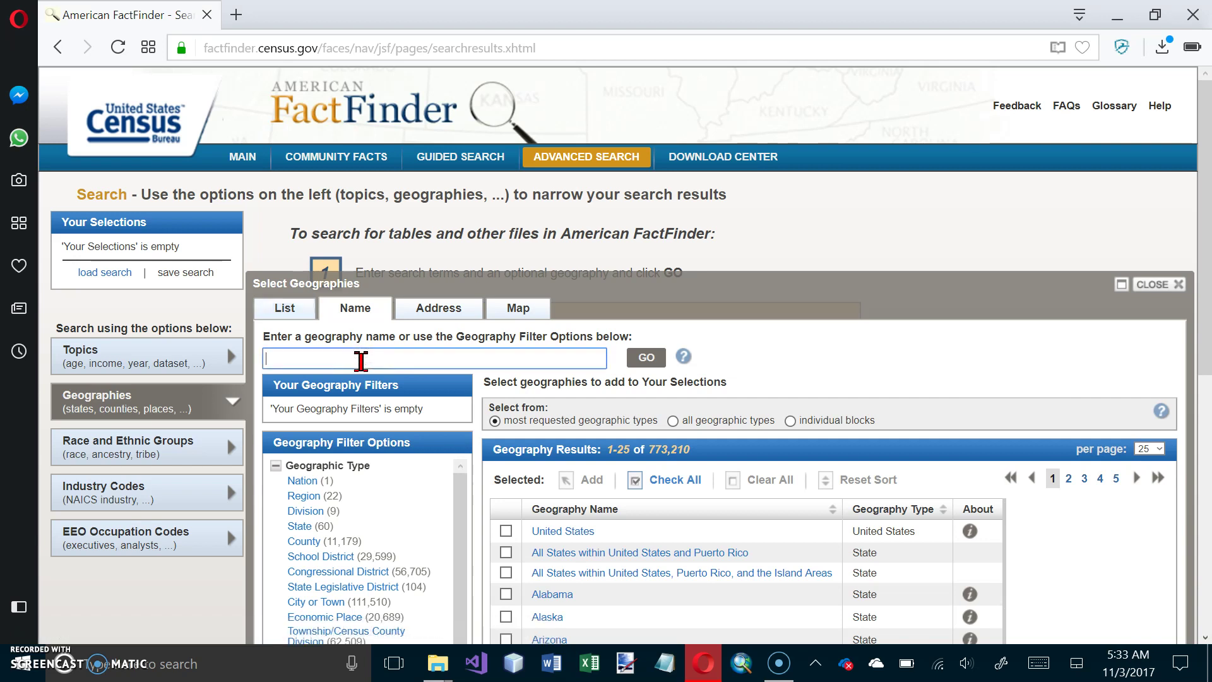
text(cook county)
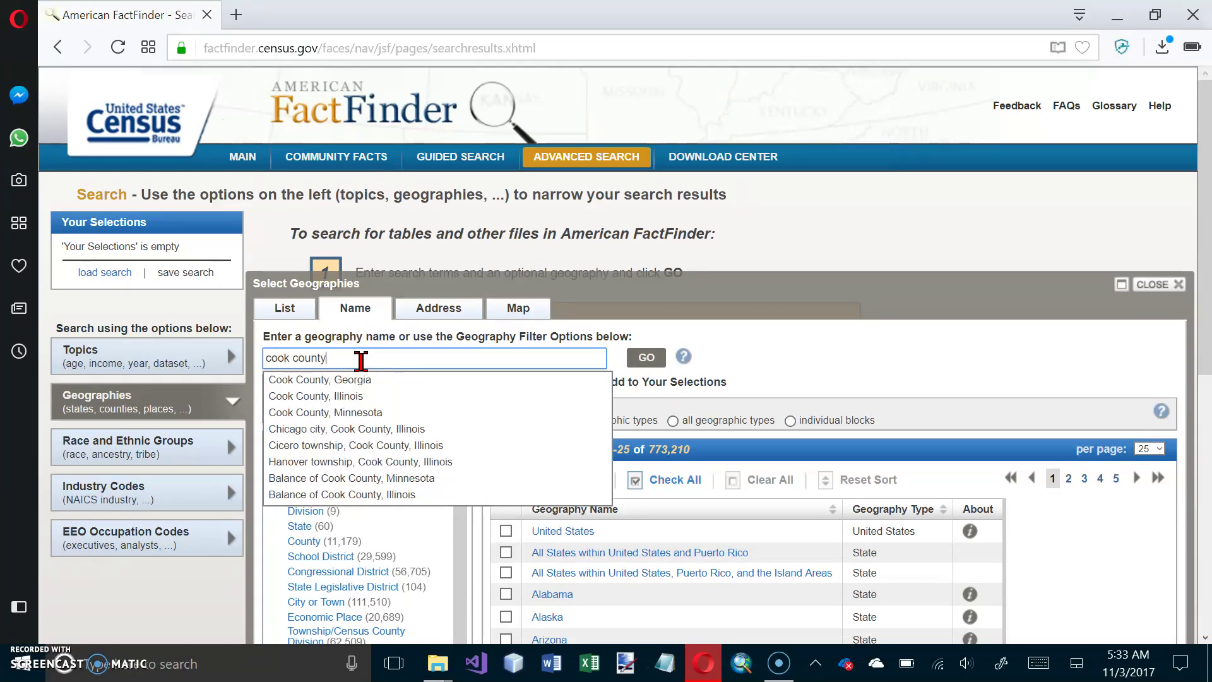
click(358, 402)
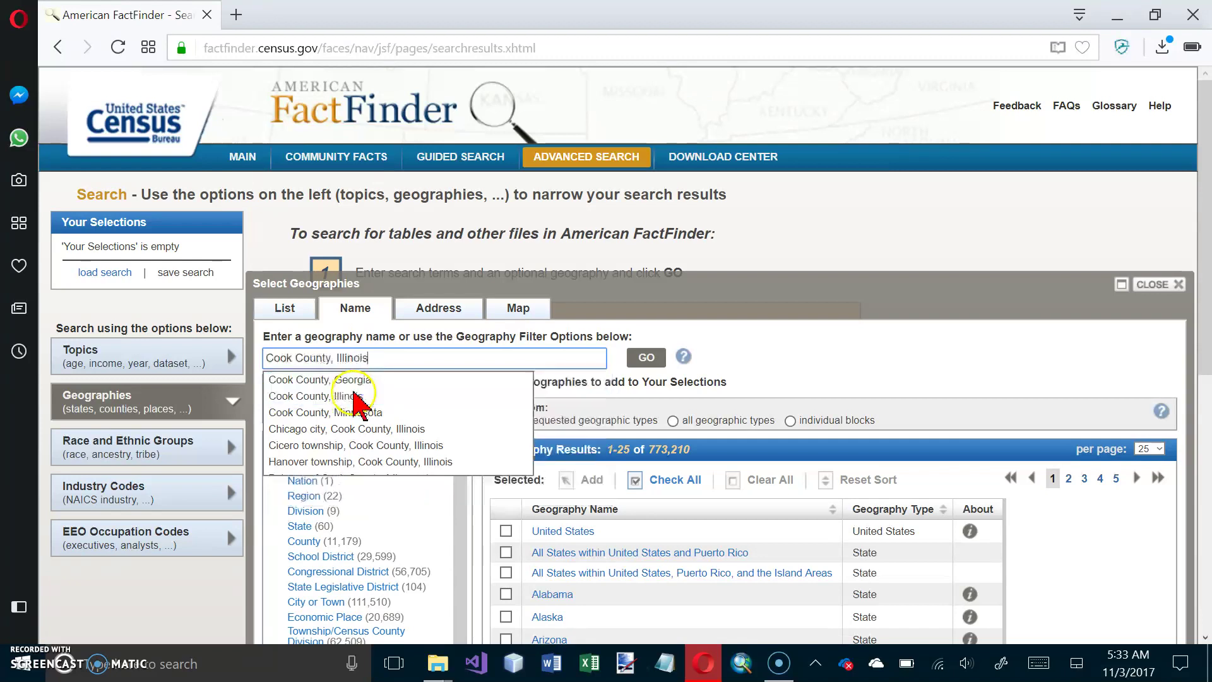
click(644, 358)
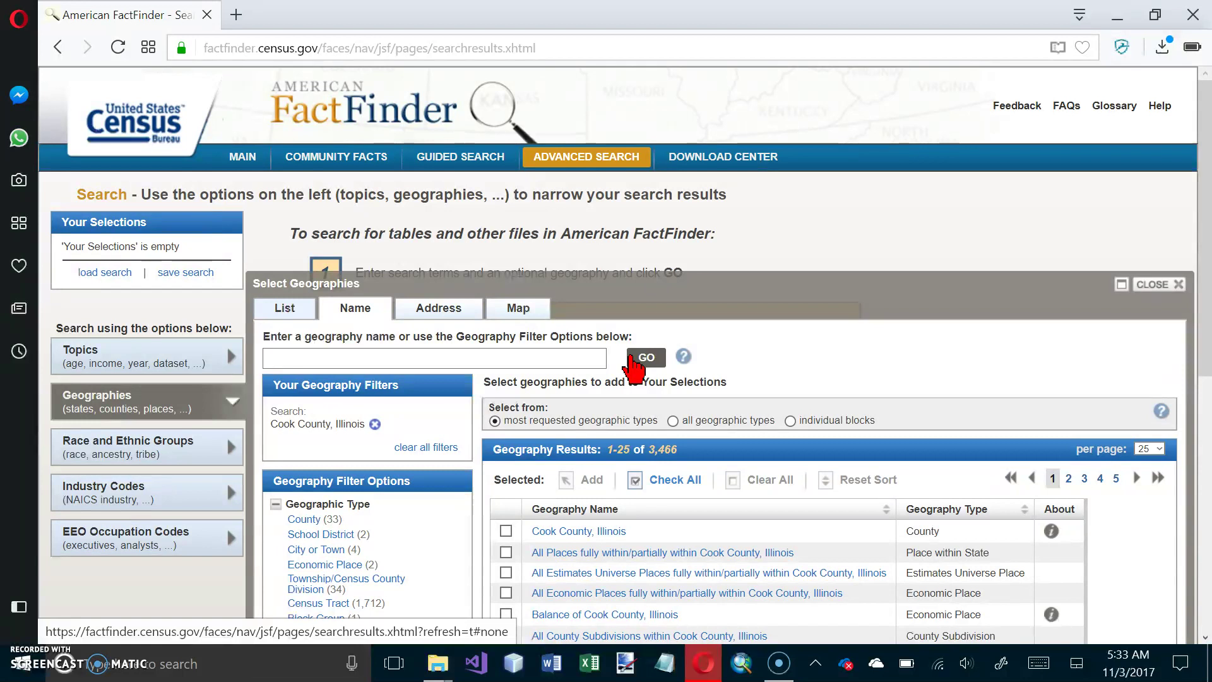
Step: Filter to Census Tract and add All Census Tracts within Cook County, Illinois to selections
click(630, 398)
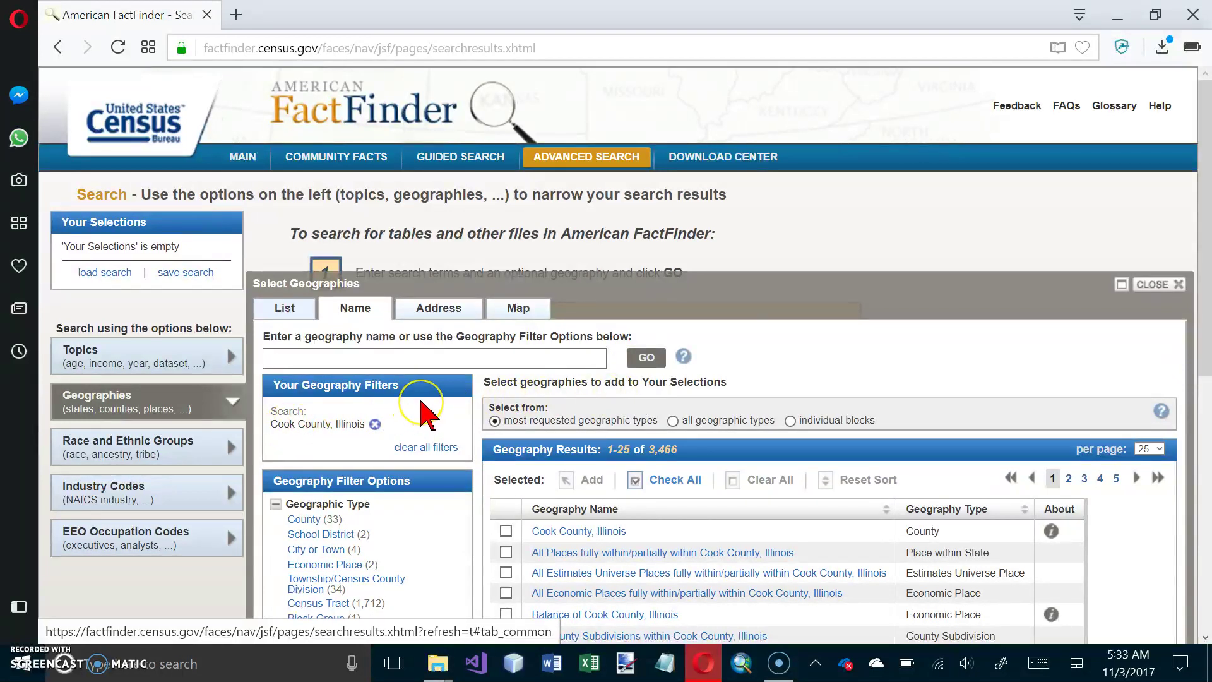
scroll(418, 404, down, 2)
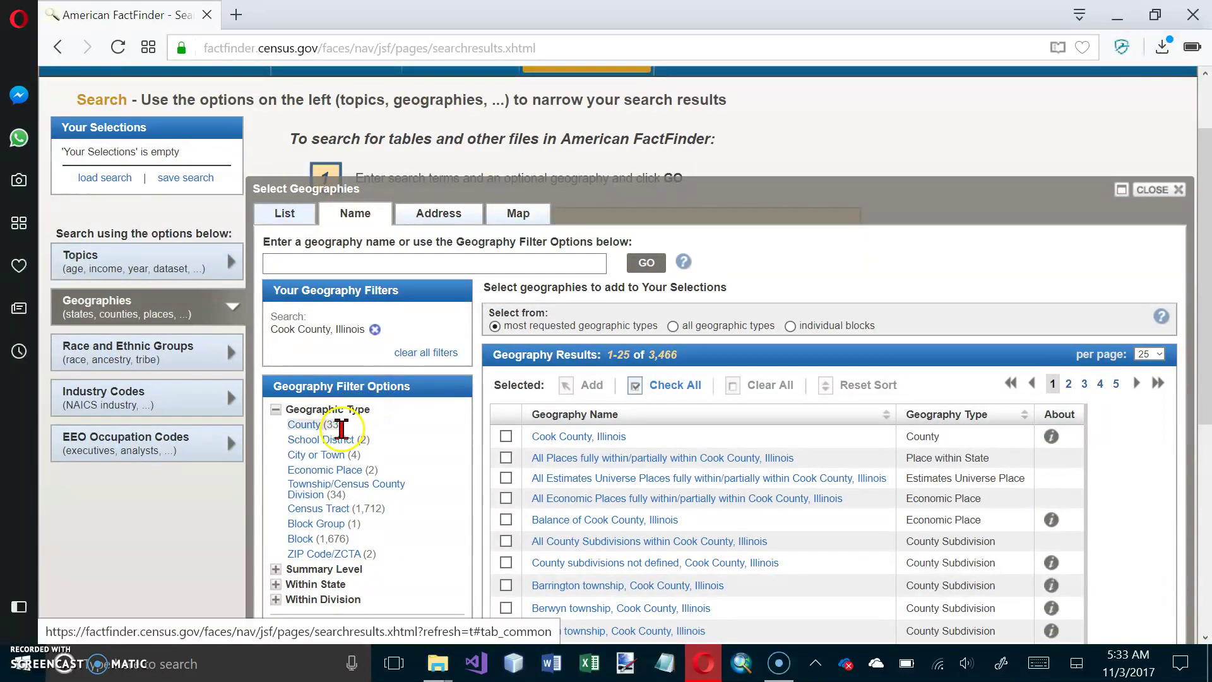
click(320, 509)
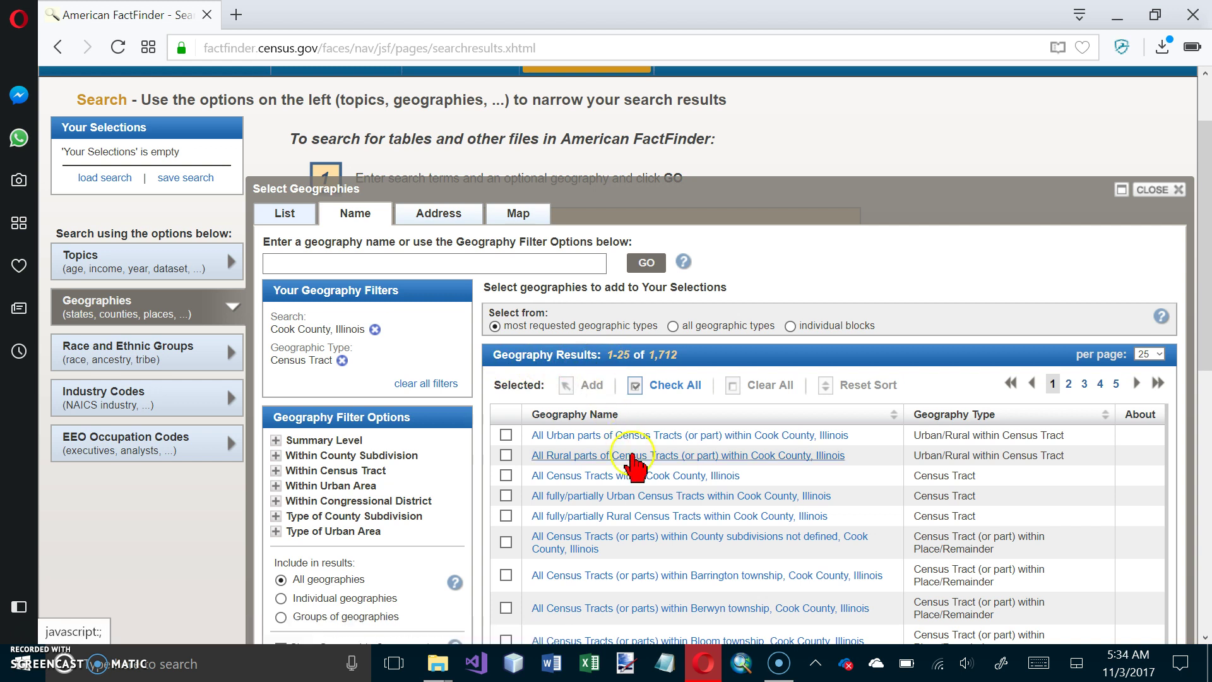
click(505, 475)
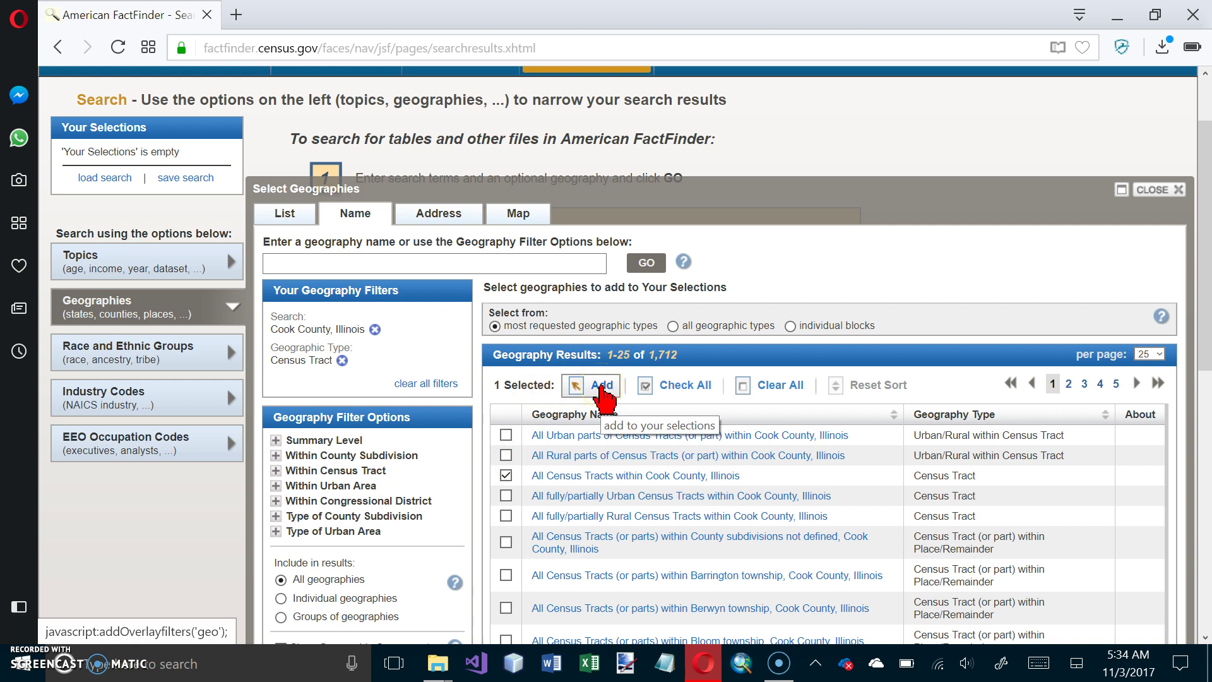
click(603, 394)
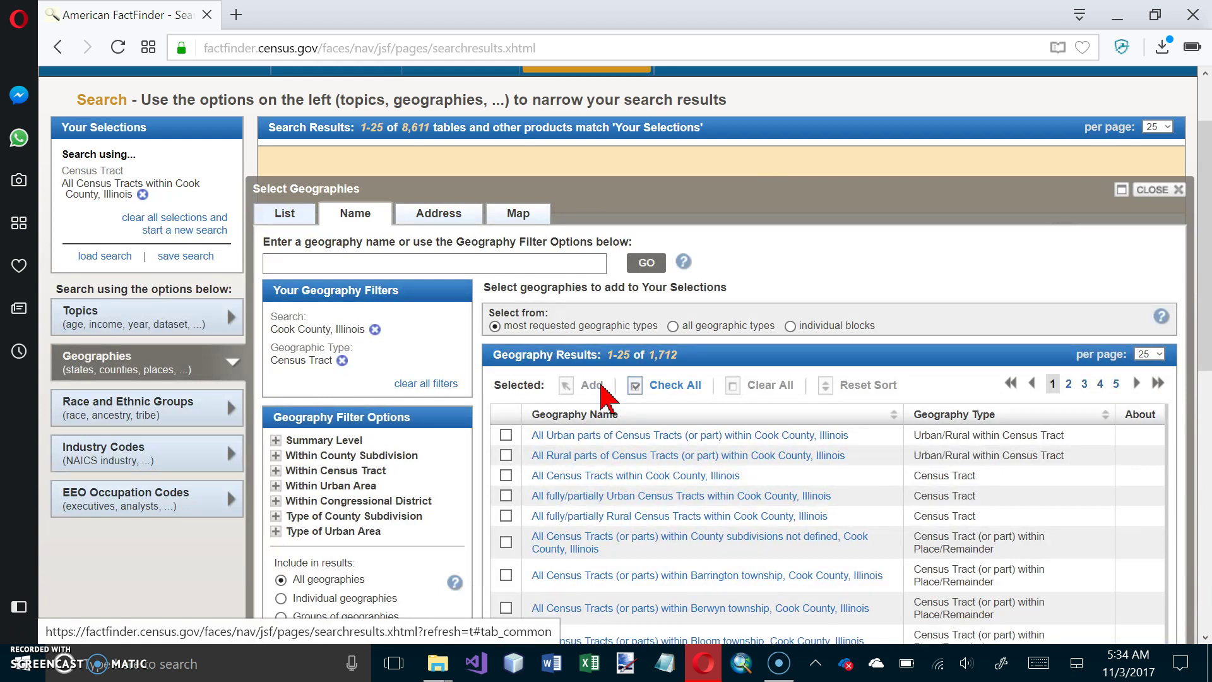
Step: Close Select Geographies and browse the 8,611 matching tables, such as S0101 Age and Sex
click(591, 386)
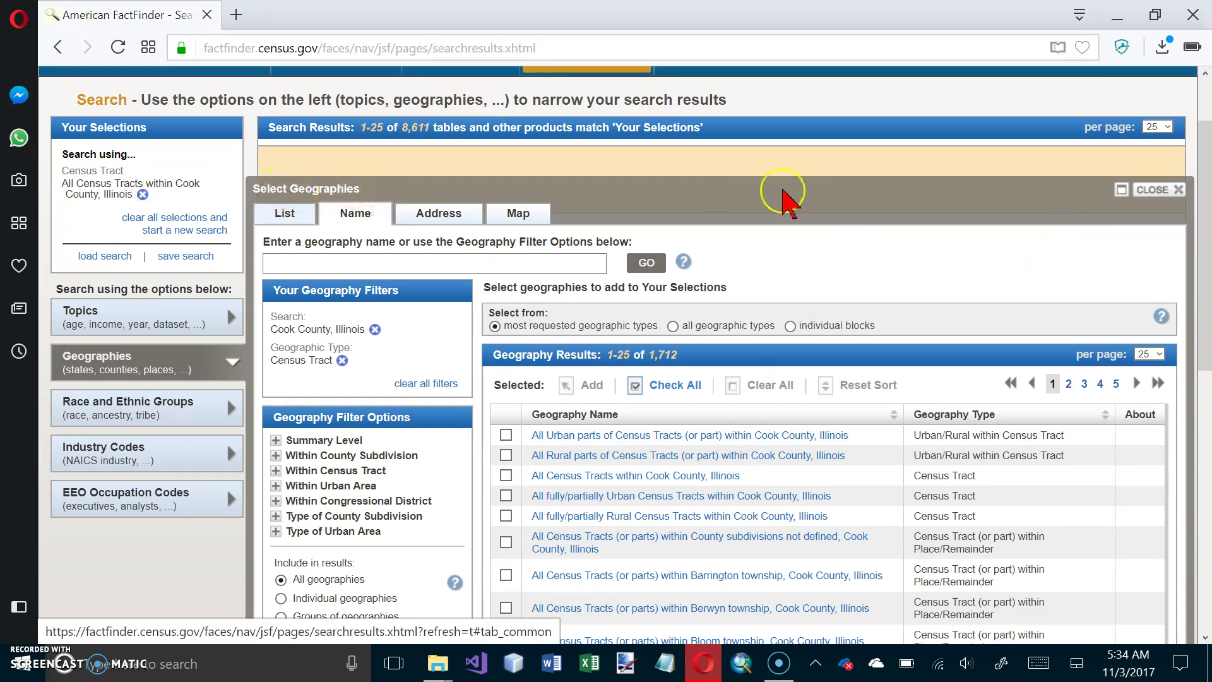
click(1176, 190)
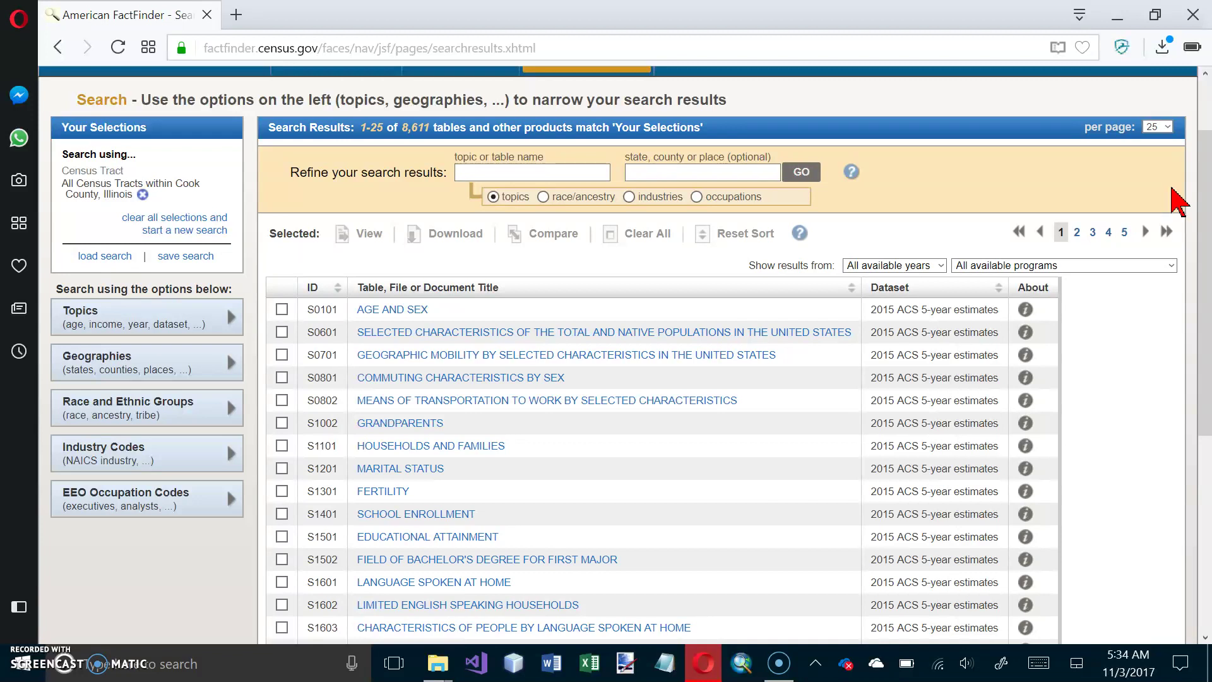
click(1173, 192)
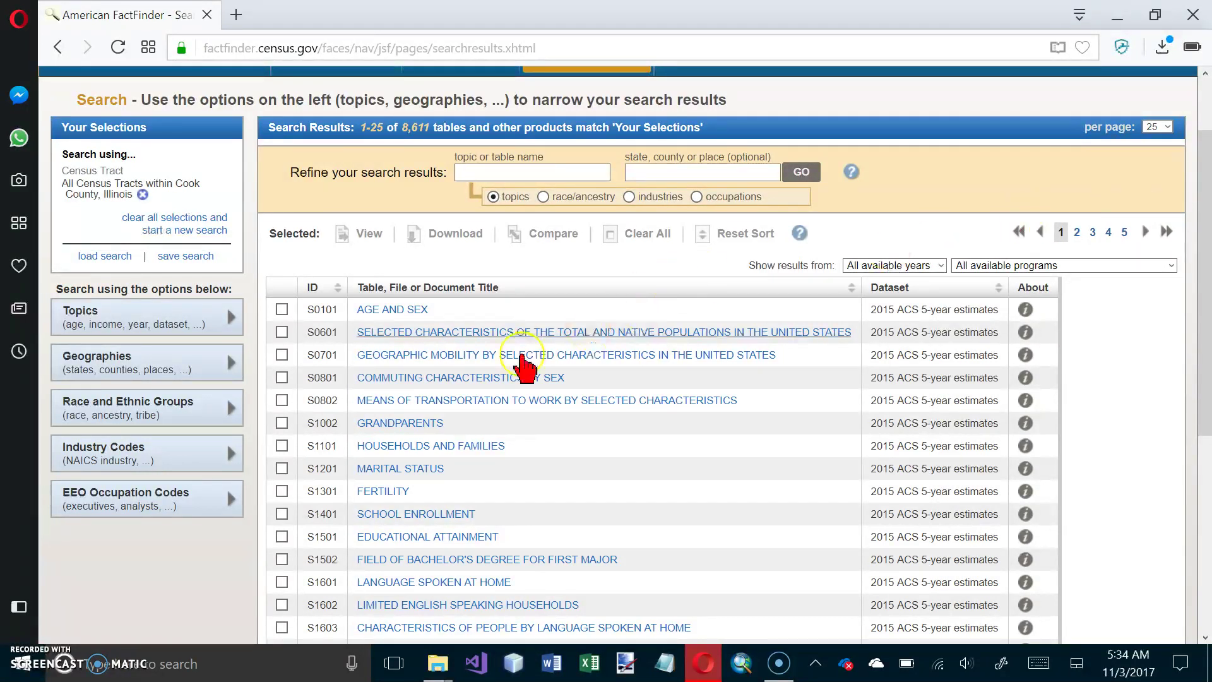
click(522, 310)
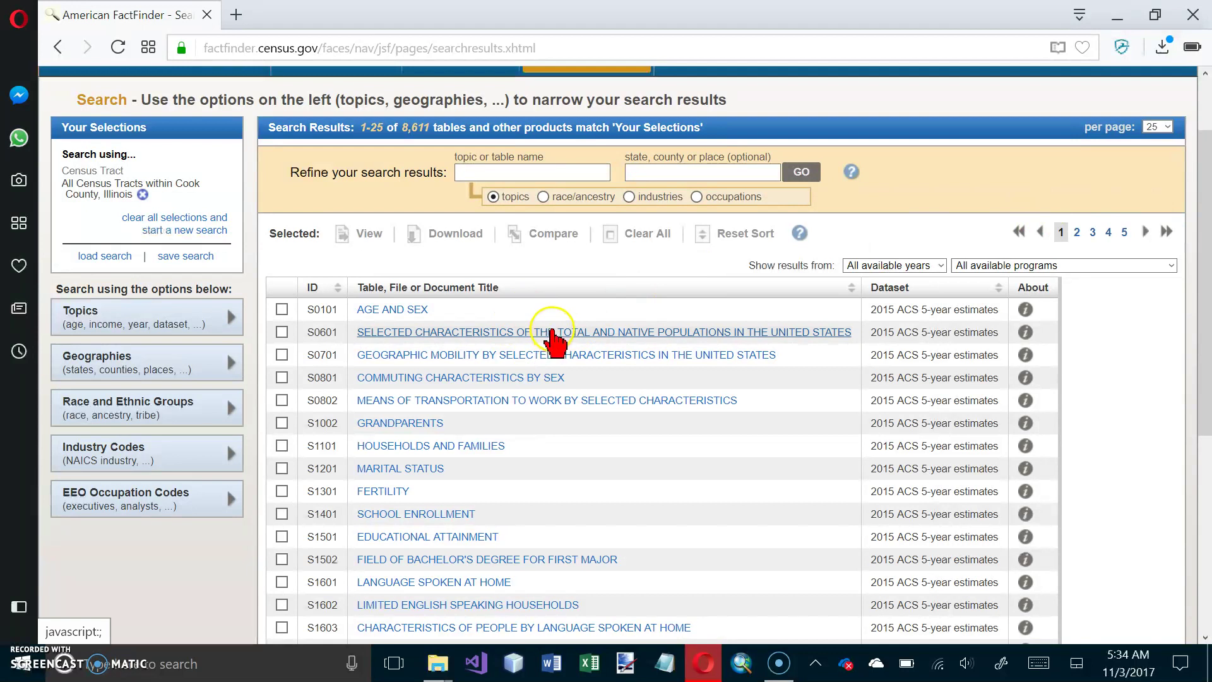
scroll(558, 322, down, 1)
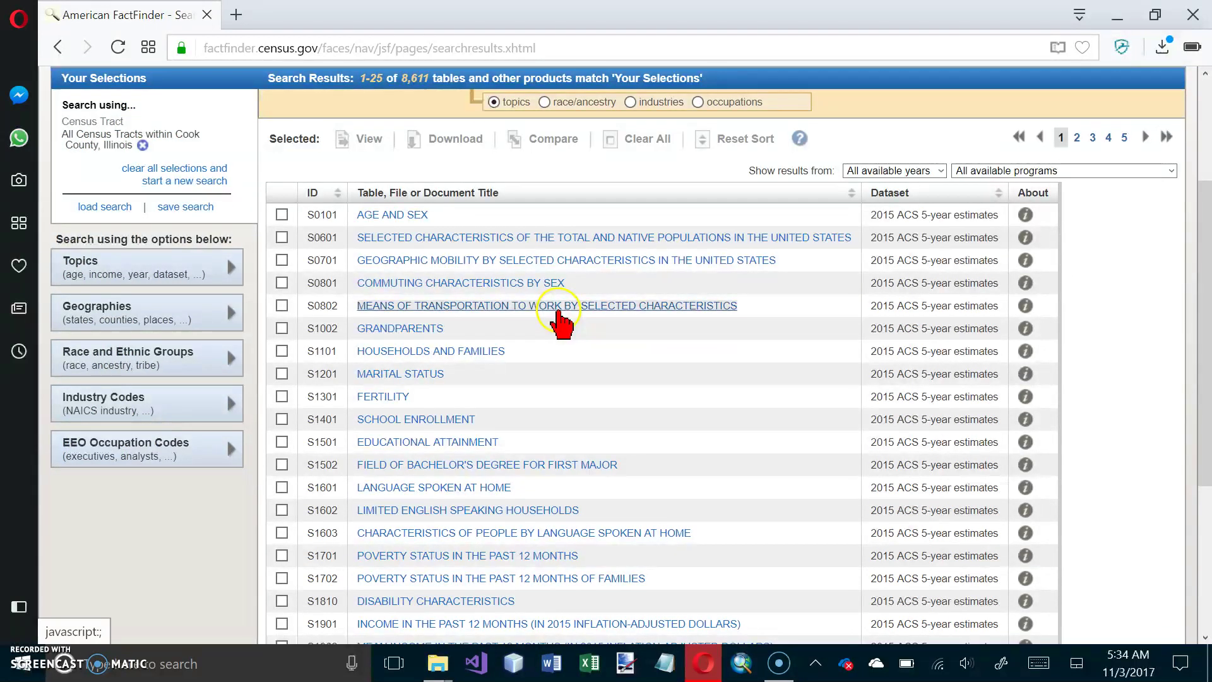
scroll(557, 310, down, 1)
scroll(558, 312, down, 2)
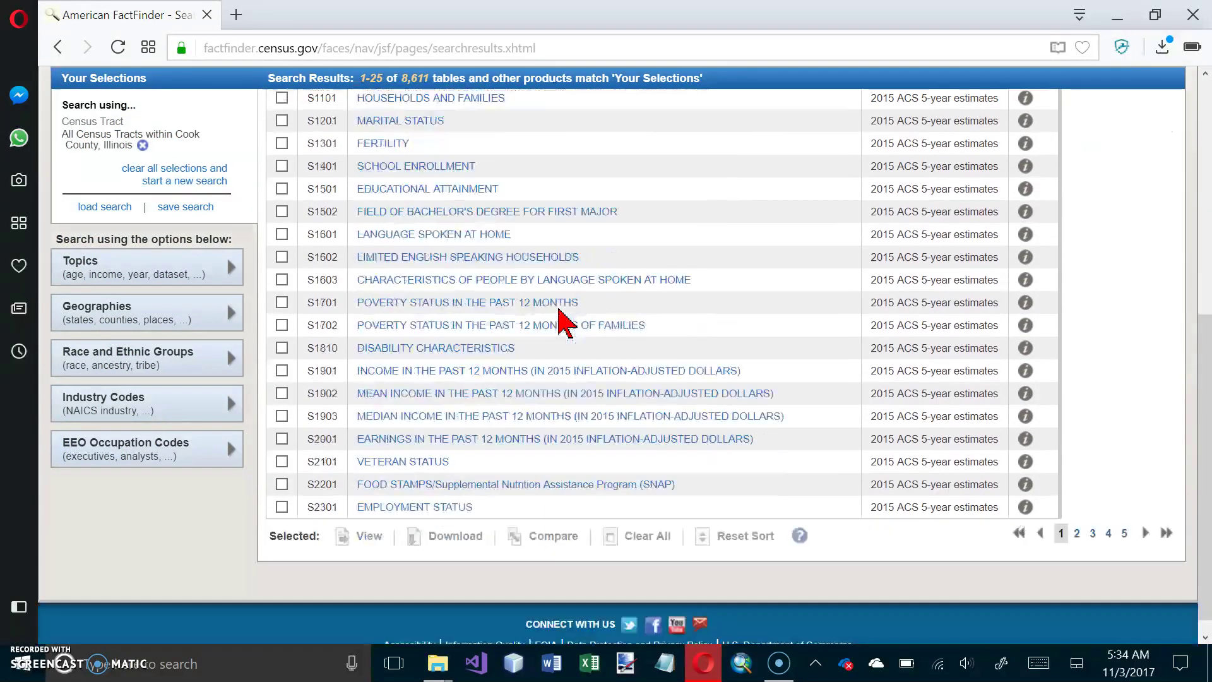
scroll(559, 313, up, 2)
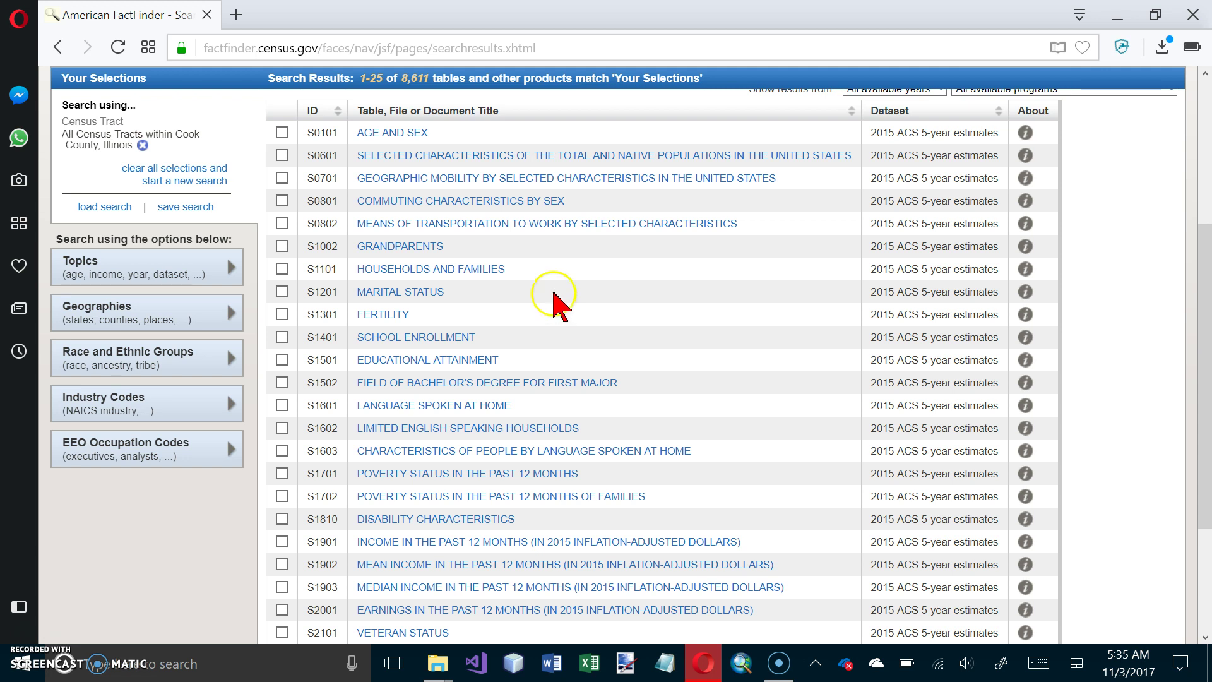
scroll(546, 196, up, 2)
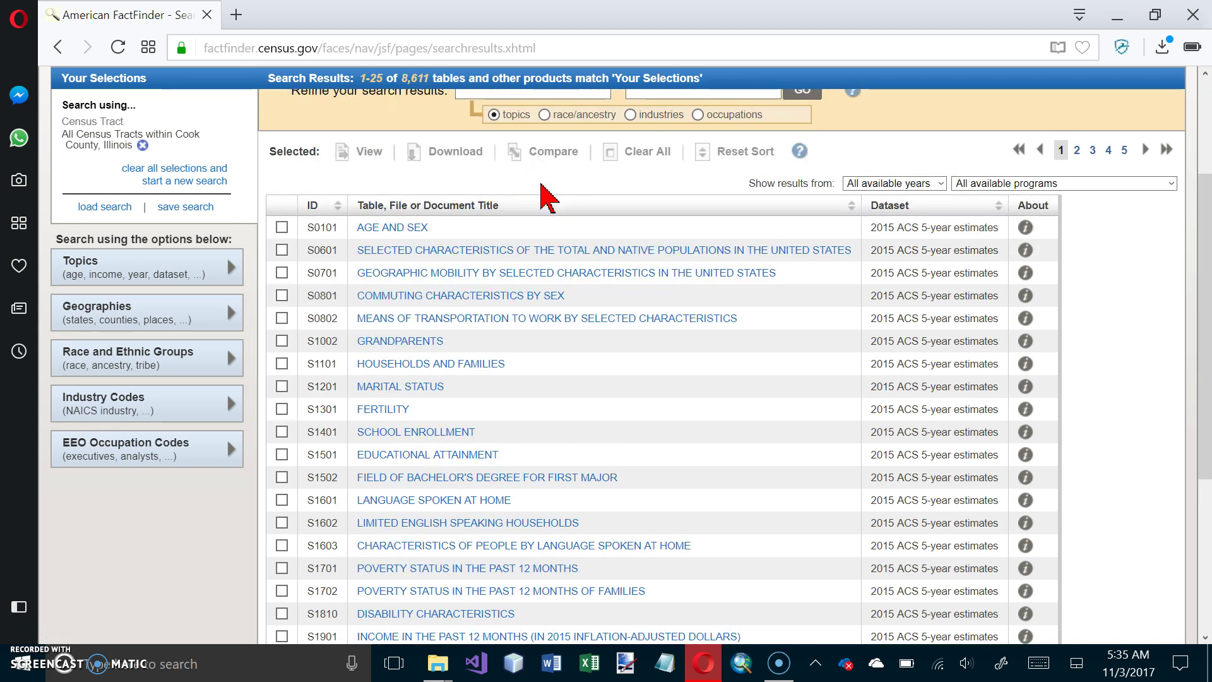
Step: Limit the results to tables from 2010
click(560, 185)
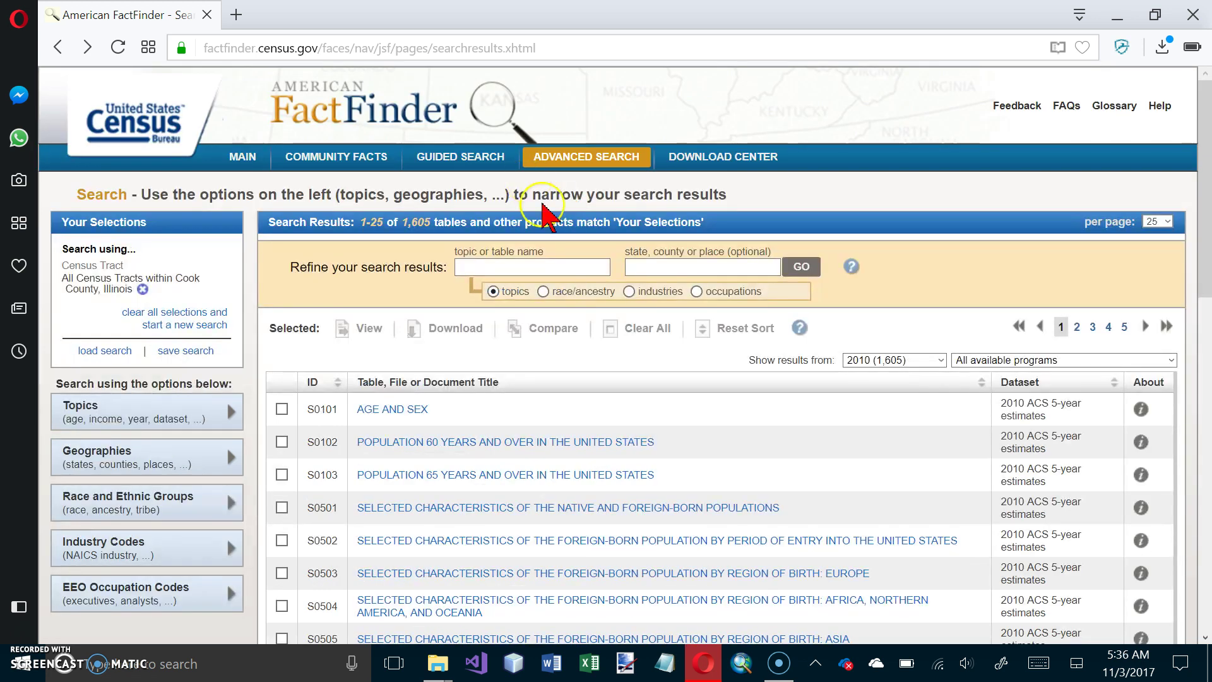
click(911, 352)
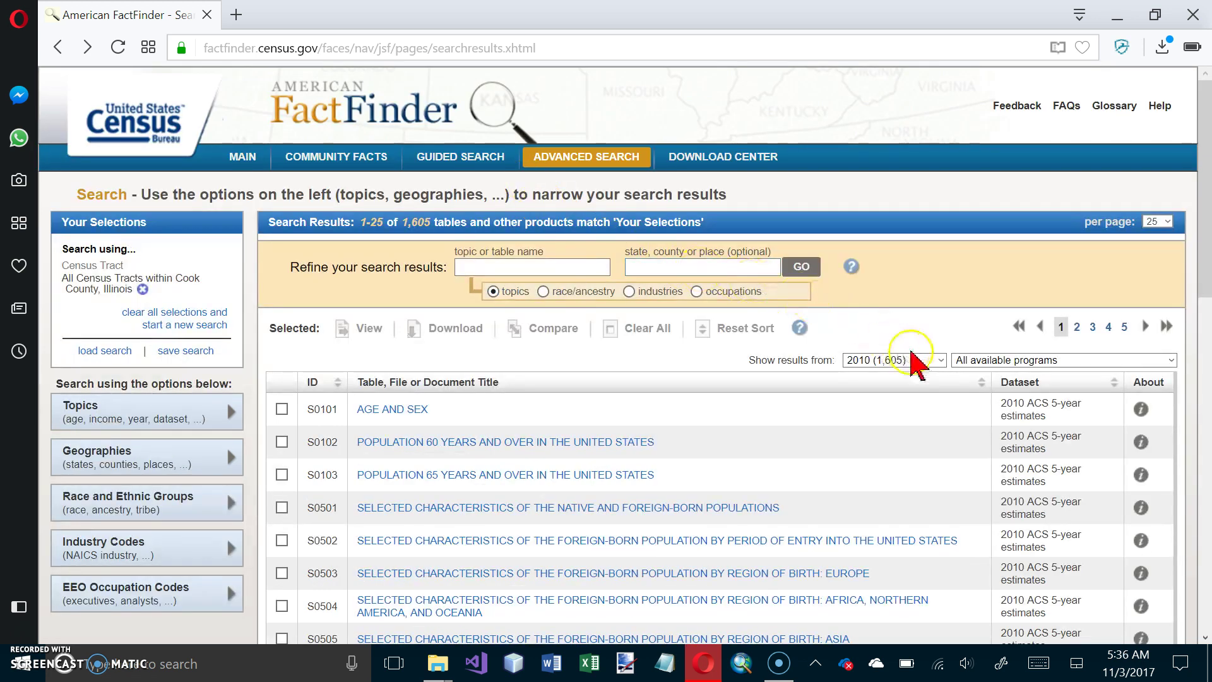
click(942, 361)
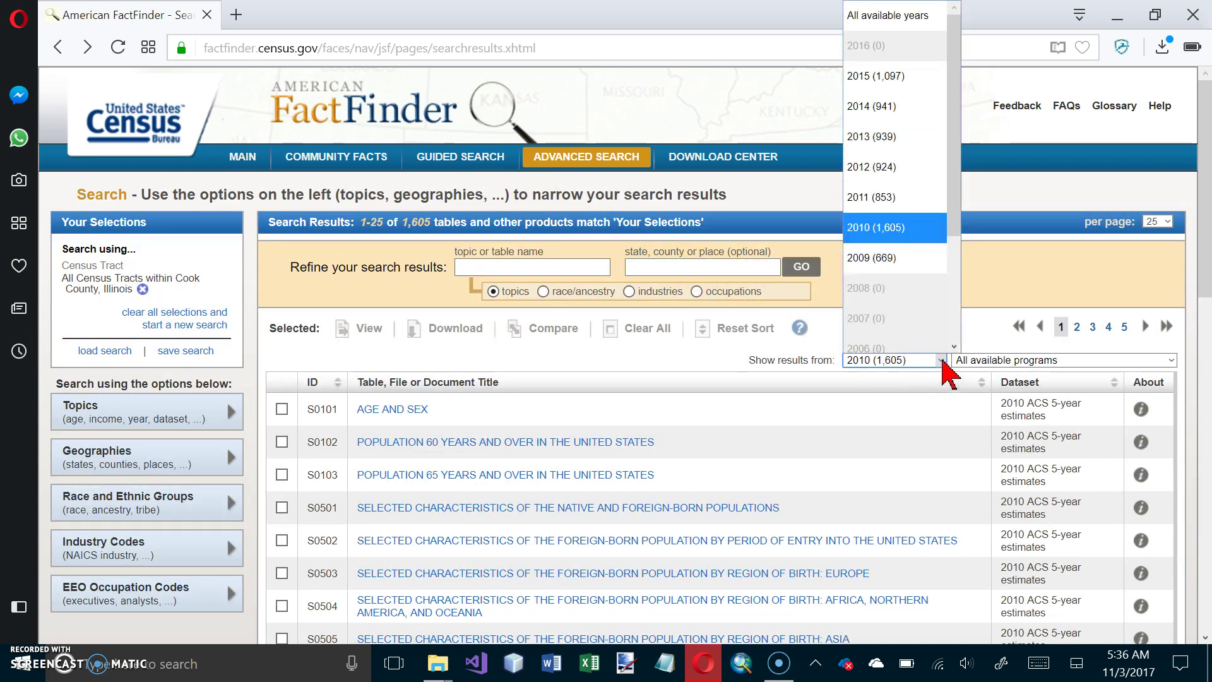
click(909, 234)
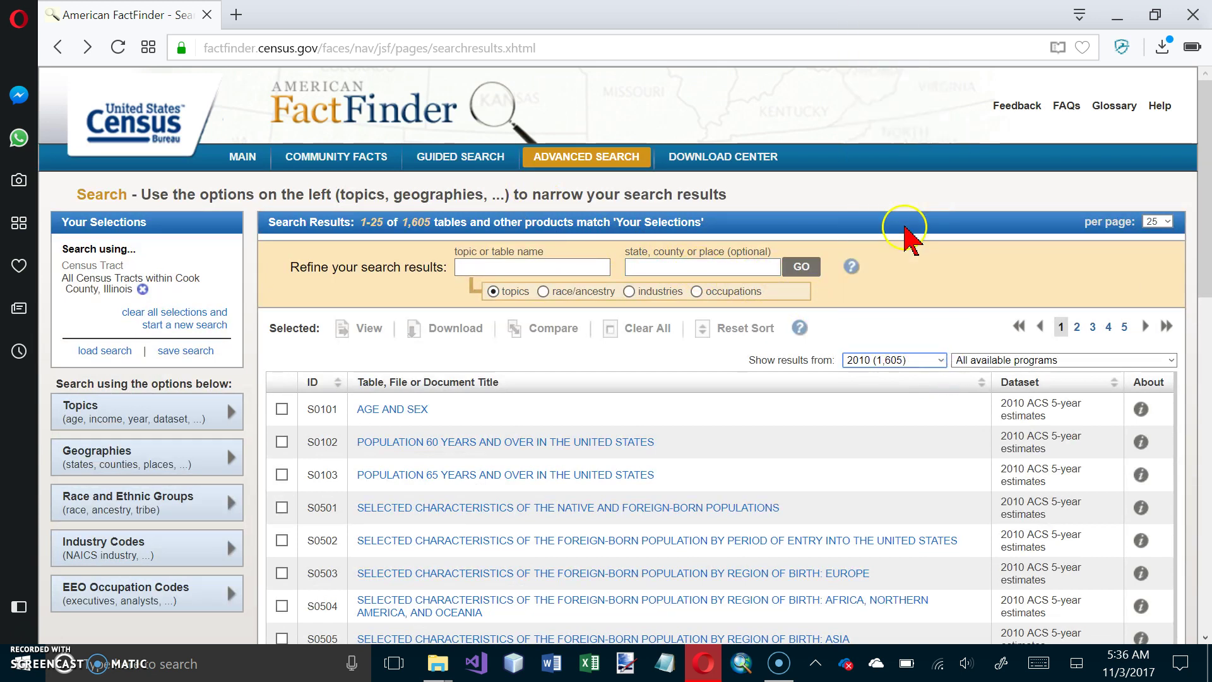
Step: Refine the results with the term 'qt' to list the 42 quick tables
click(536, 266)
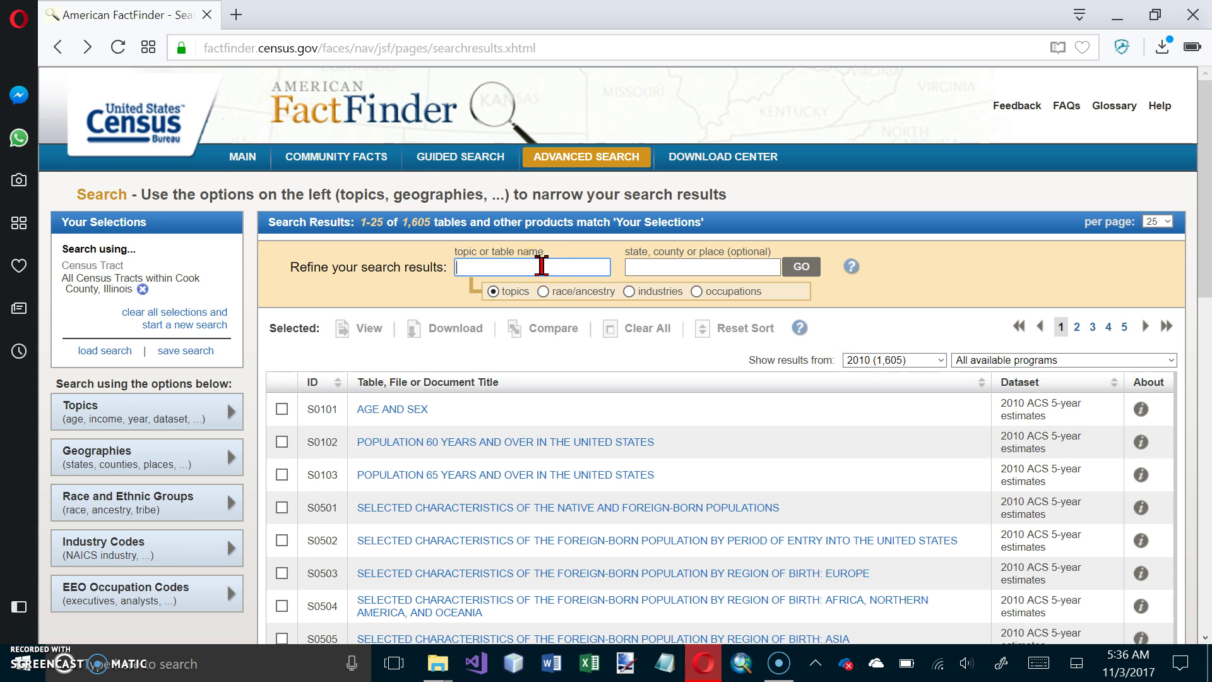
text(qt)
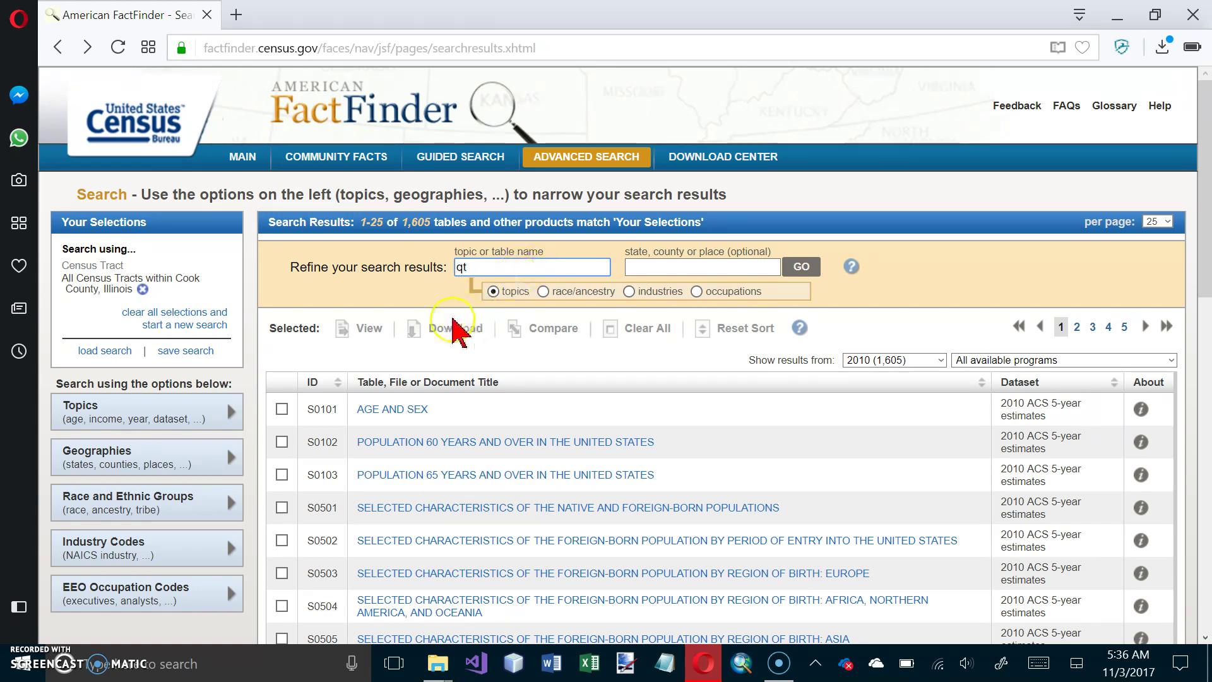
click(372, 330)
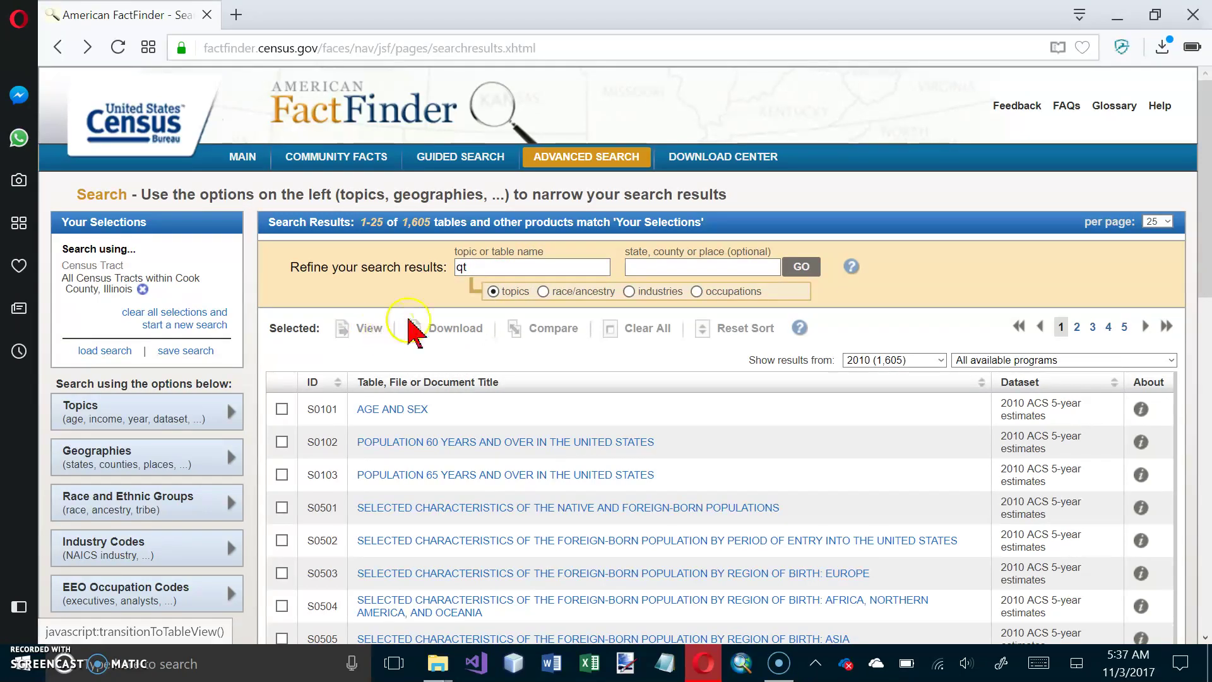
click(804, 268)
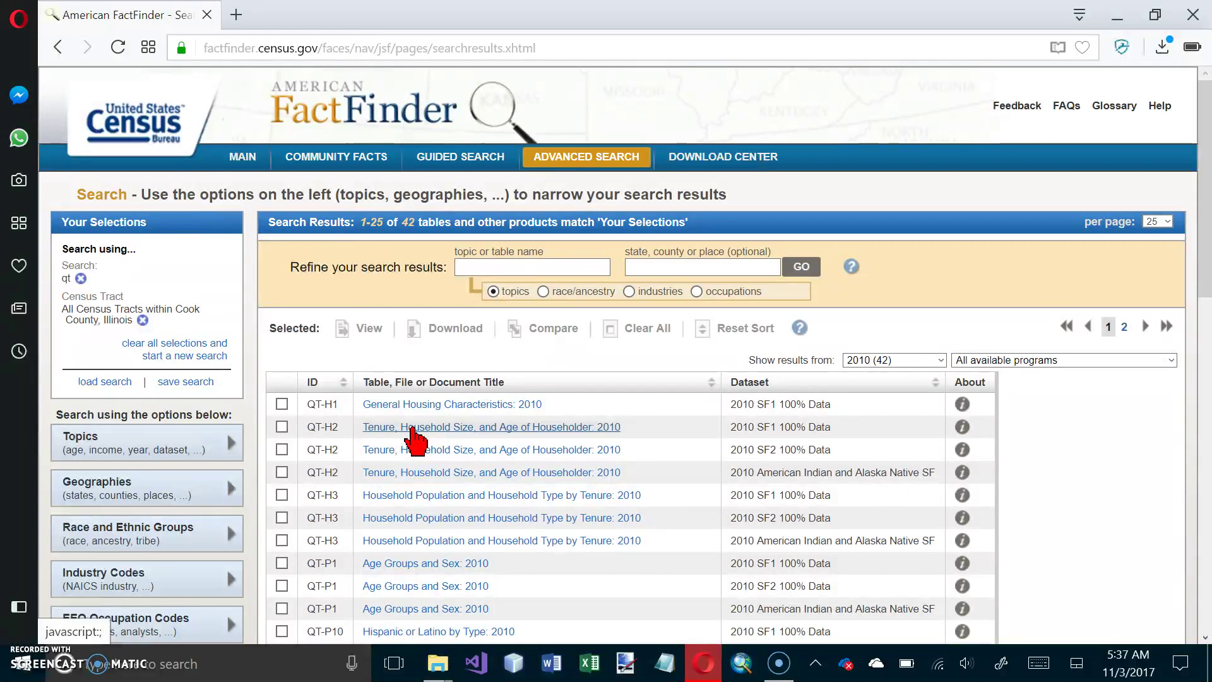
Step: Check the QT-P1 Age Groups and Sex: 2010 table from 2010 SF1 100% Data
scroll(435, 436, down, 5)
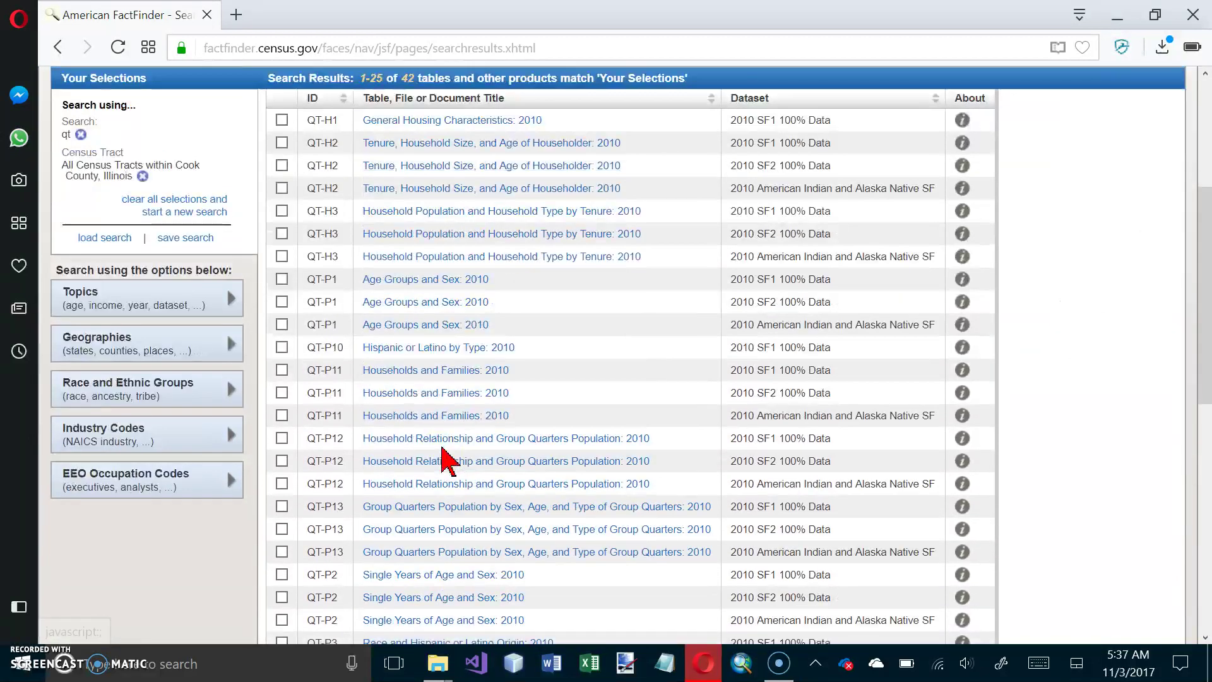
click(442, 283)
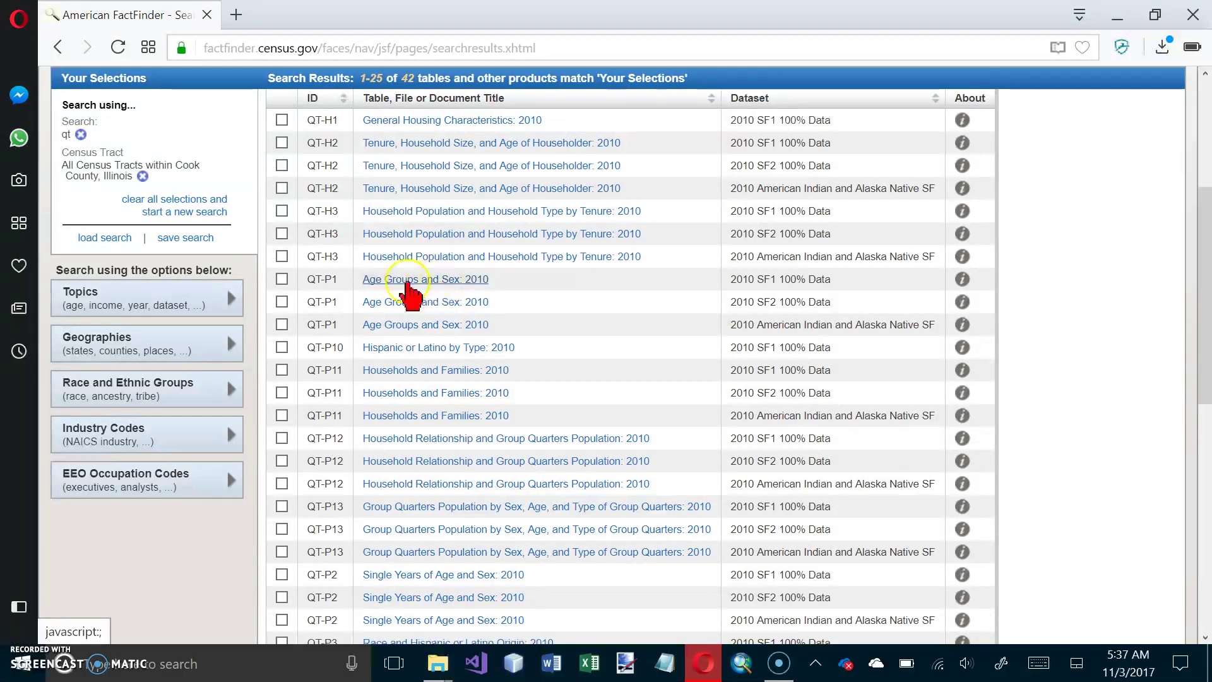
click(281, 279)
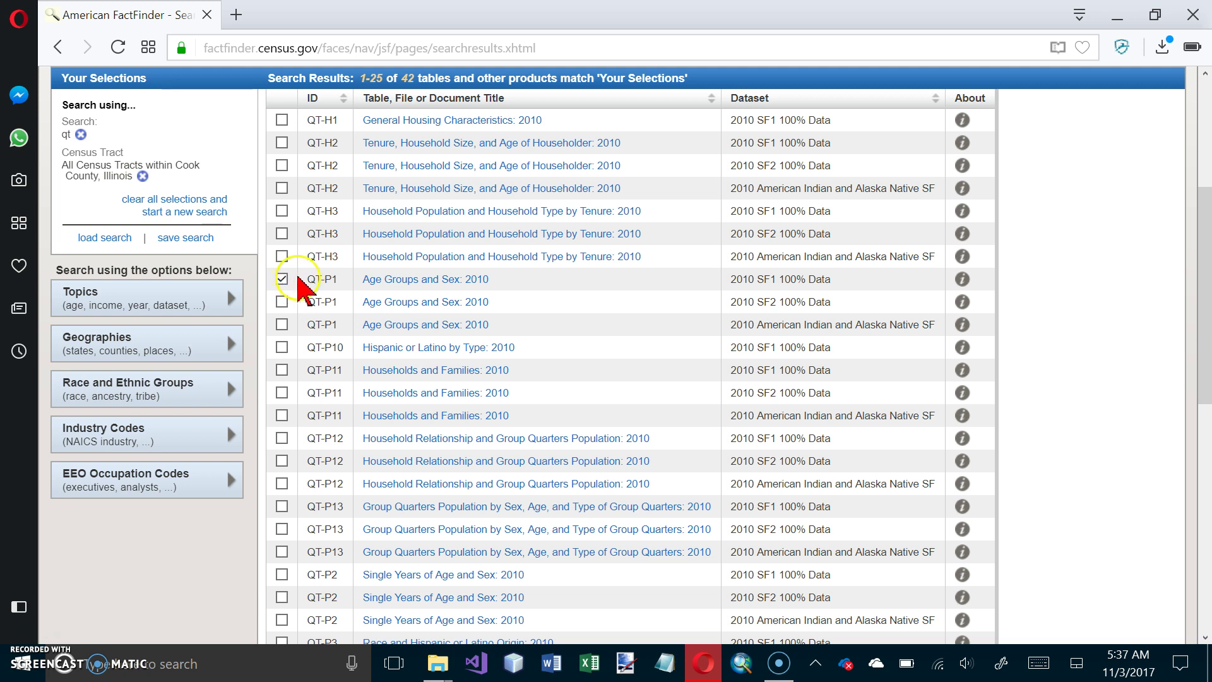
click(507, 288)
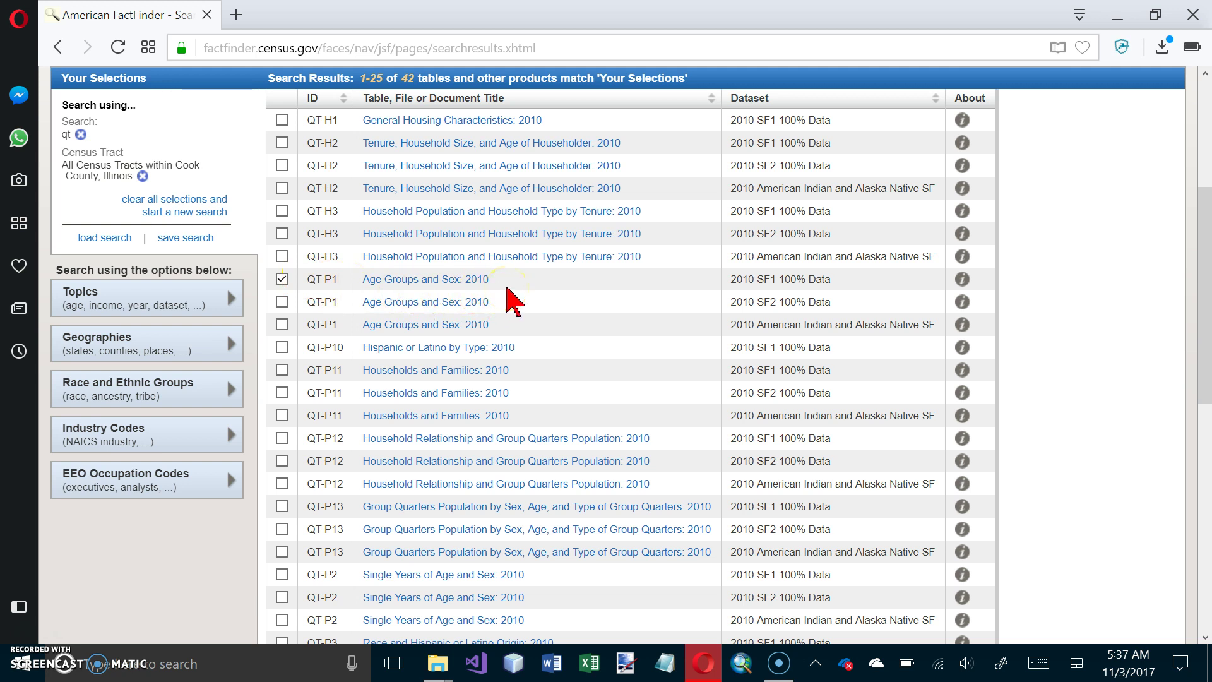
click(338, 283)
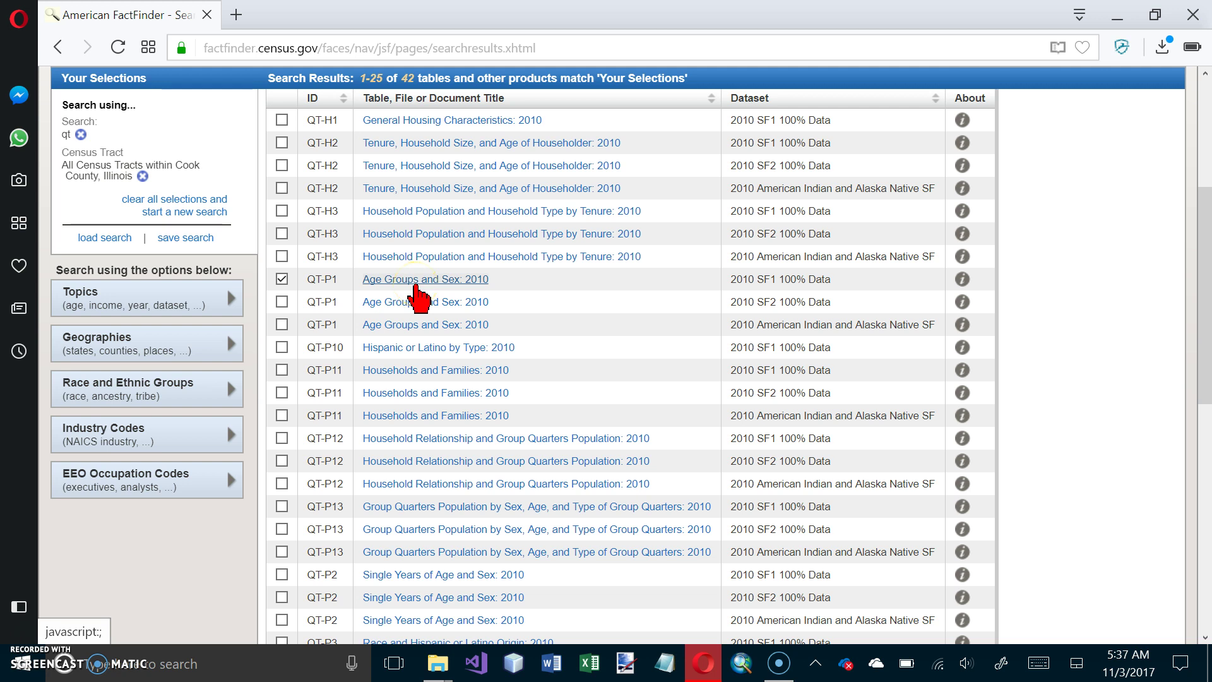
click(791, 288)
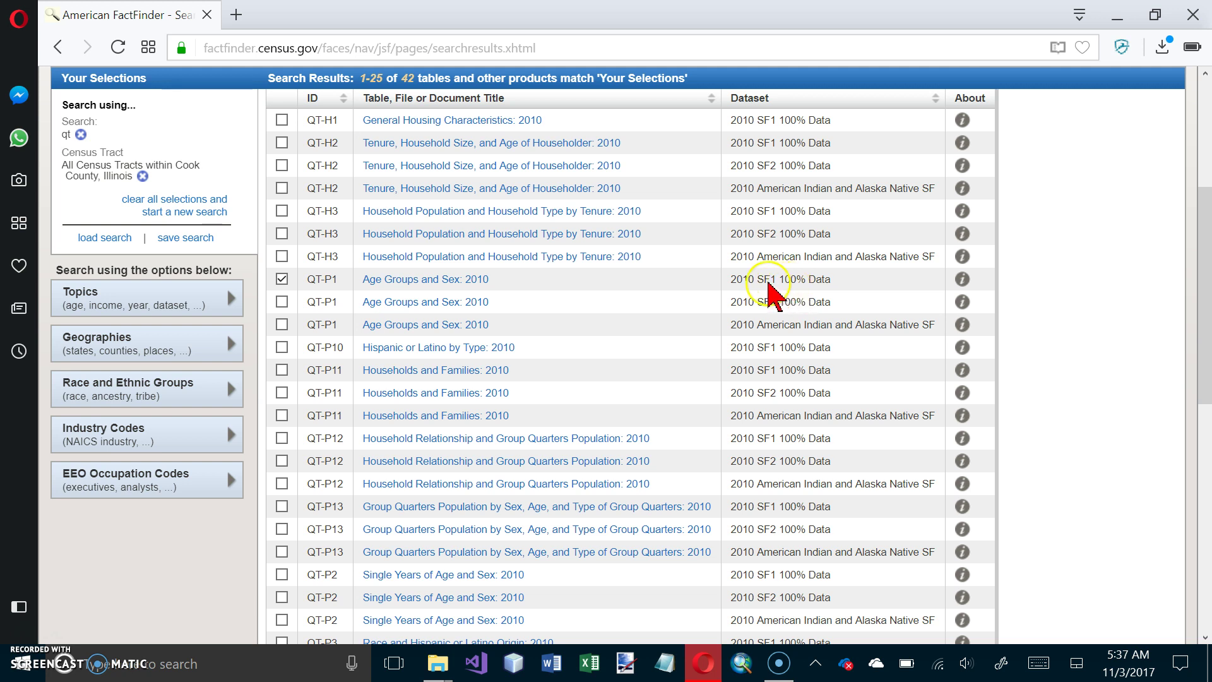
click(608, 286)
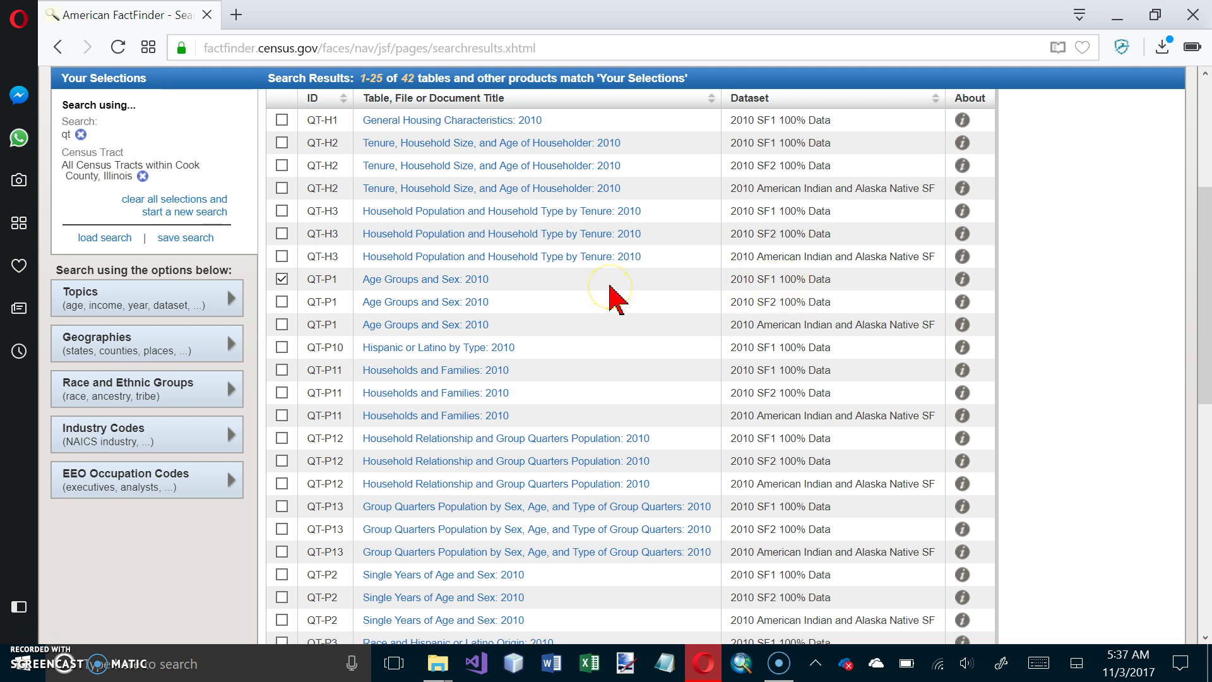
scroll(592, 284, up, 5)
Step: View the QT-P1 table for Cook County tracts and bring up its Download dialog
click(398, 327)
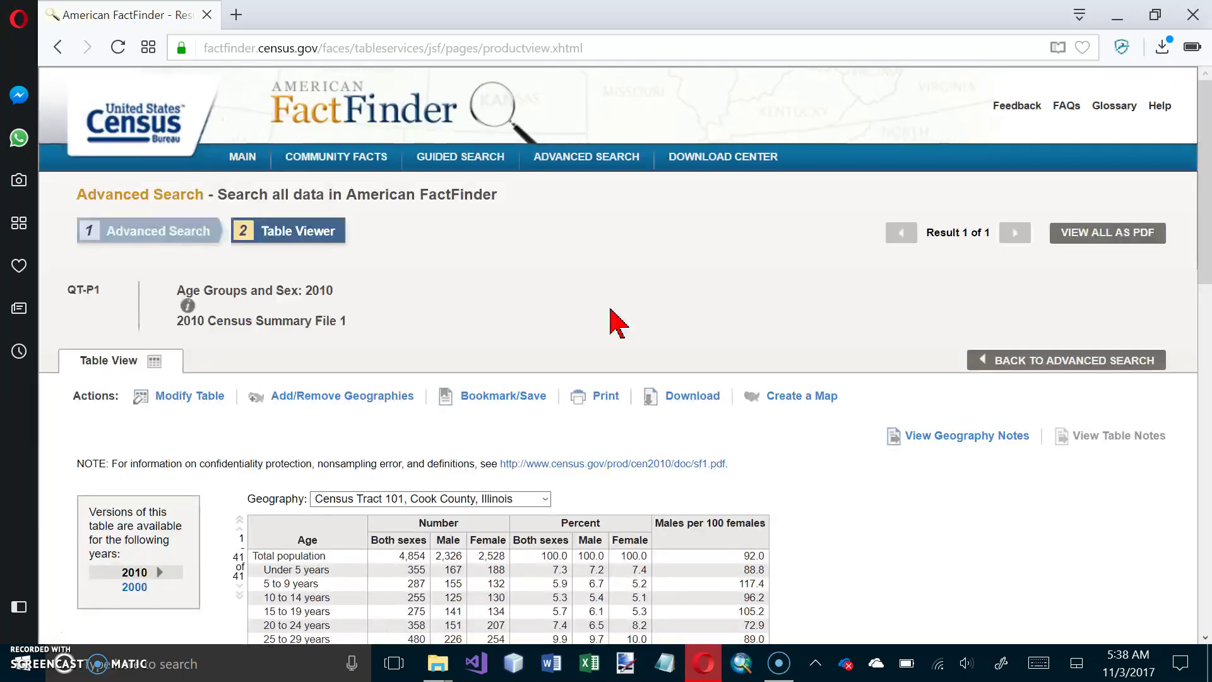
click(595, 314)
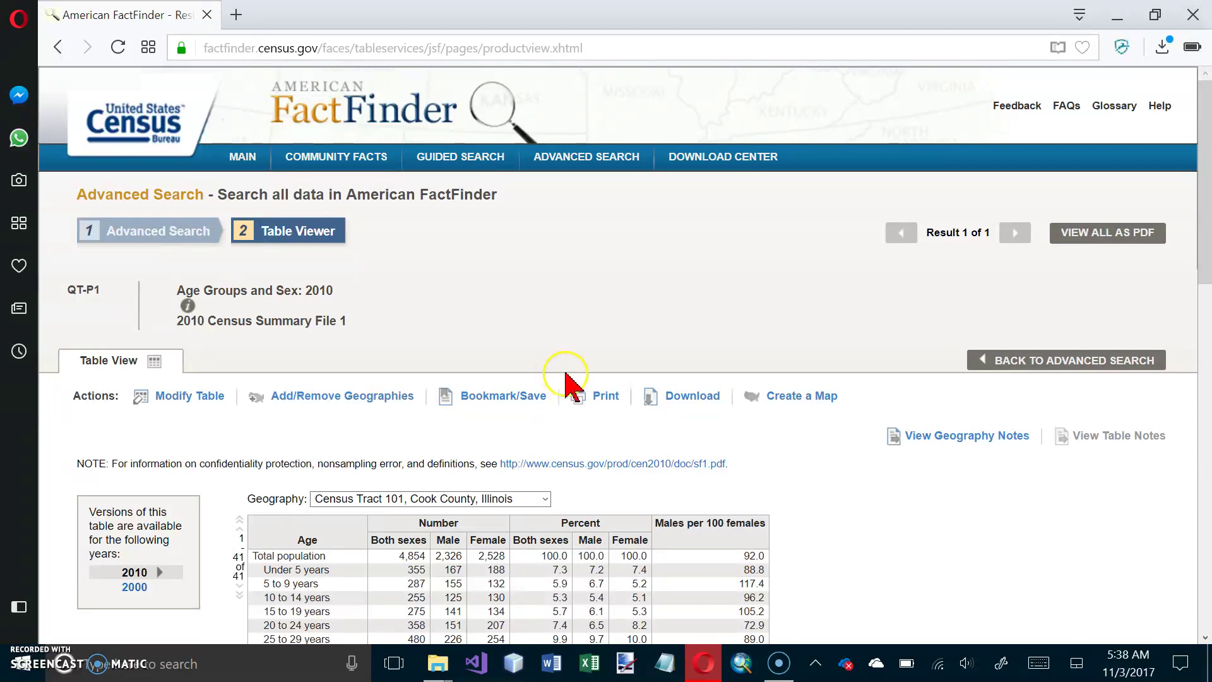
scroll(565, 373, down, 2)
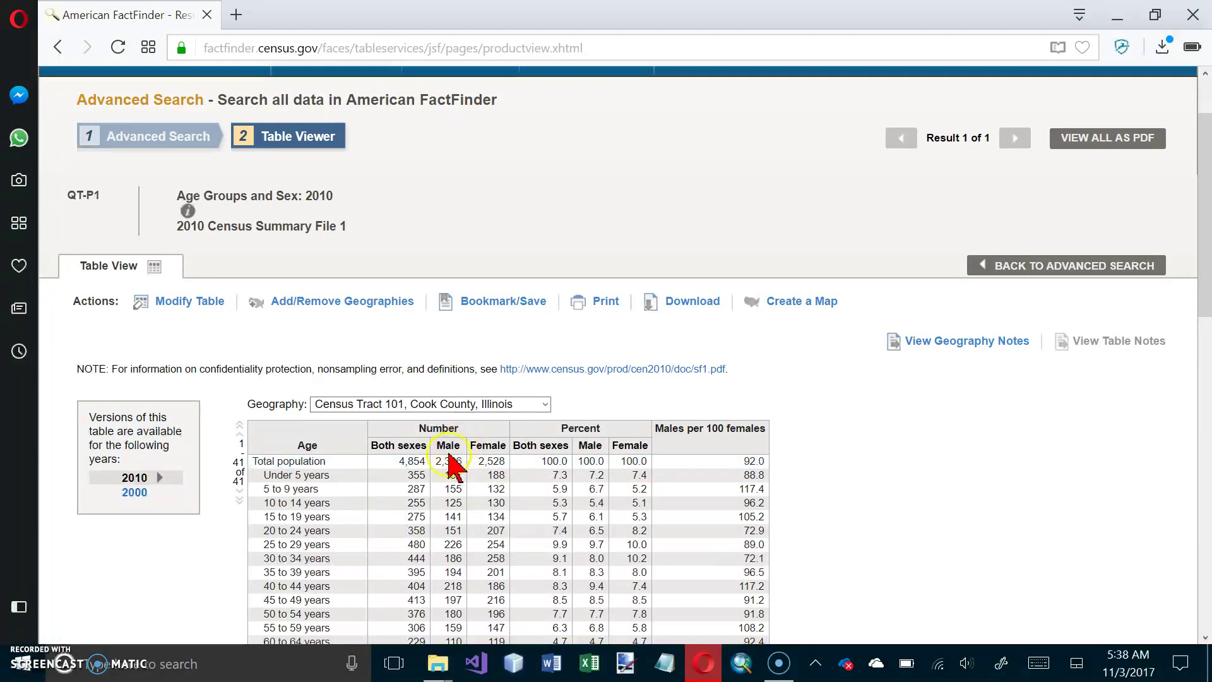
click(411, 473)
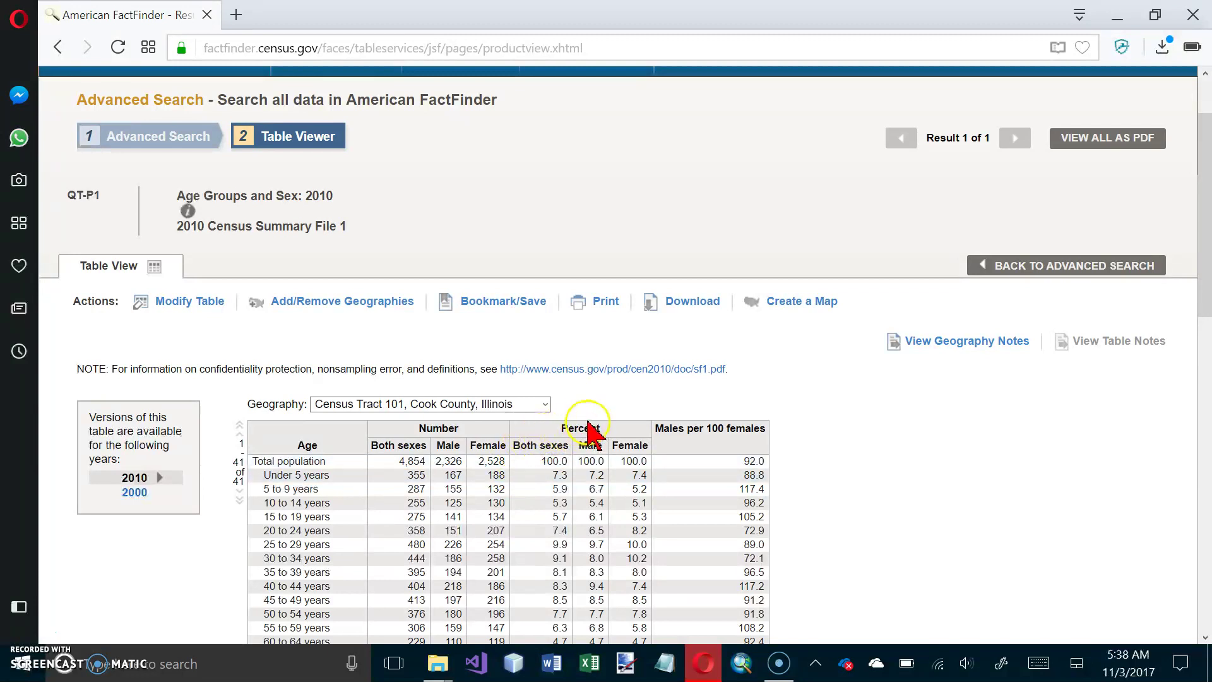
click(947, 436)
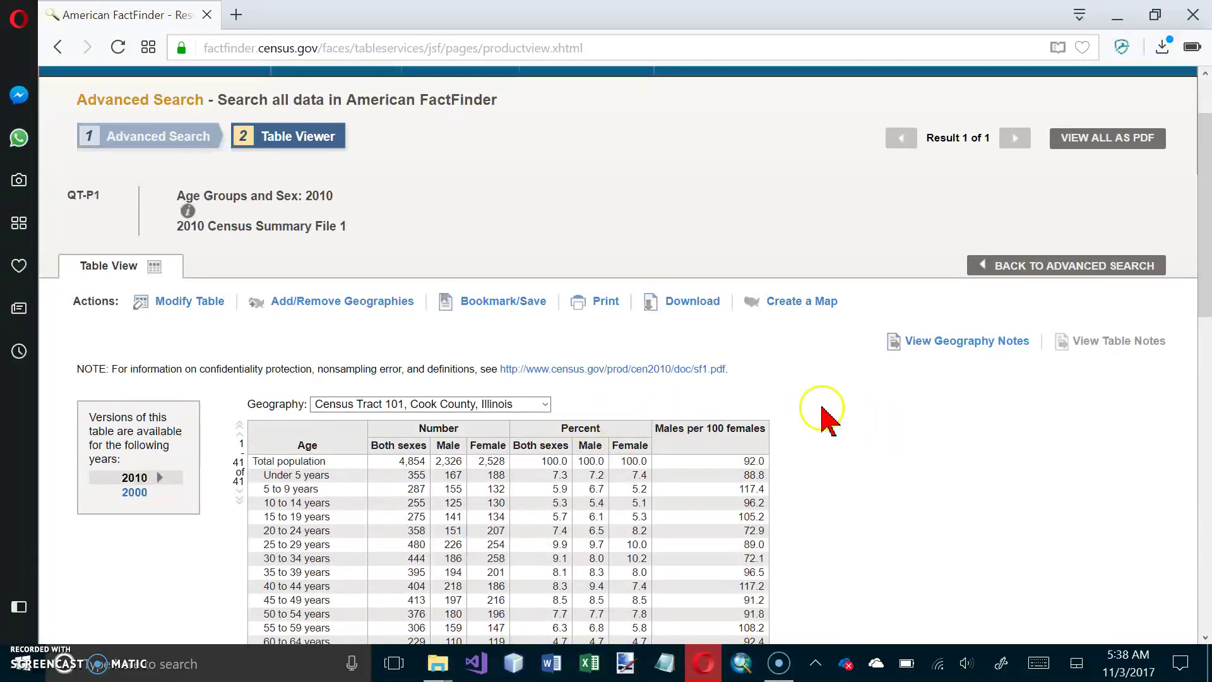
click(690, 309)
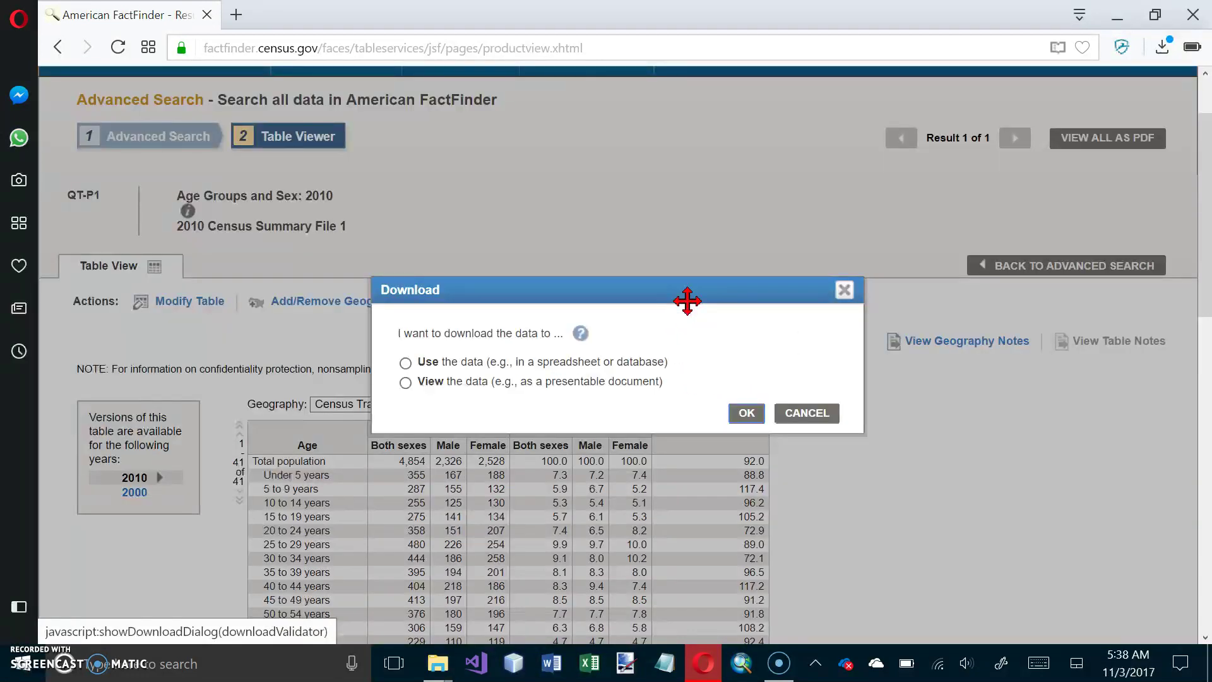
Step: Download the data as 'Use the data' without merged annotations, saving DEC_10_SF1_QTP1.zip
click(414, 383)
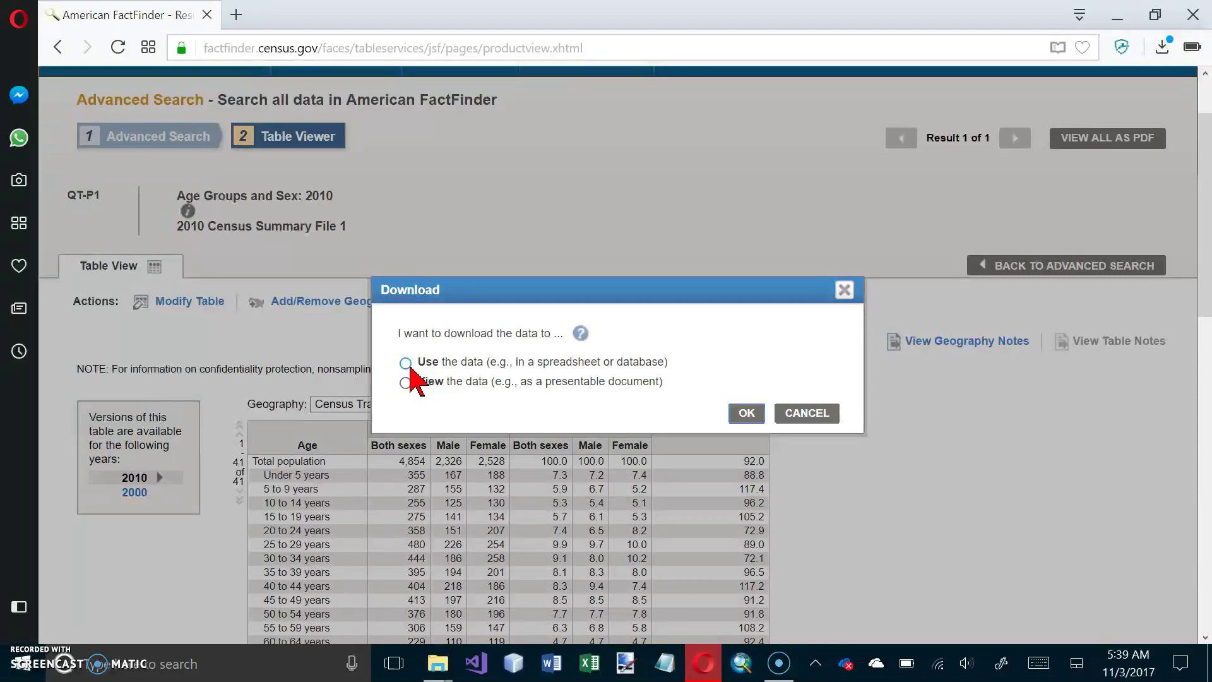
click(406, 363)
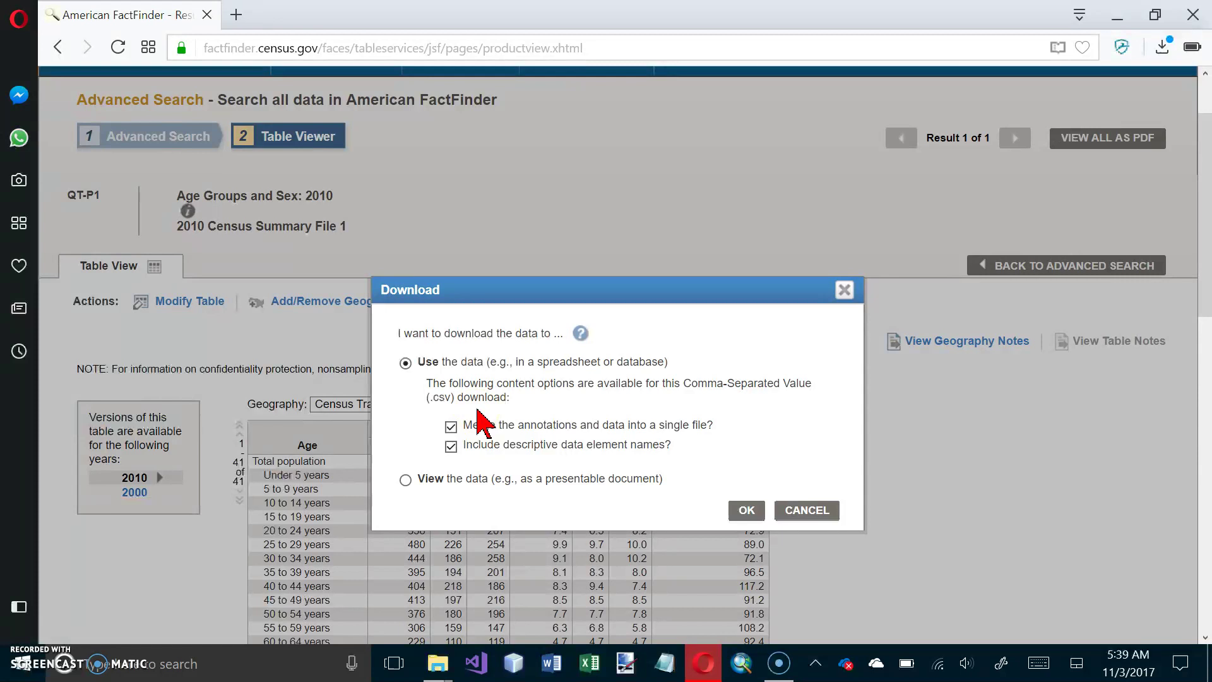
click(475, 445)
click(451, 428)
click(511, 459)
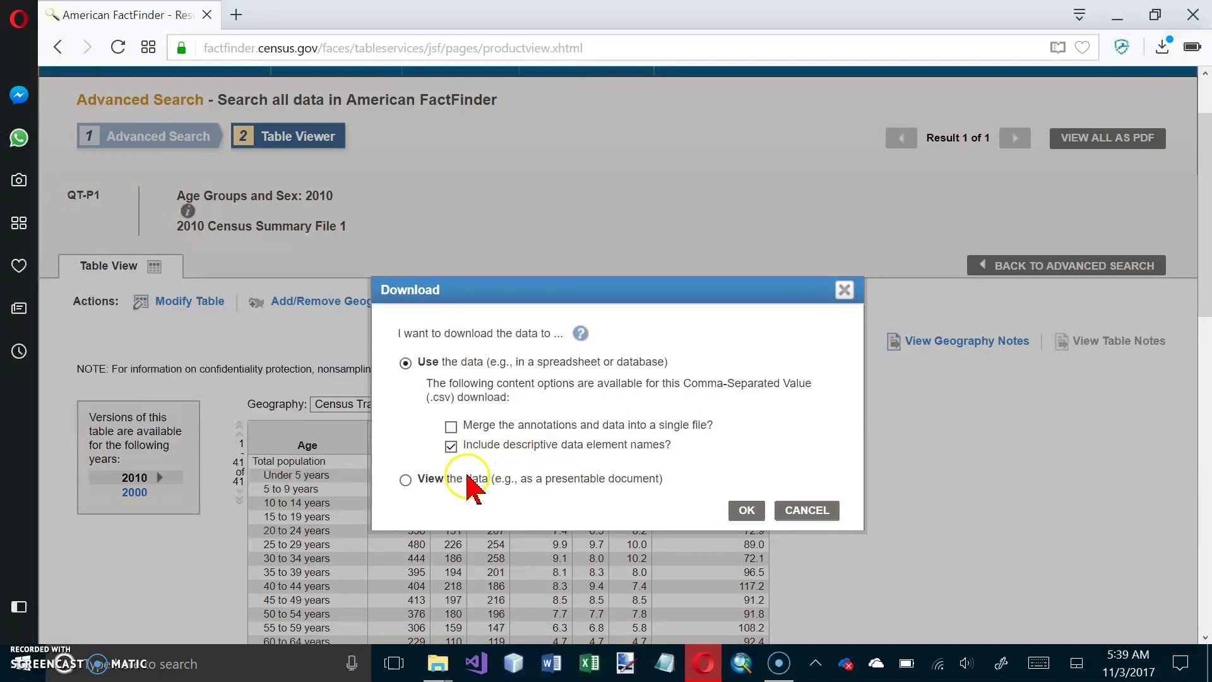
click(451, 449)
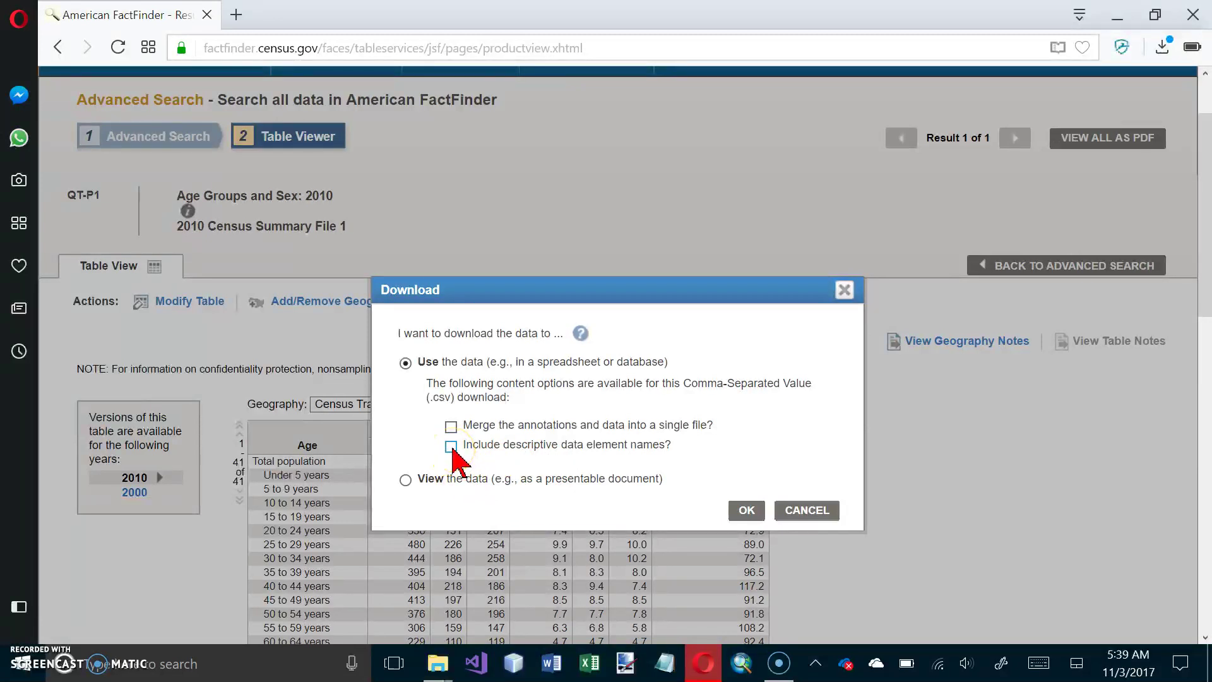
click(745, 512)
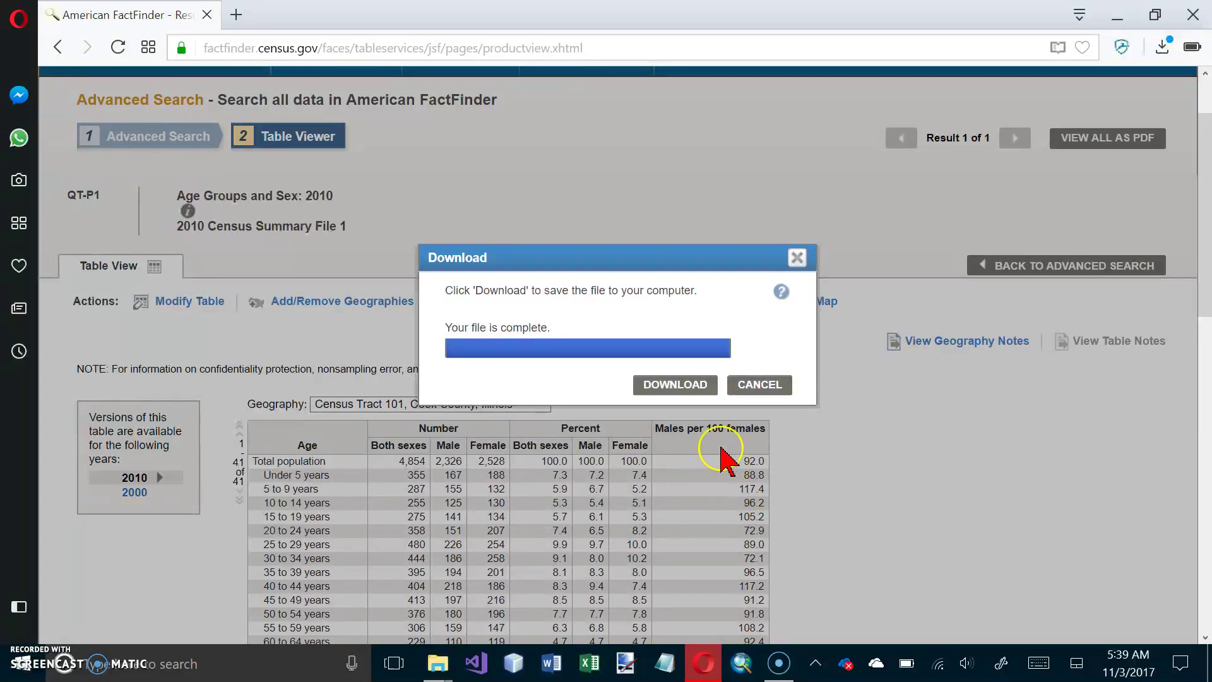
click(685, 392)
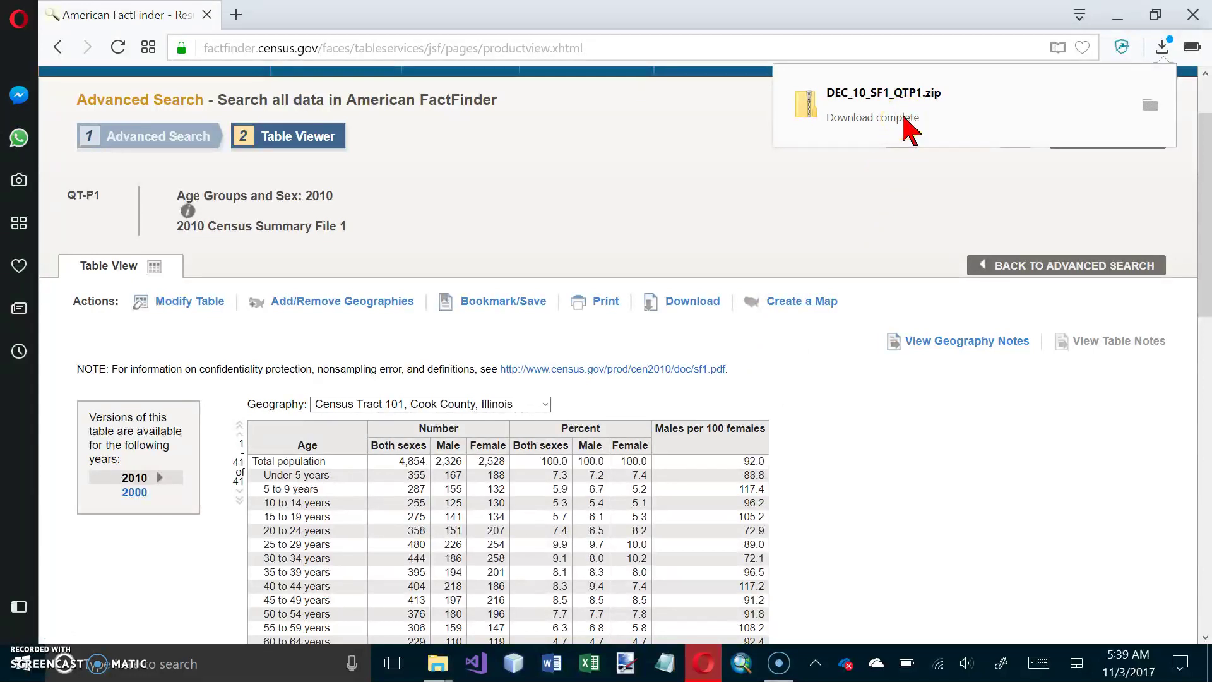
Step: Extract DEC_10_SF1_QTP1.zip into C:\EsriPress\GIST1\MyExercises\Chapter5 and close that folder window
click(907, 126)
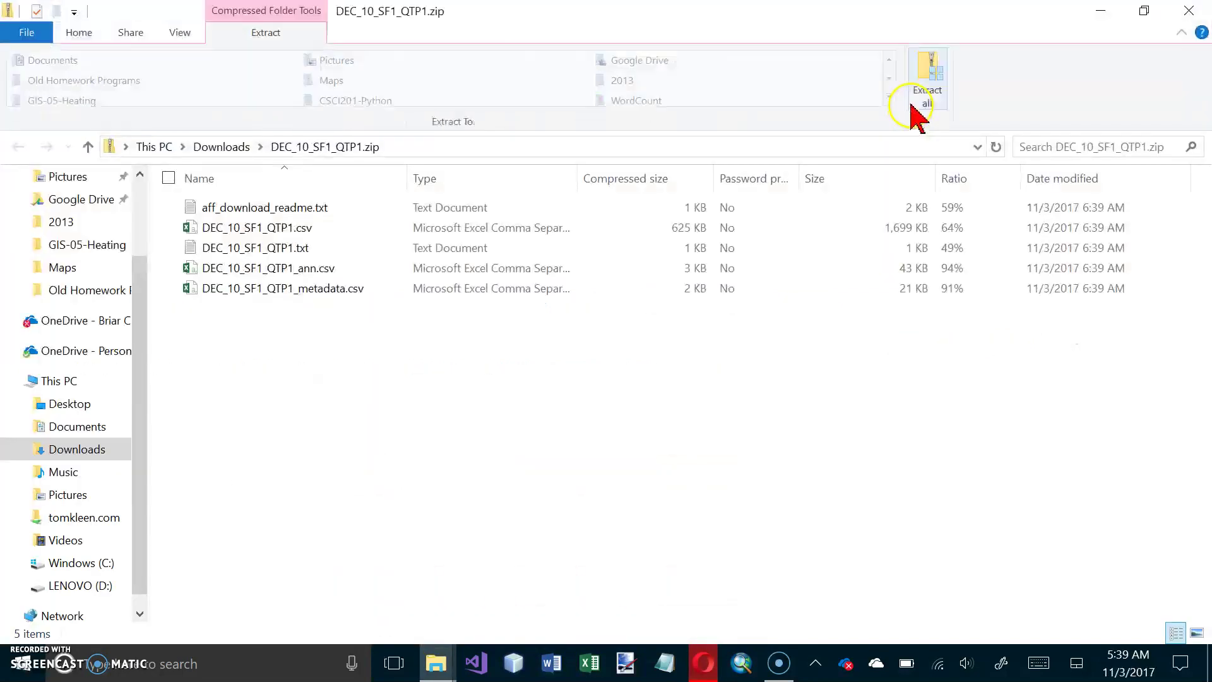
click(923, 70)
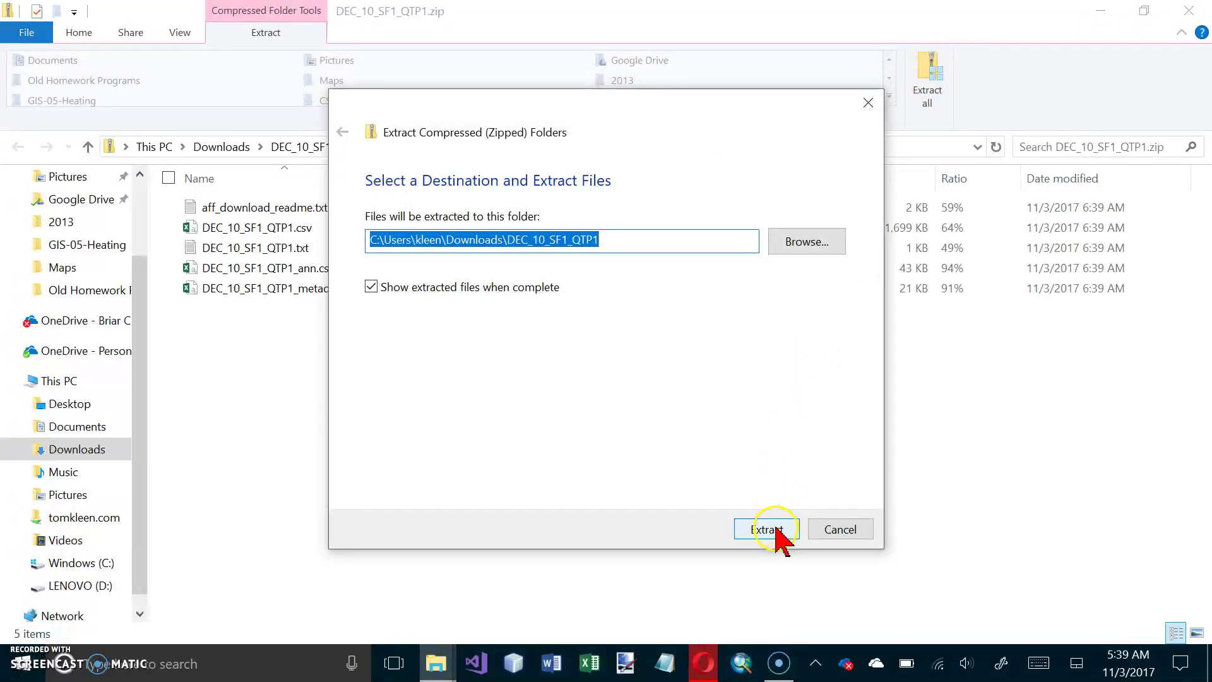
click(804, 256)
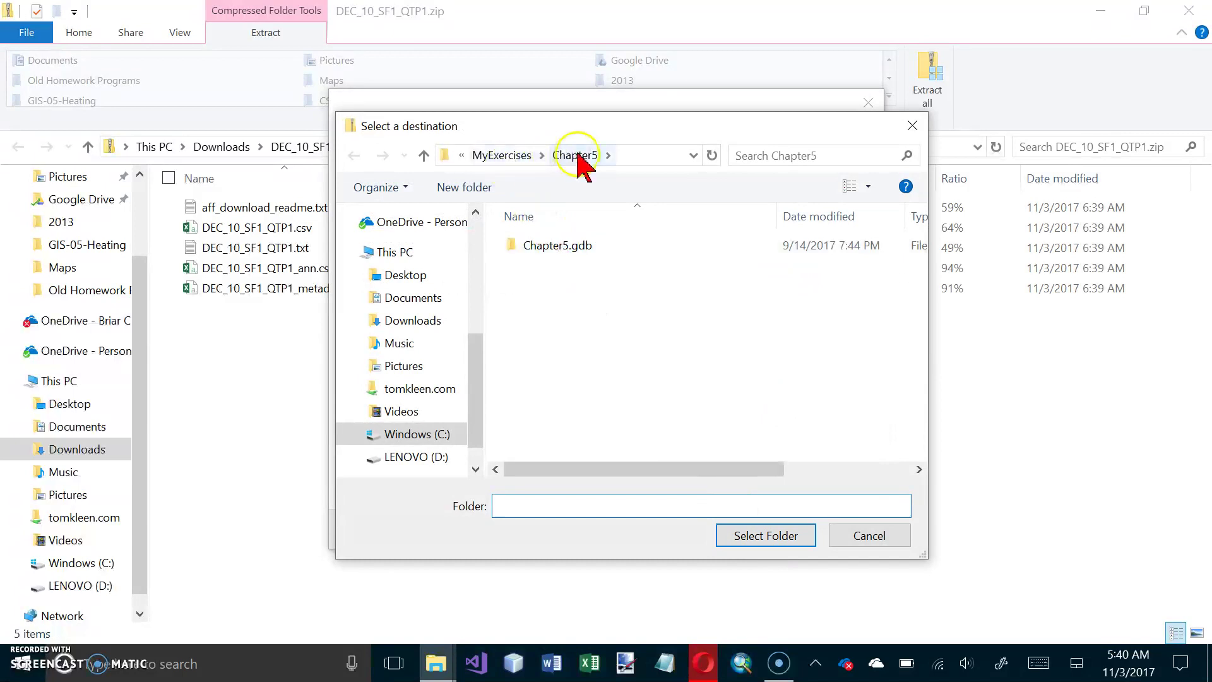
click(769, 536)
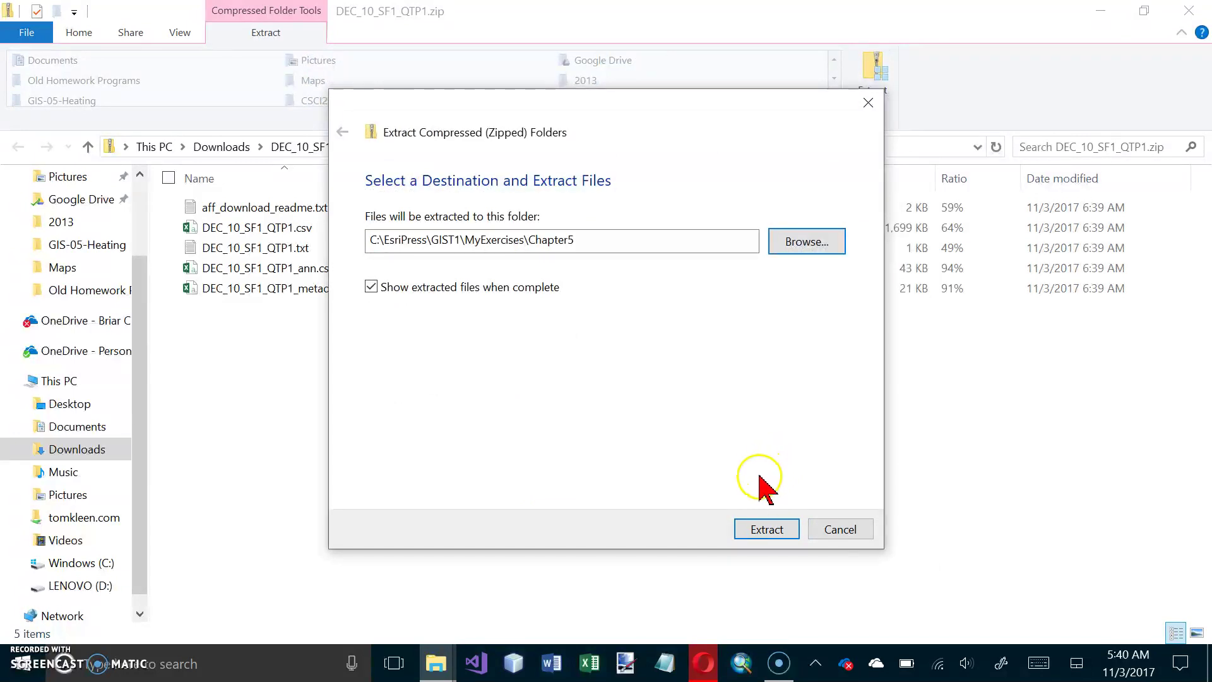
click(778, 532)
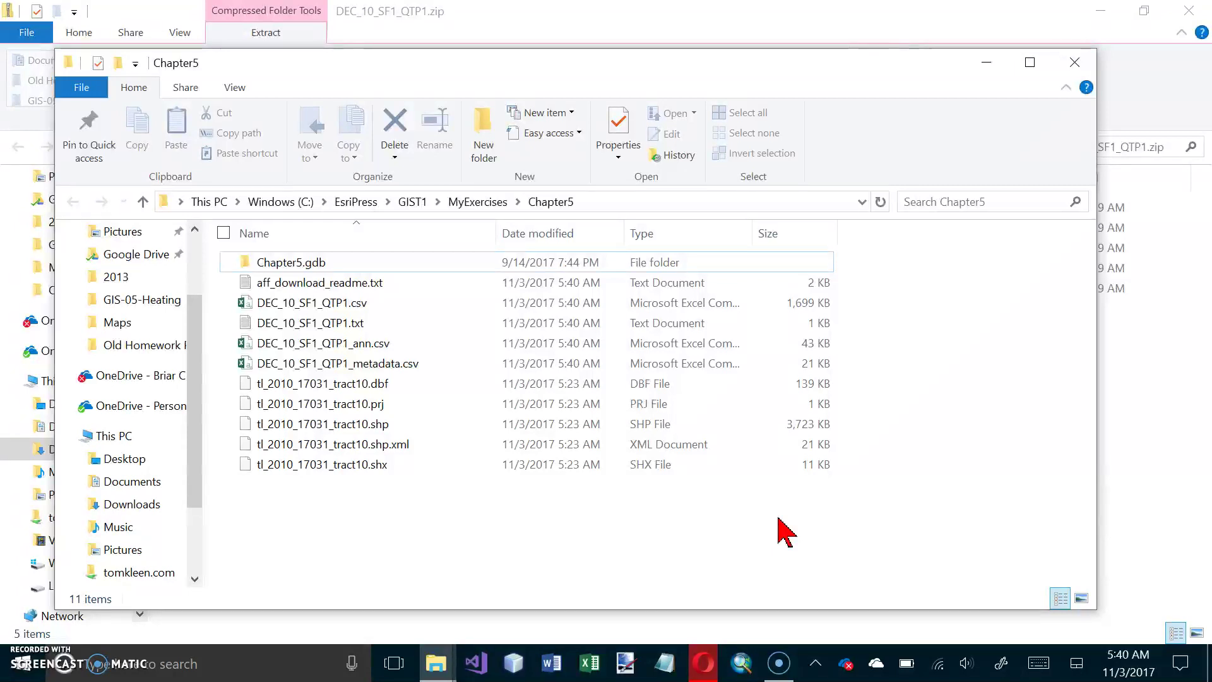
click(1075, 63)
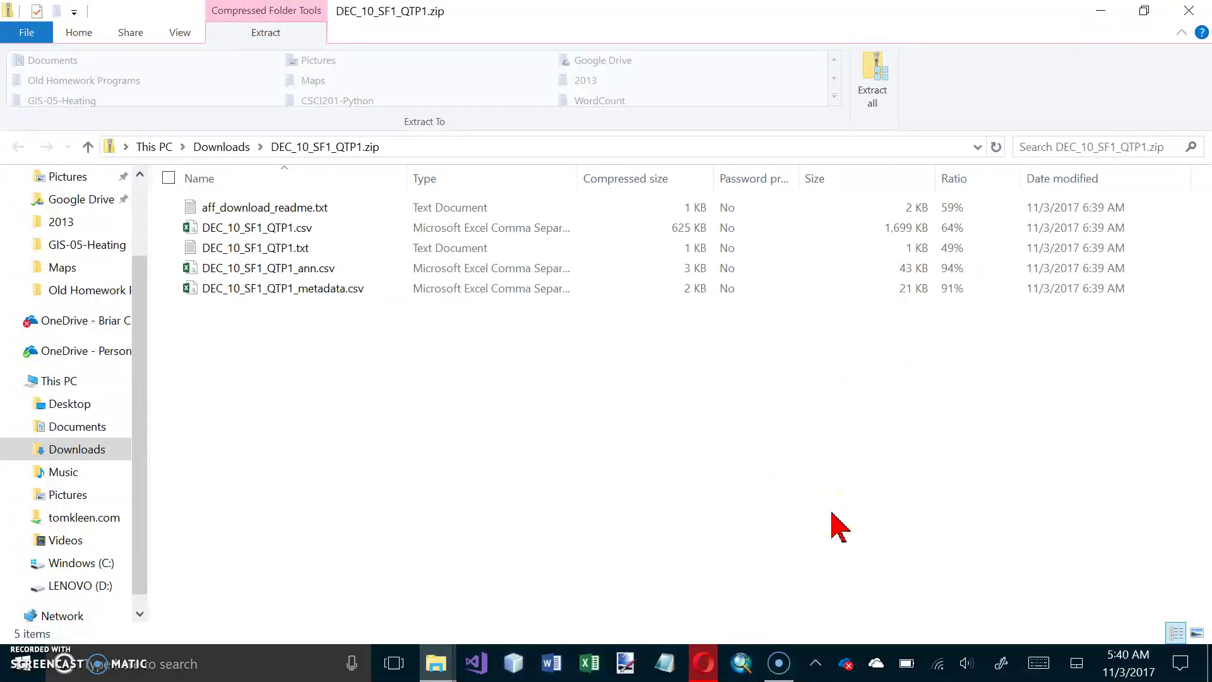
click(587, 671)
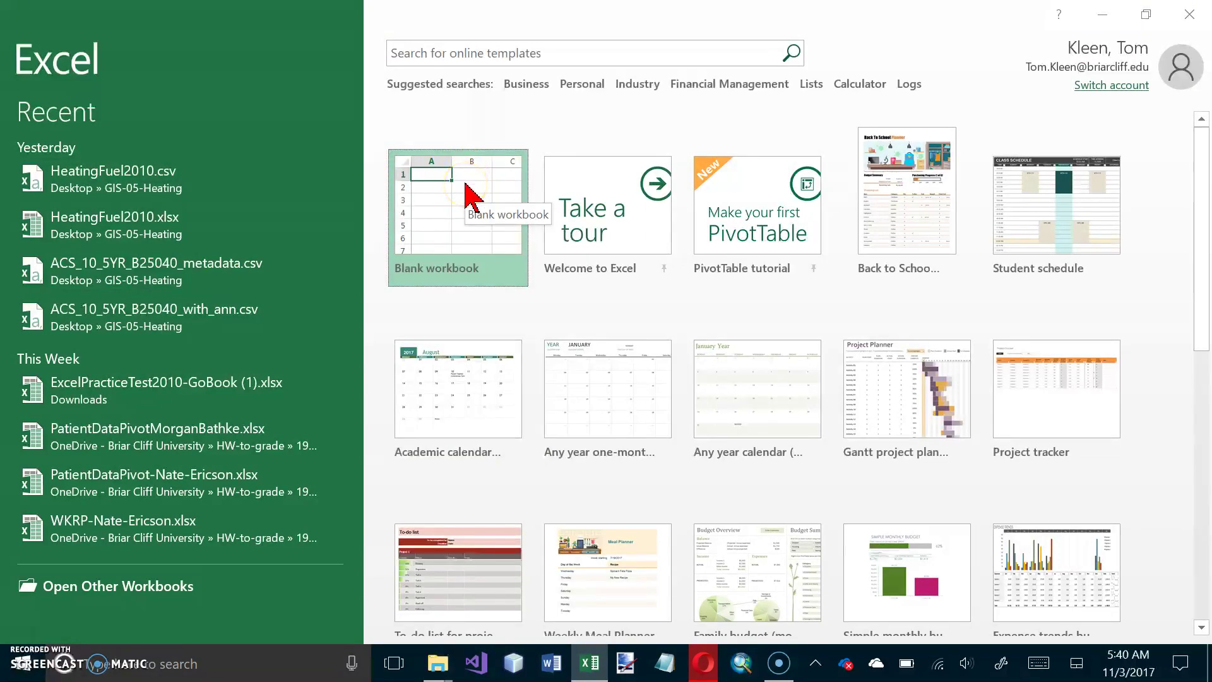
Step: Browse Excel's Open dialog to C:\EsriPress\GIST1\MyExercises\Chapter5
click(125, 585)
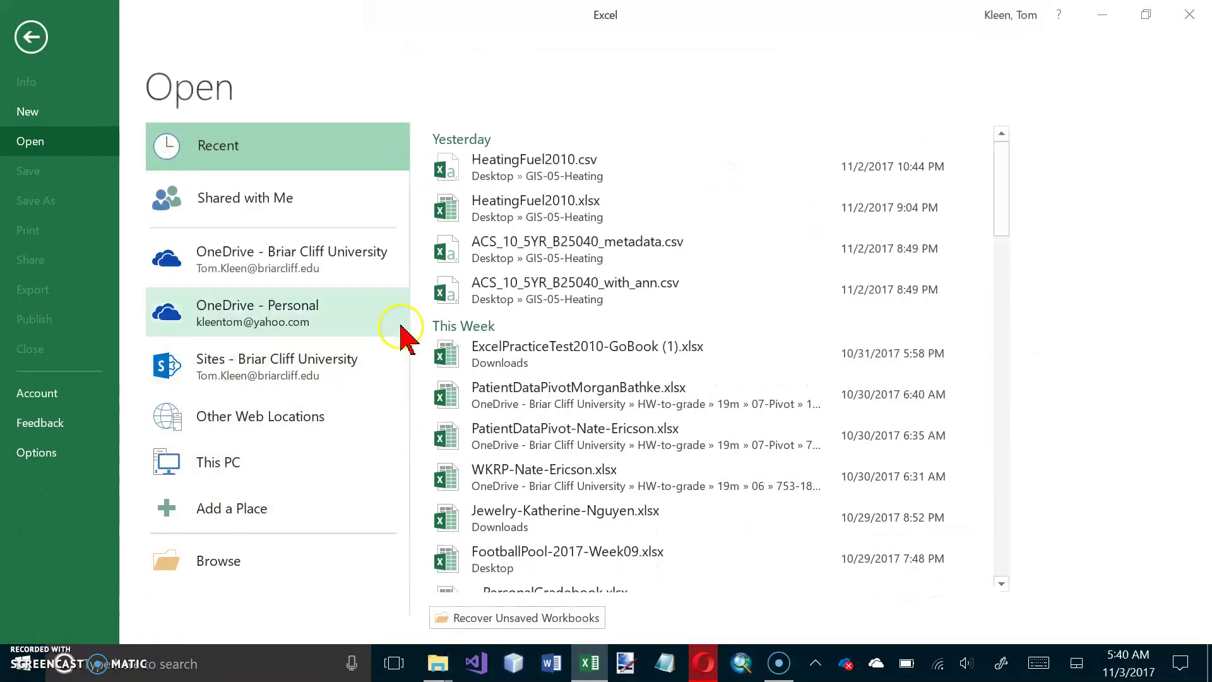
click(227, 561)
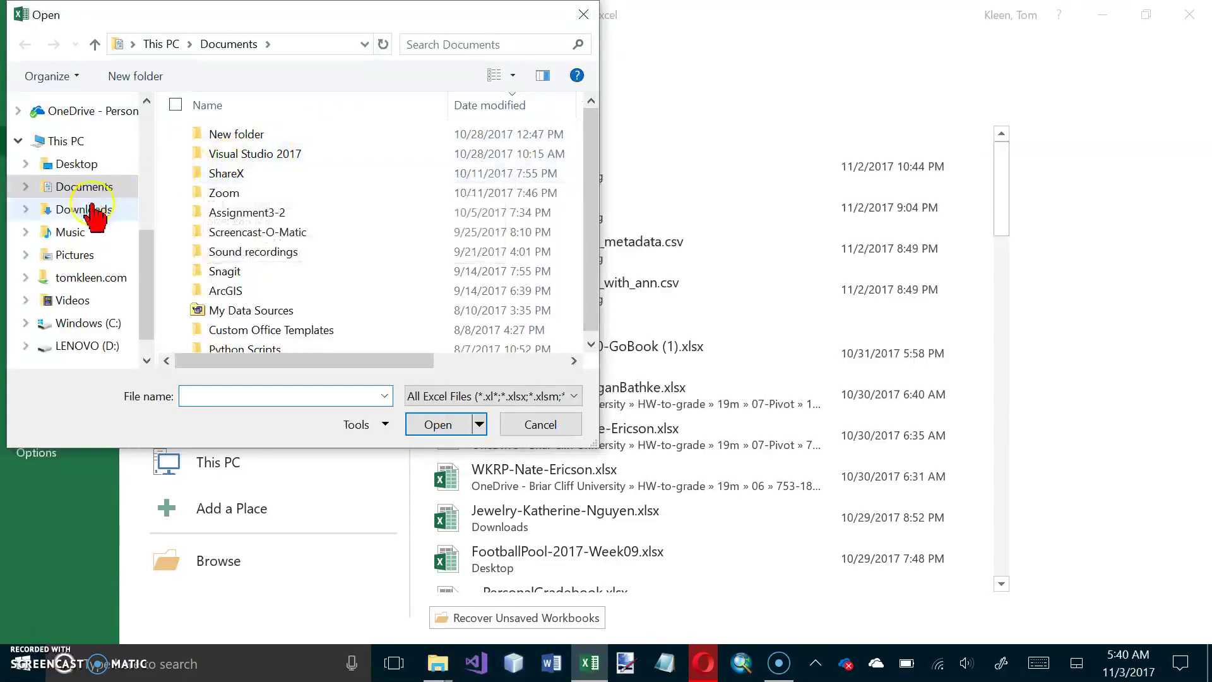
click(98, 321)
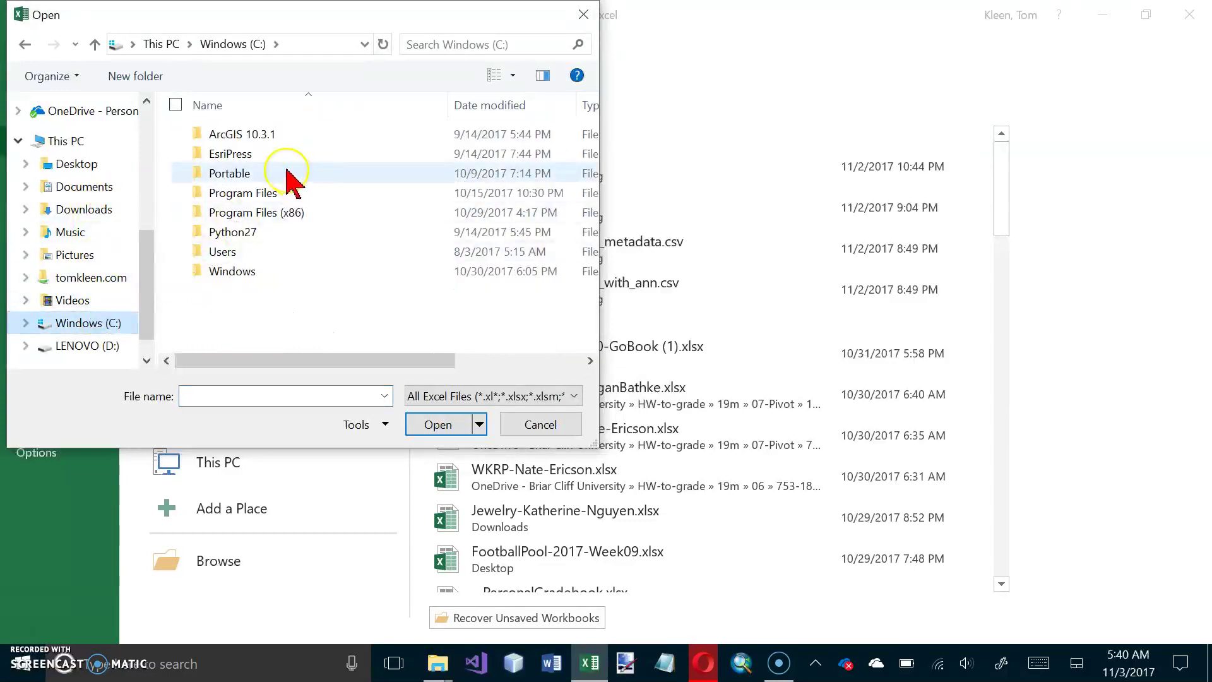
double_click(252, 157)
double_click(233, 133)
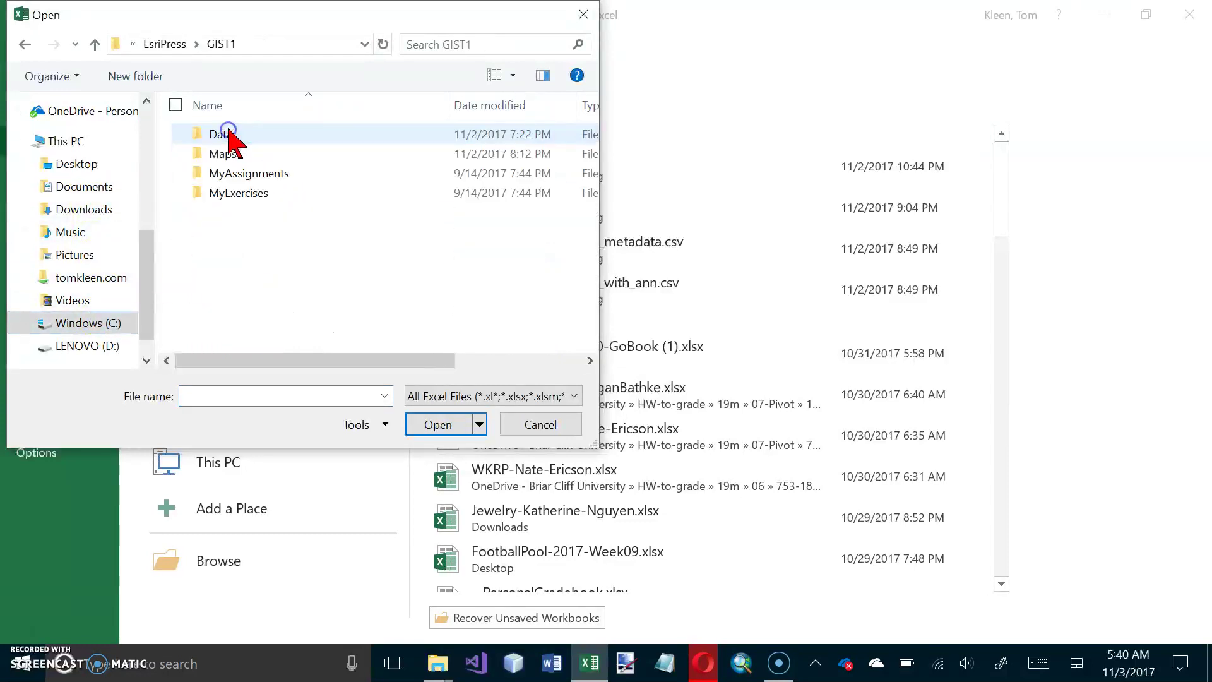
double_click(232, 193)
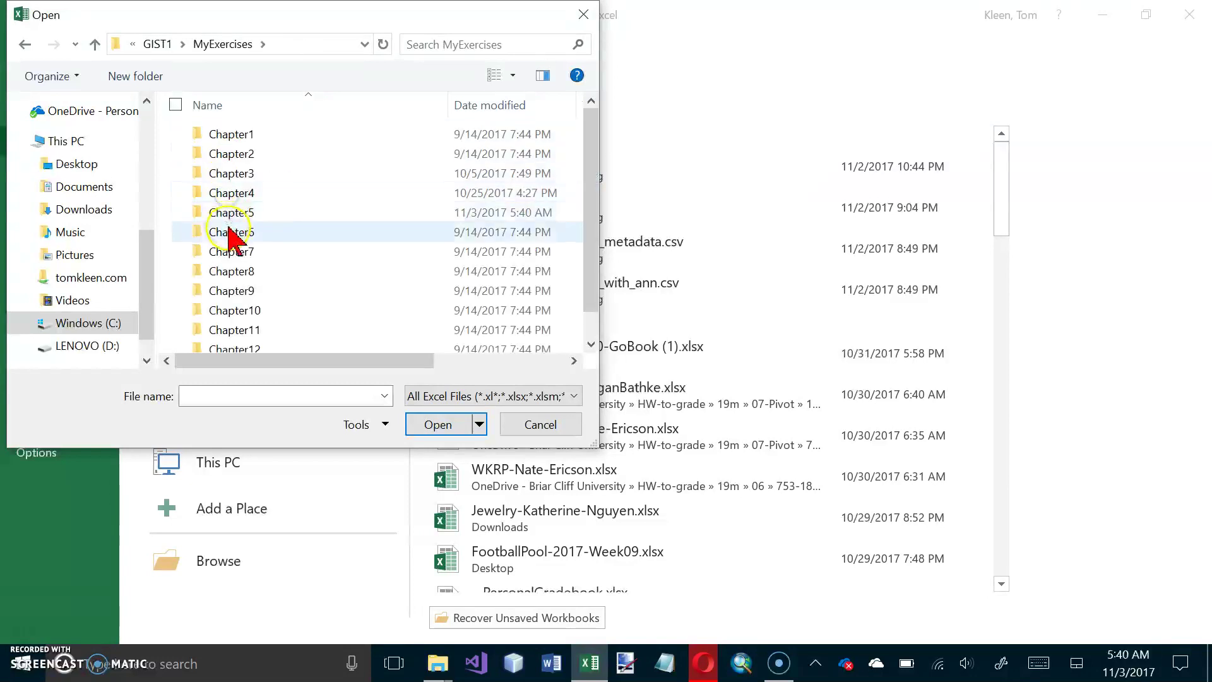
double_click(231, 214)
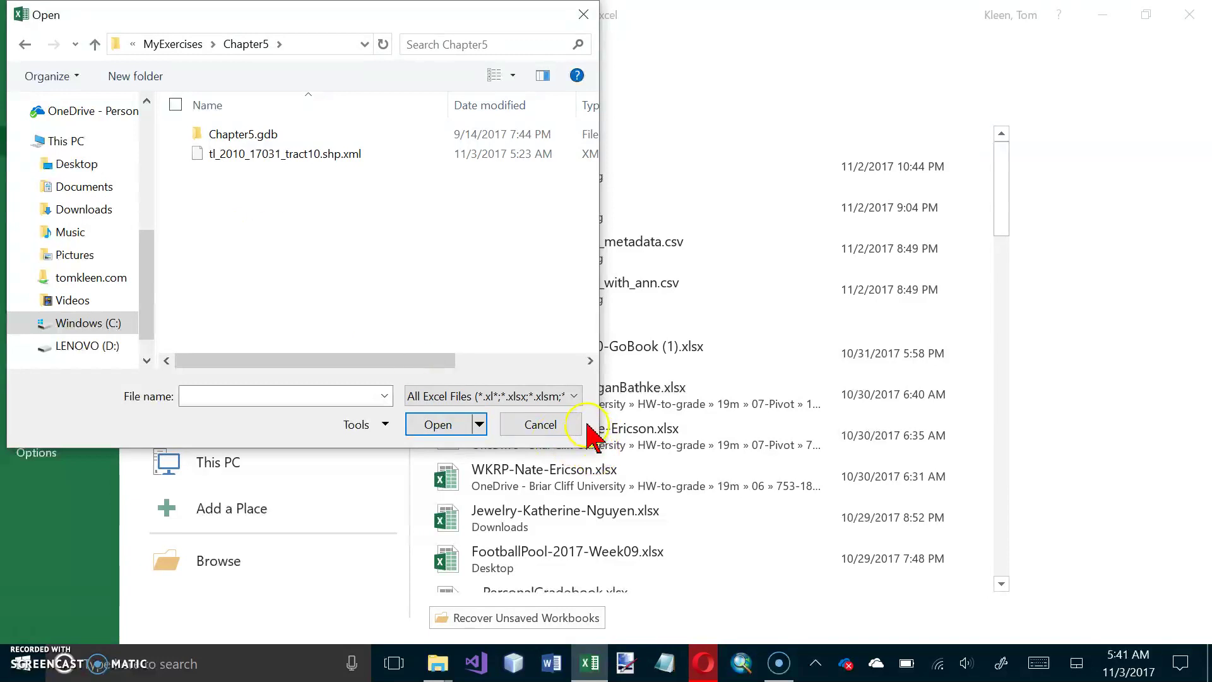
Step: Show All Files (*.*) and review the DEC_10_SF1_QTP1 data, annotation and metadata CSVs
click(525, 396)
click(576, 398)
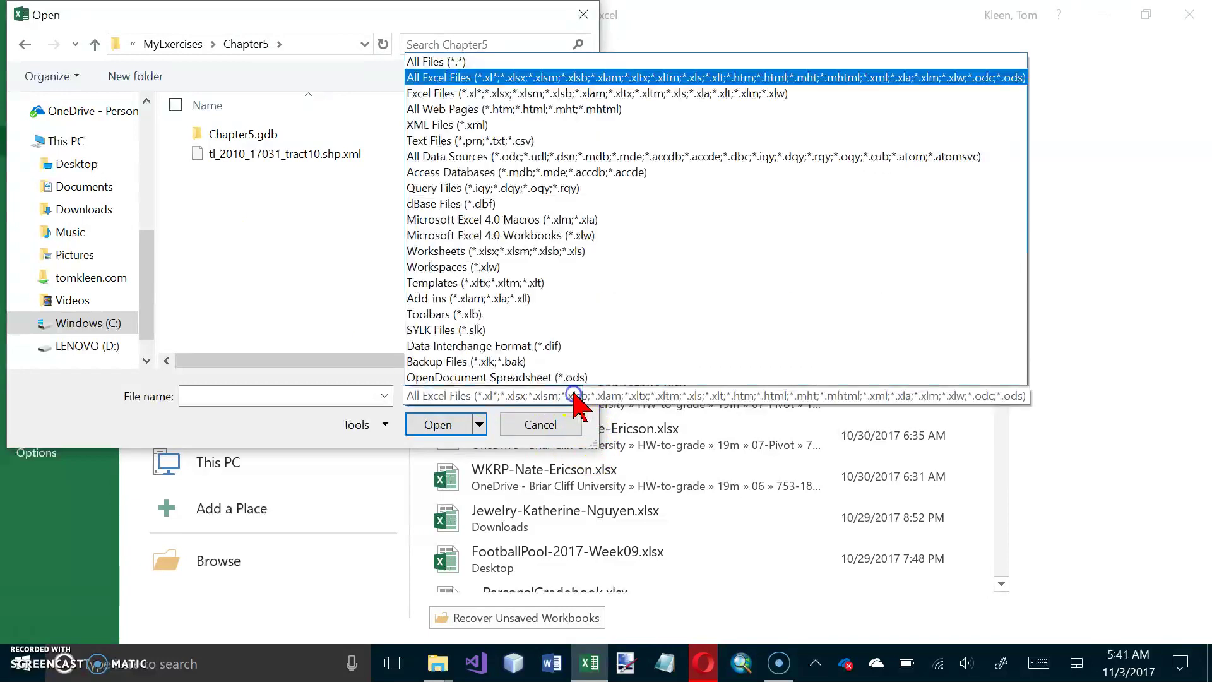
click(485, 62)
click(449, 218)
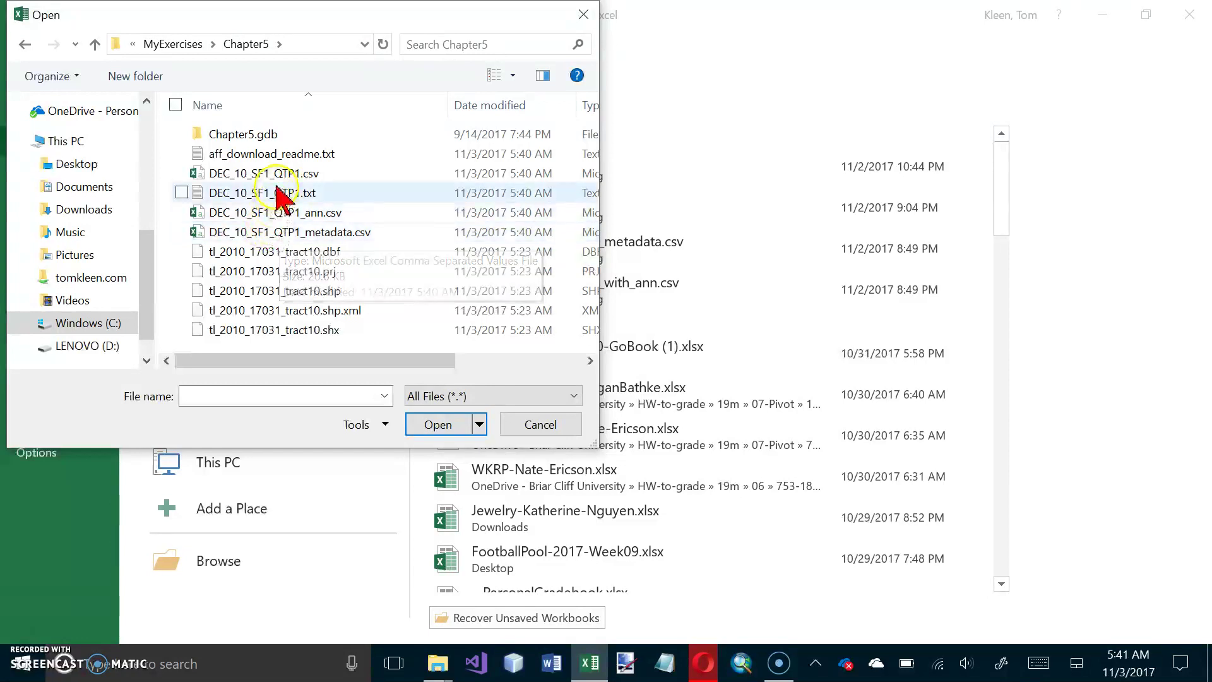
click(310, 175)
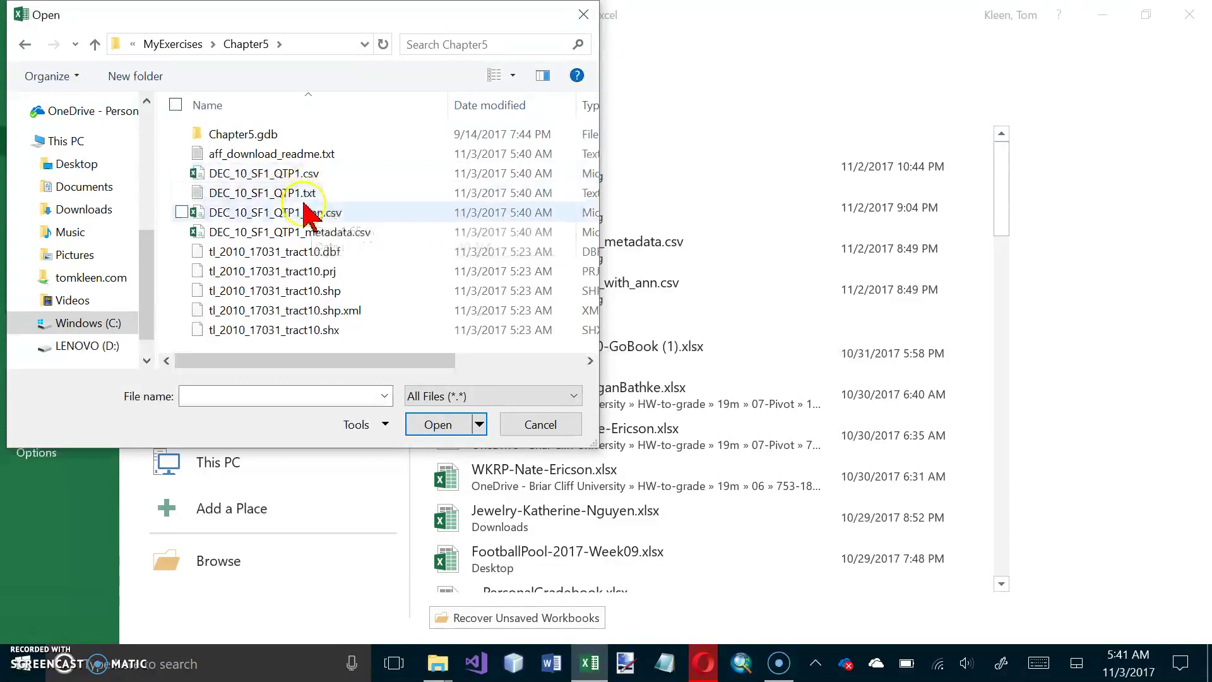
click(294, 233)
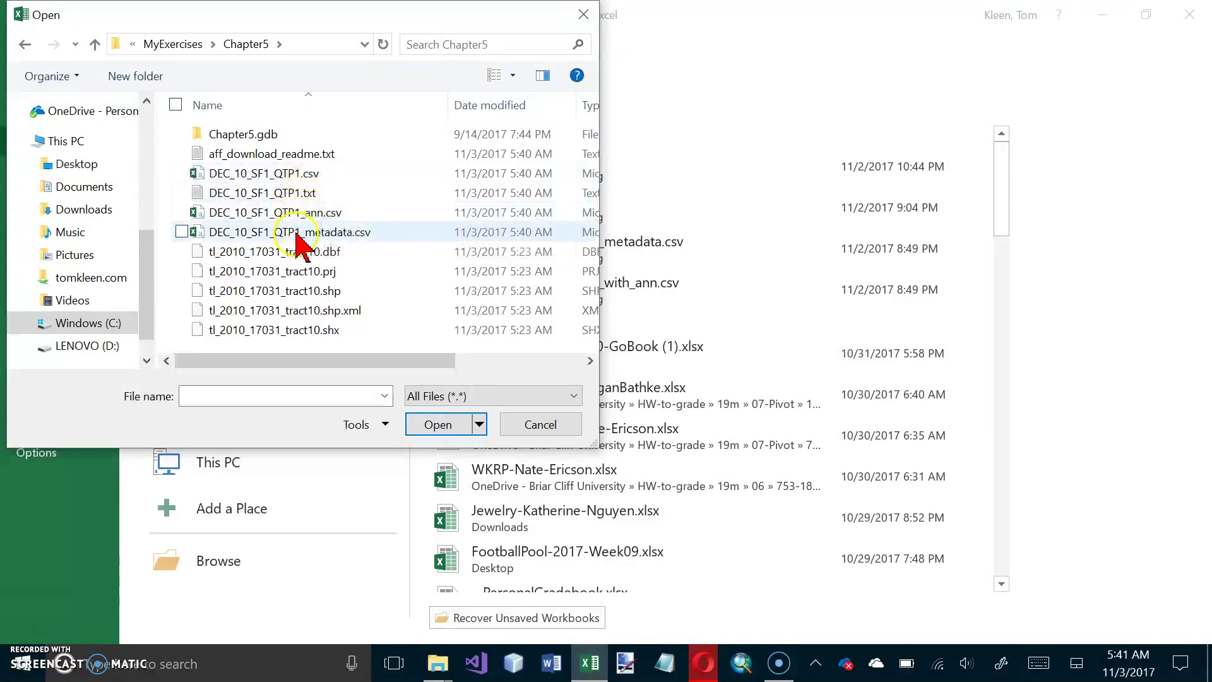
Step: Open DEC_10_SF1_QTP1.csv and wrap the text of the header row
double_click(303, 172)
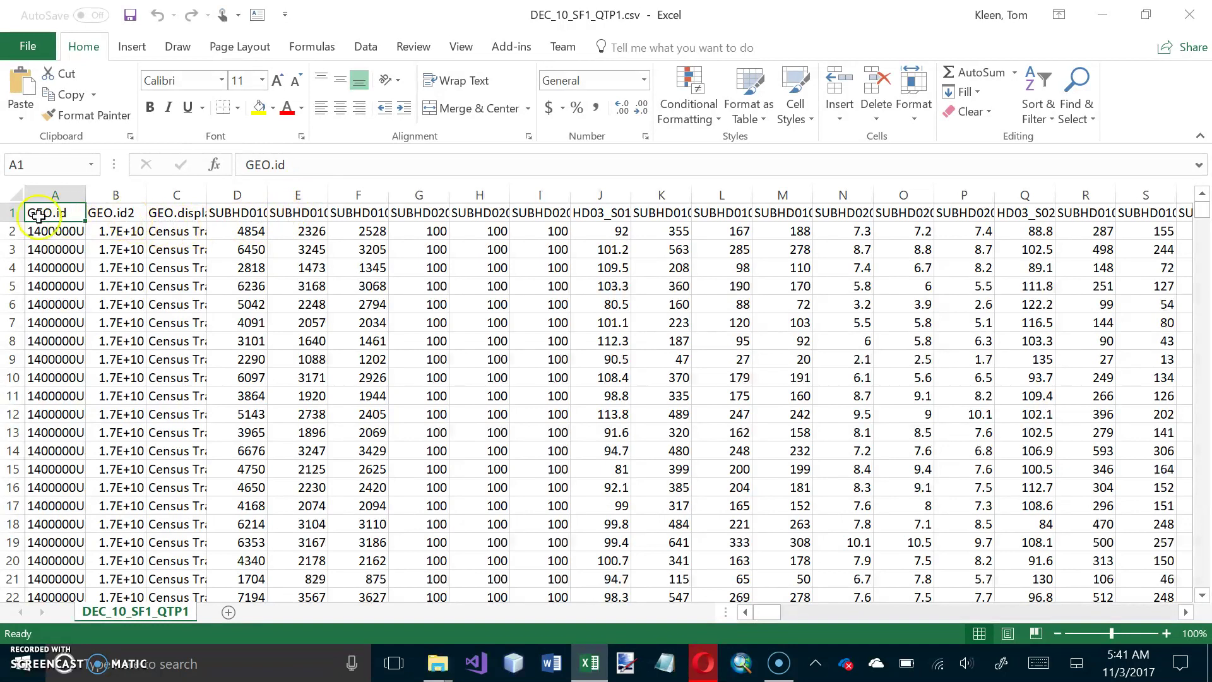
click(12, 212)
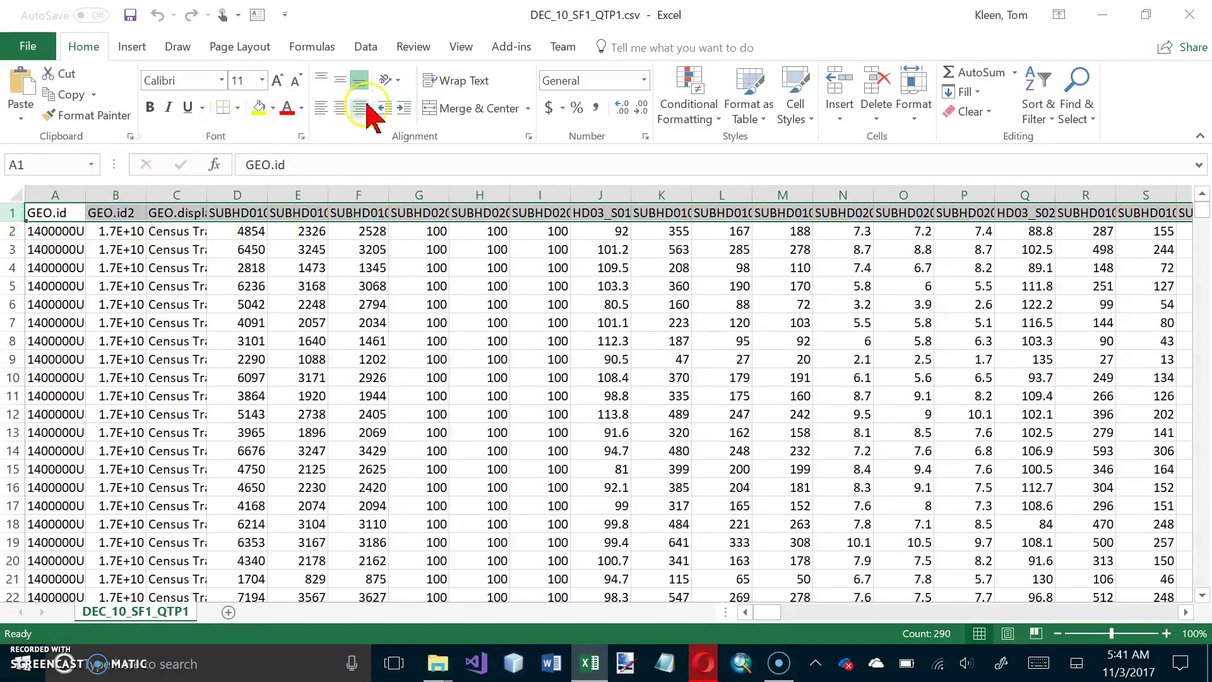
click(451, 81)
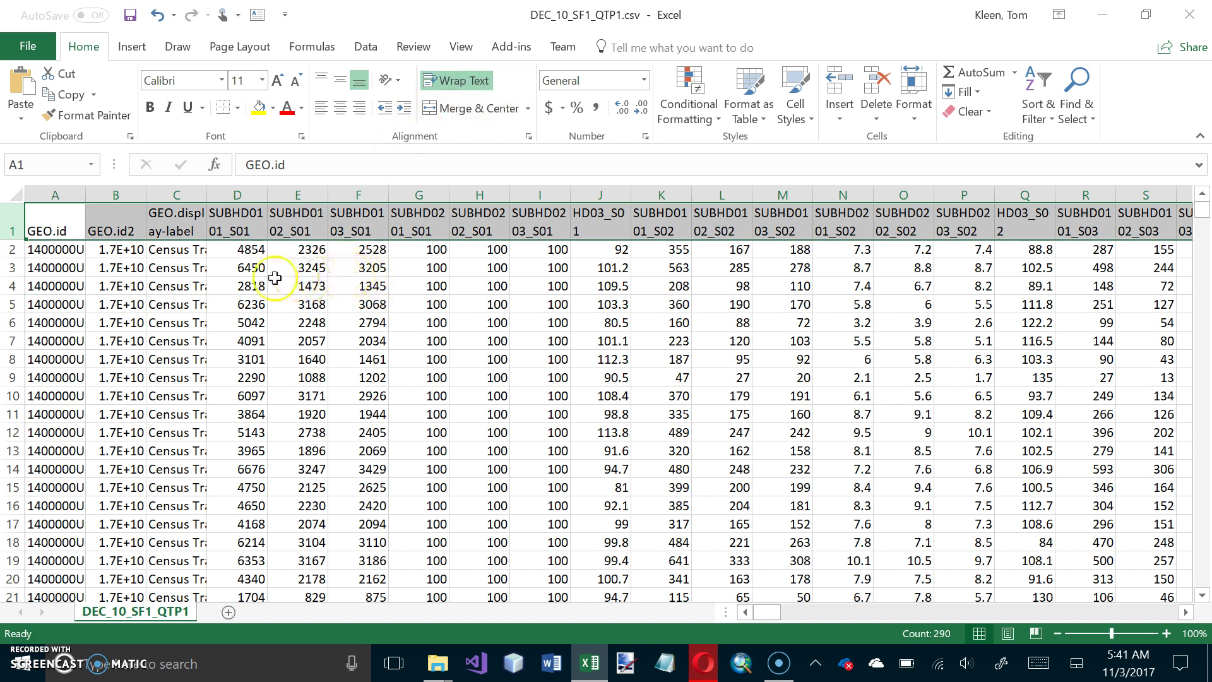
Step: Delete the GEO.display-label column and widen column B to show full GEO.id2 values
click(177, 194)
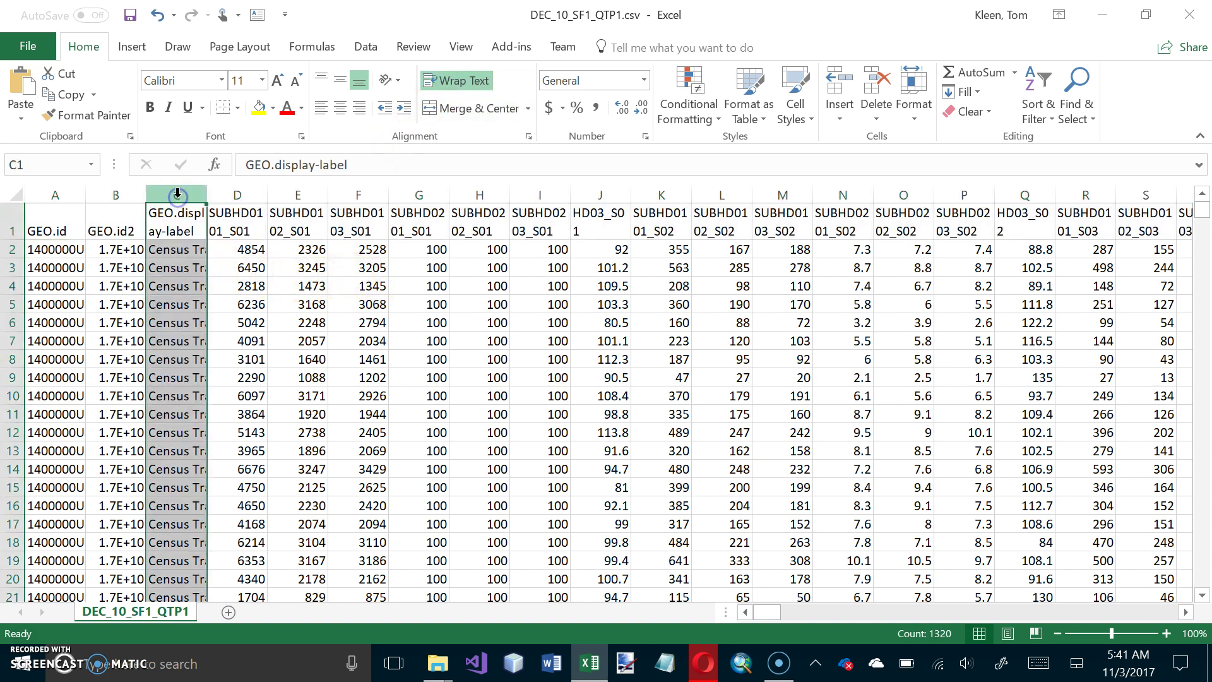
right_click(177, 194)
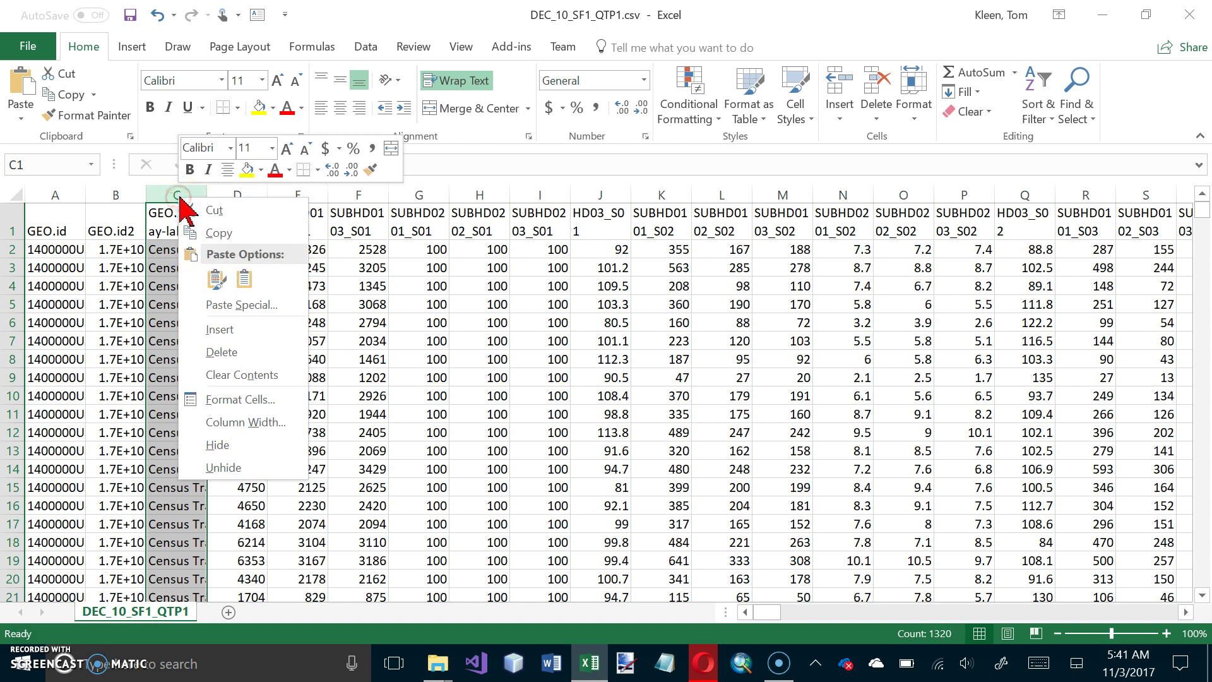
click(224, 355)
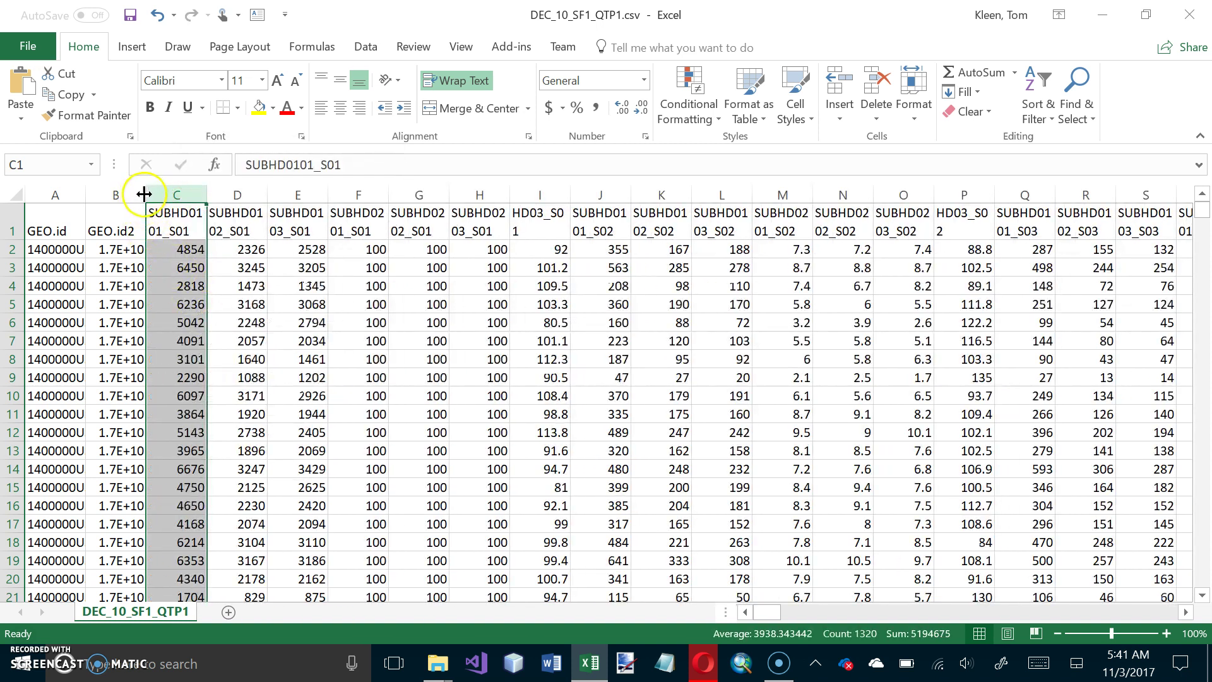
drag(146, 194, 193, 195)
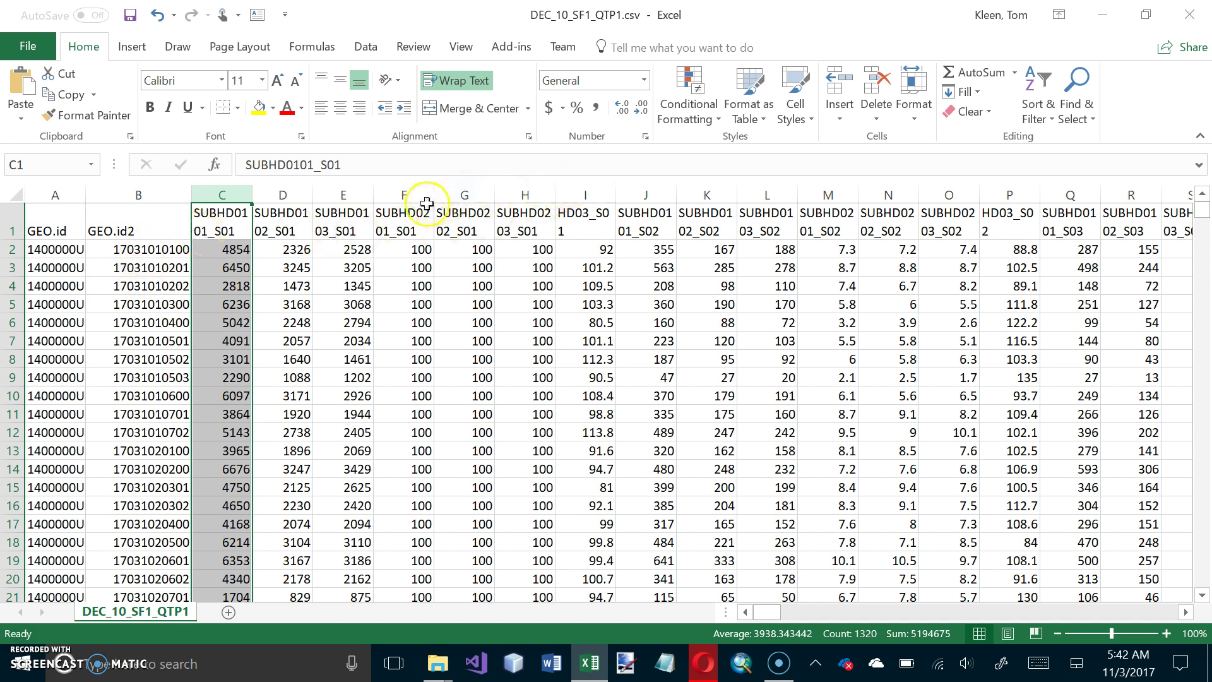
Step: Delete columns F through KD so only columns A to E remain, then select cell A1
drag(406, 192, 1207, 207)
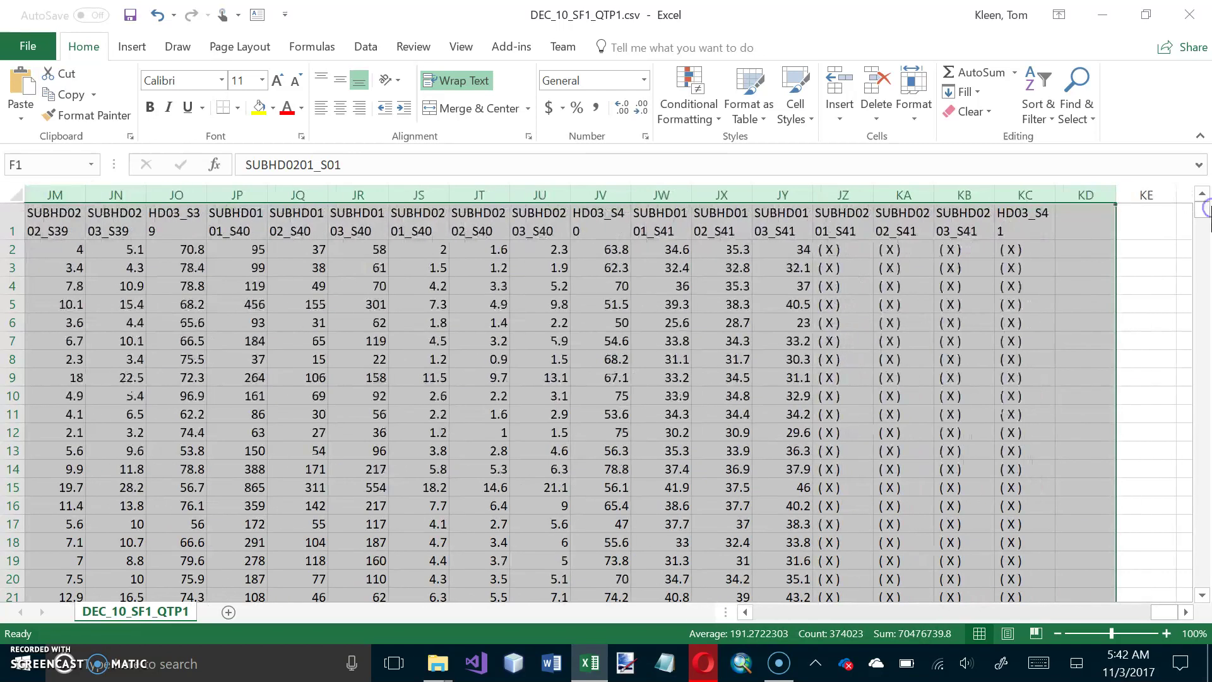
right_click(1042, 199)
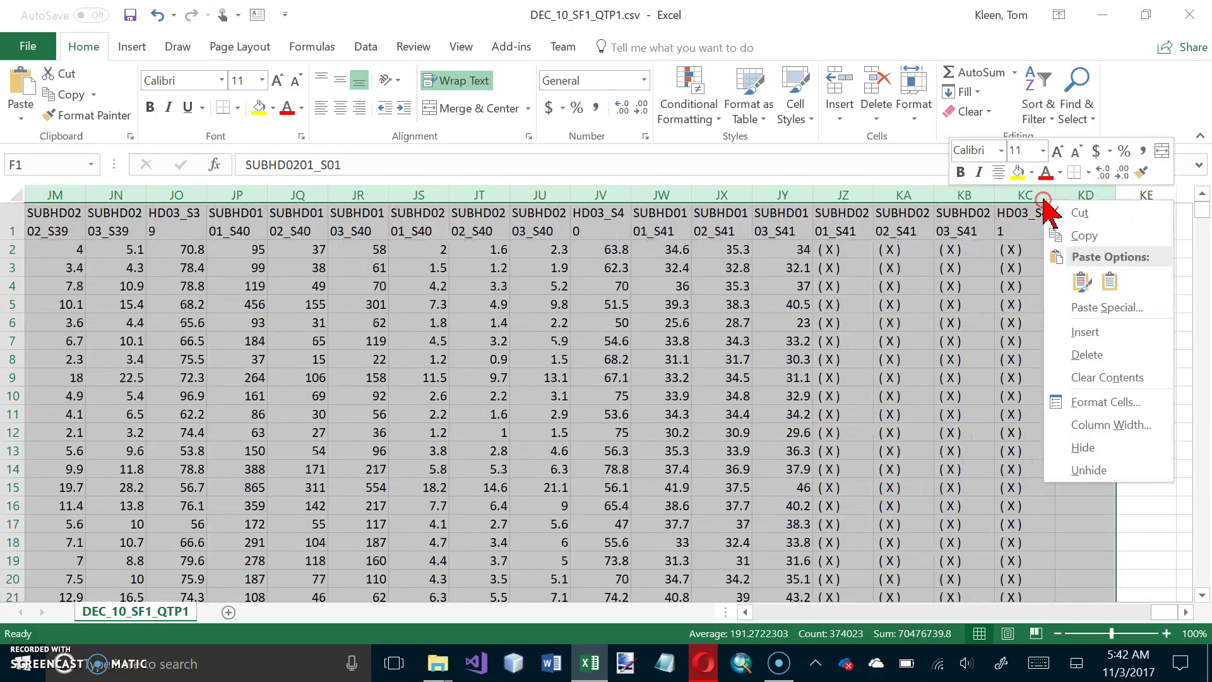
click(1092, 355)
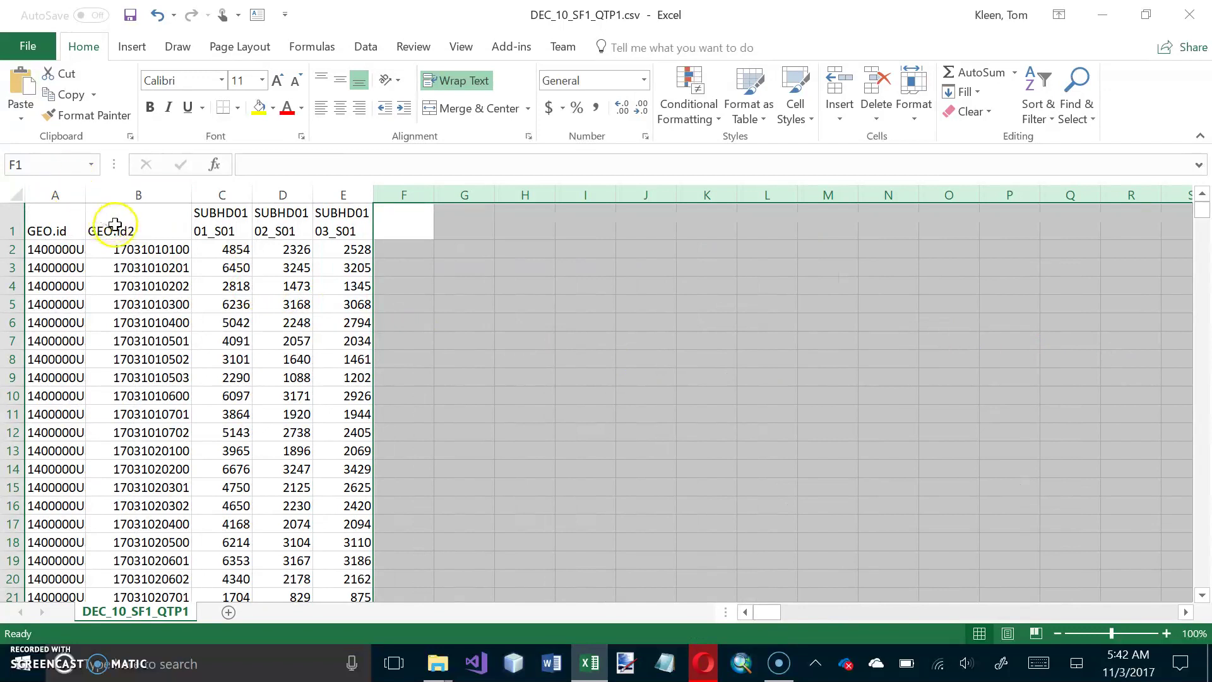
drag(108, 221, 172, 229)
click(172, 229)
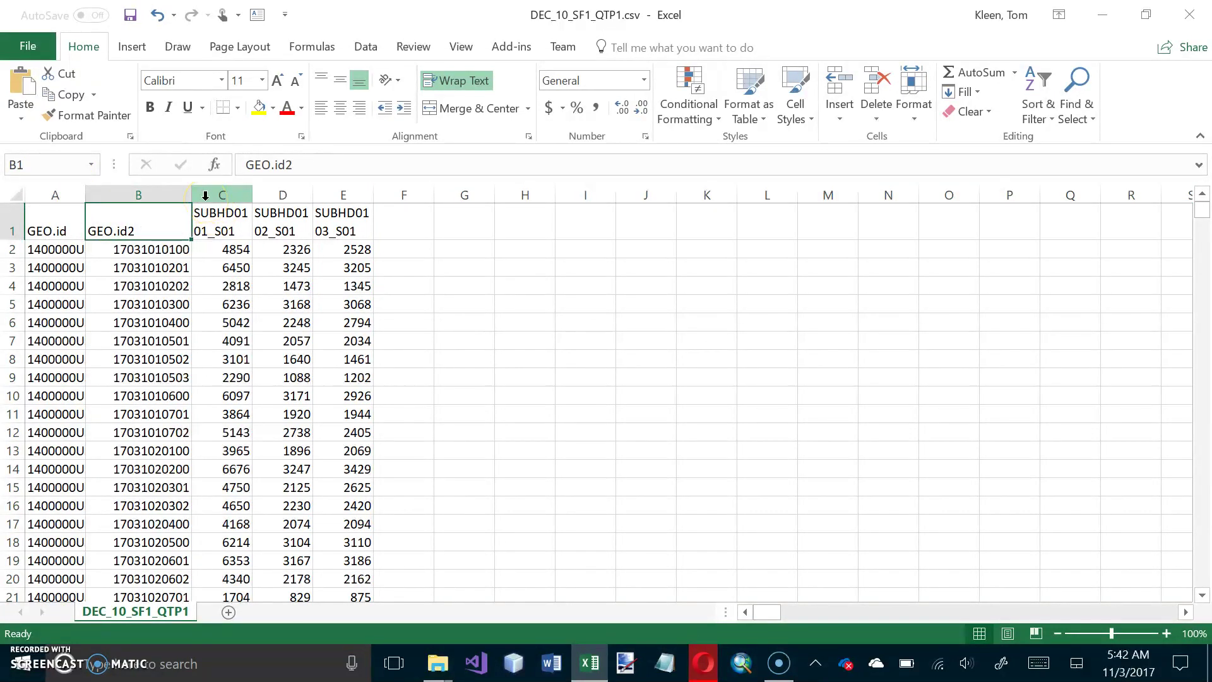
click(76, 231)
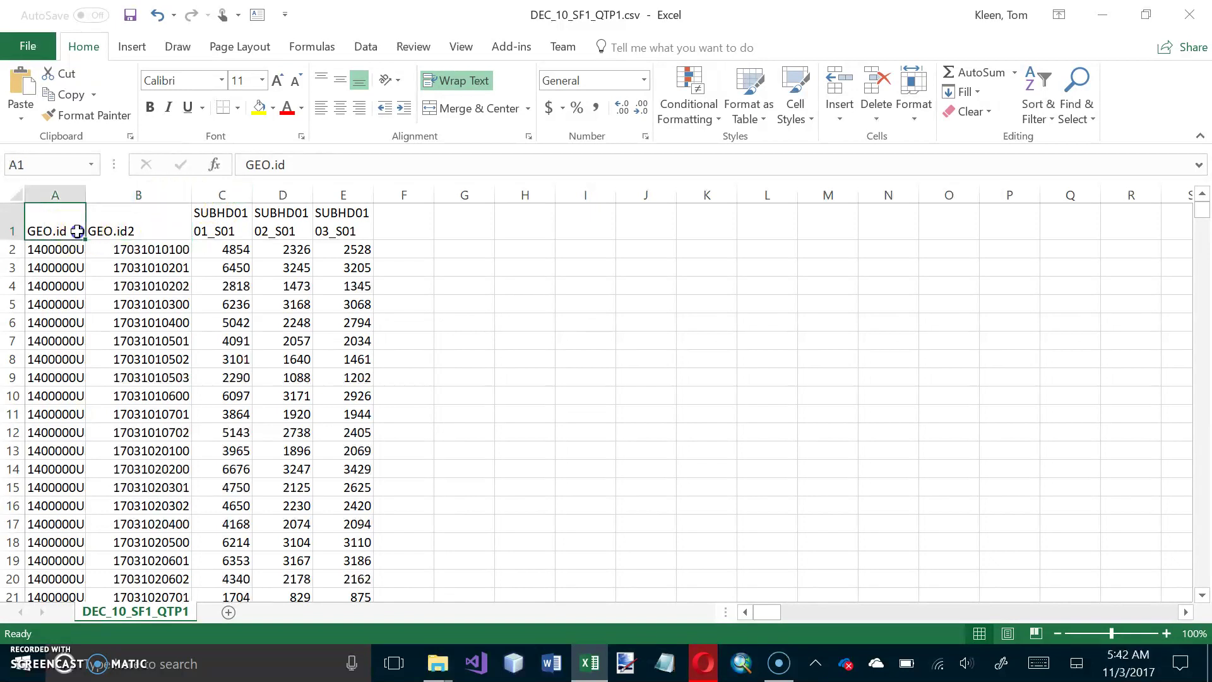
Step: Enter the headers ID, ID2, Both Sexes, Male and Female in cells A1 through E1
text(ID)
key(Tab)
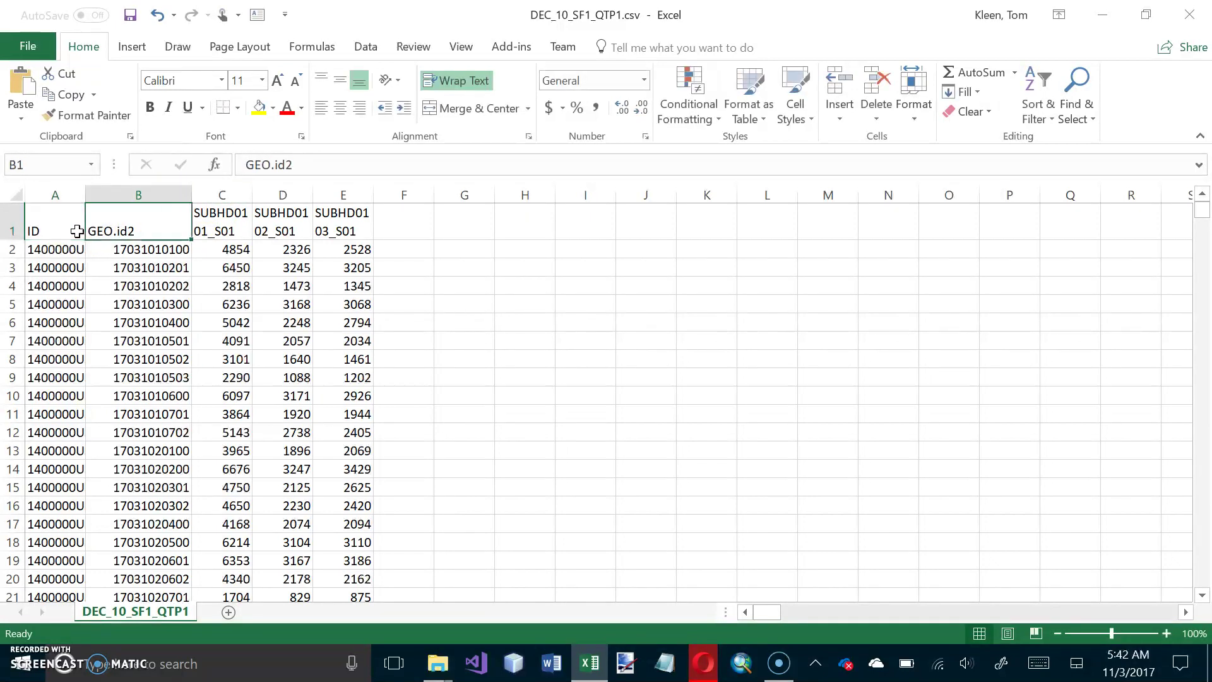
text(ID2)
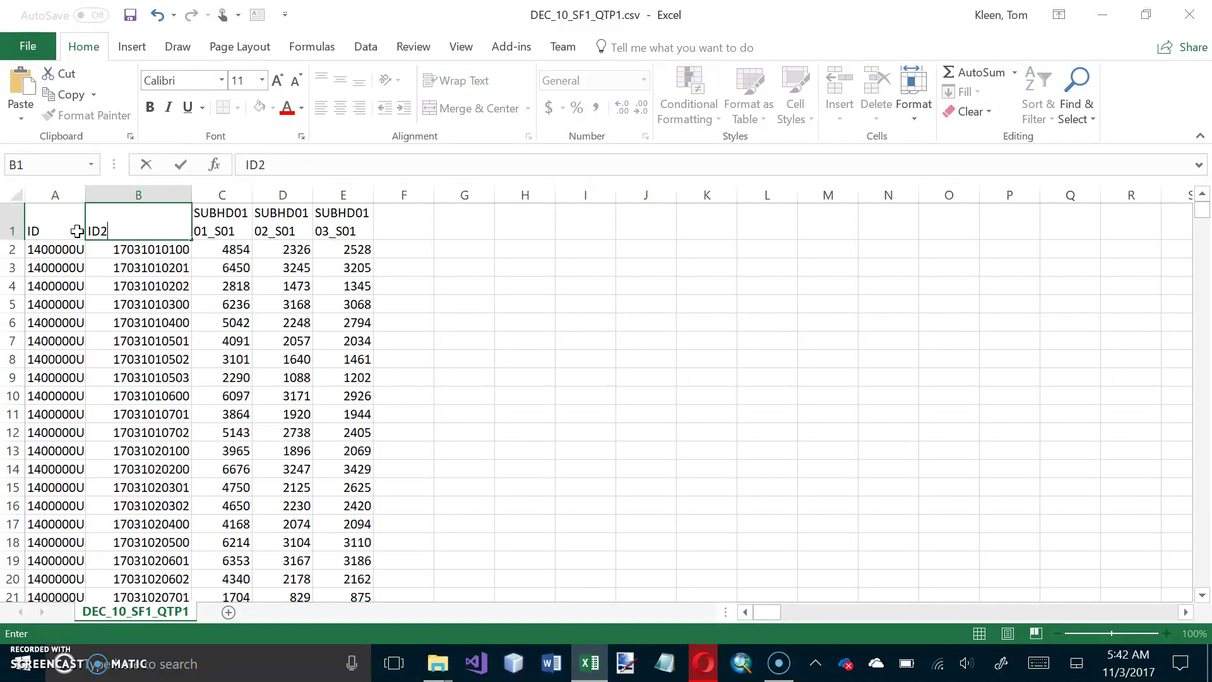
key(Tab)
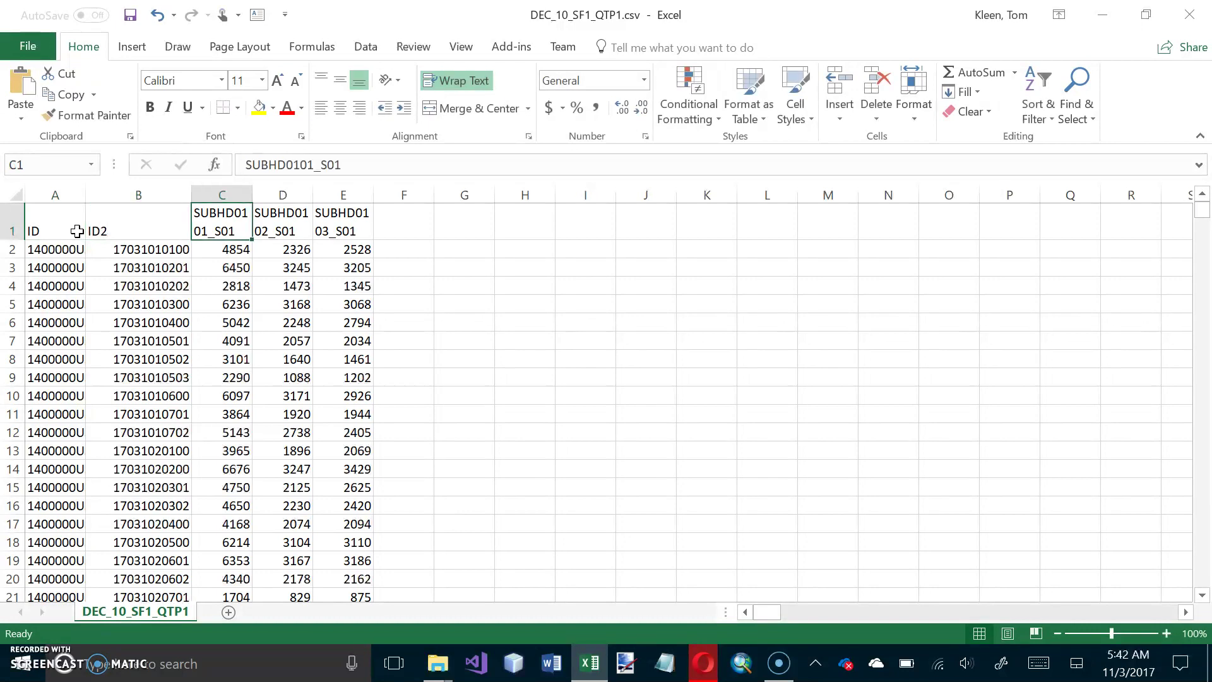
text(B)
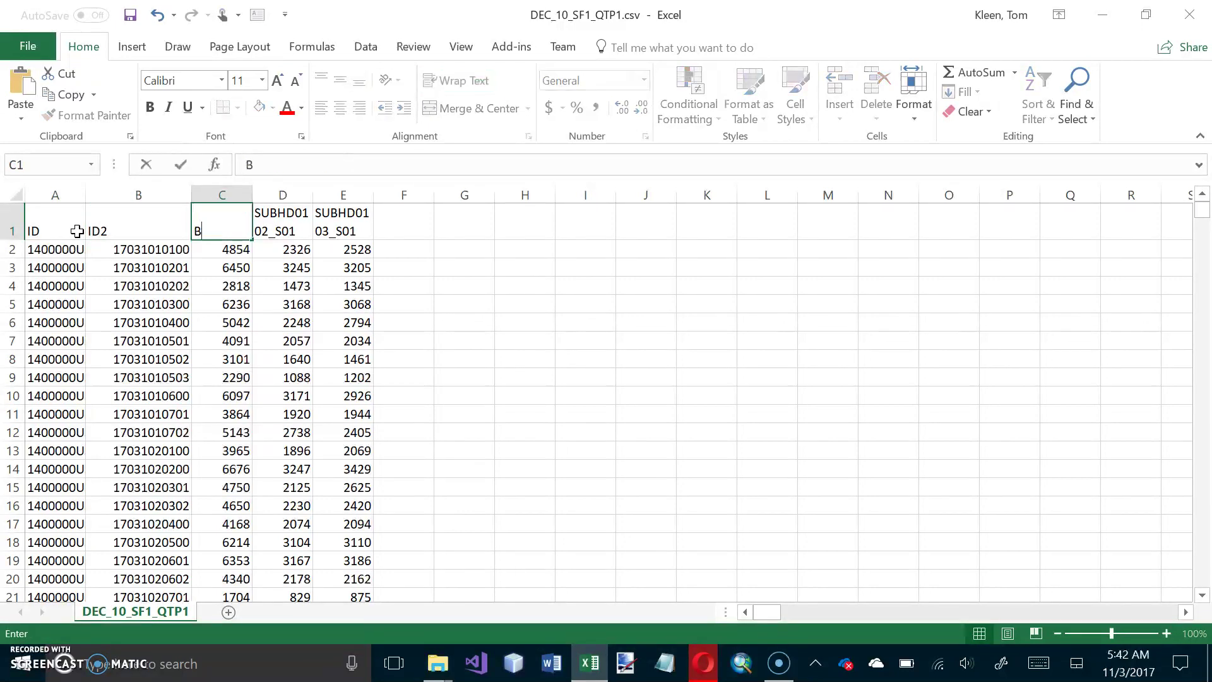
text(oth S)
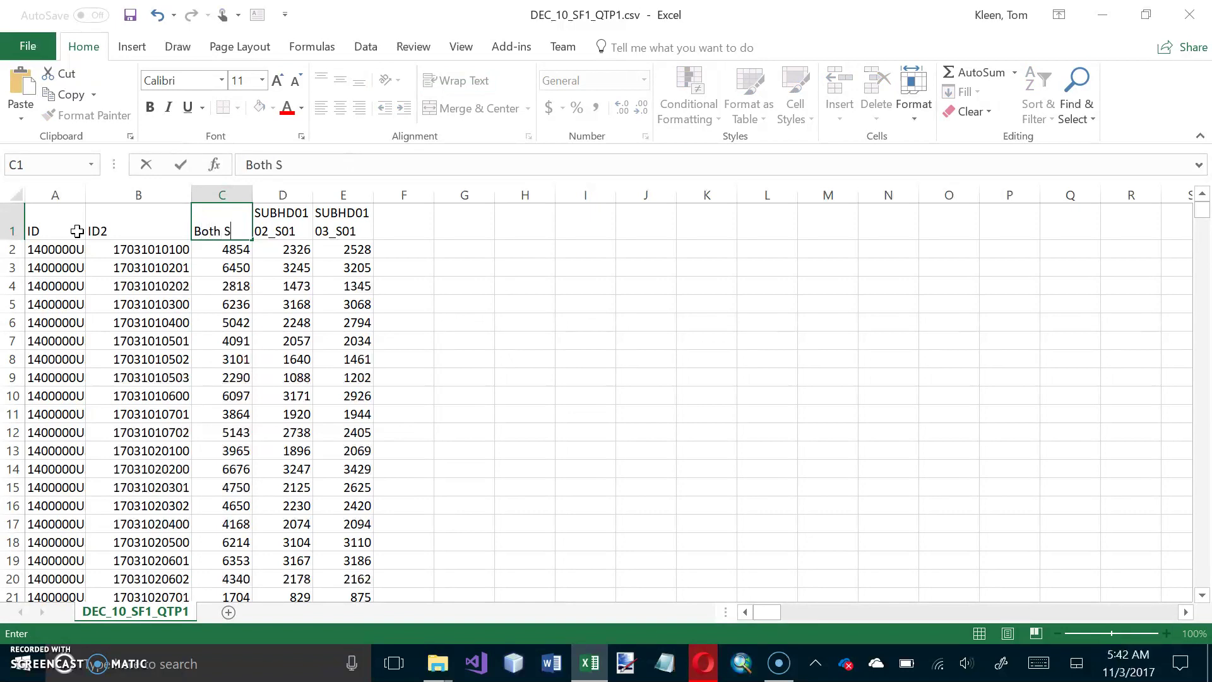
text(exes)
key(Tab)
text(M)
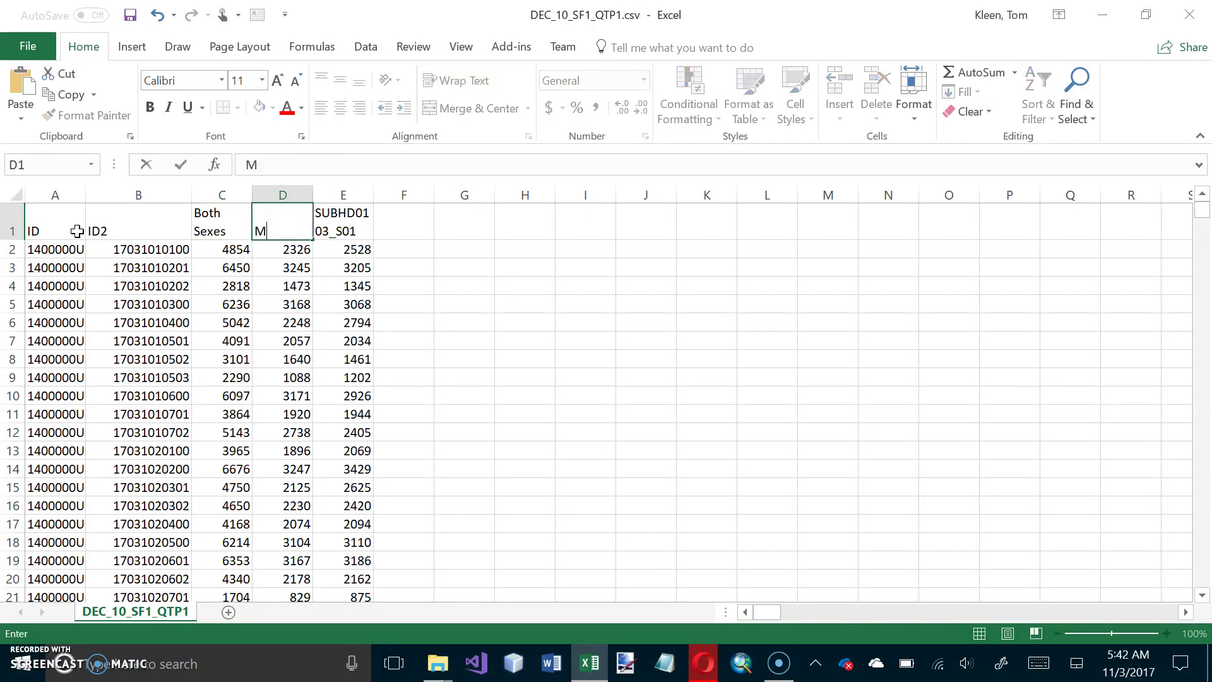
text(ale)
key(Tab)
text(Female)
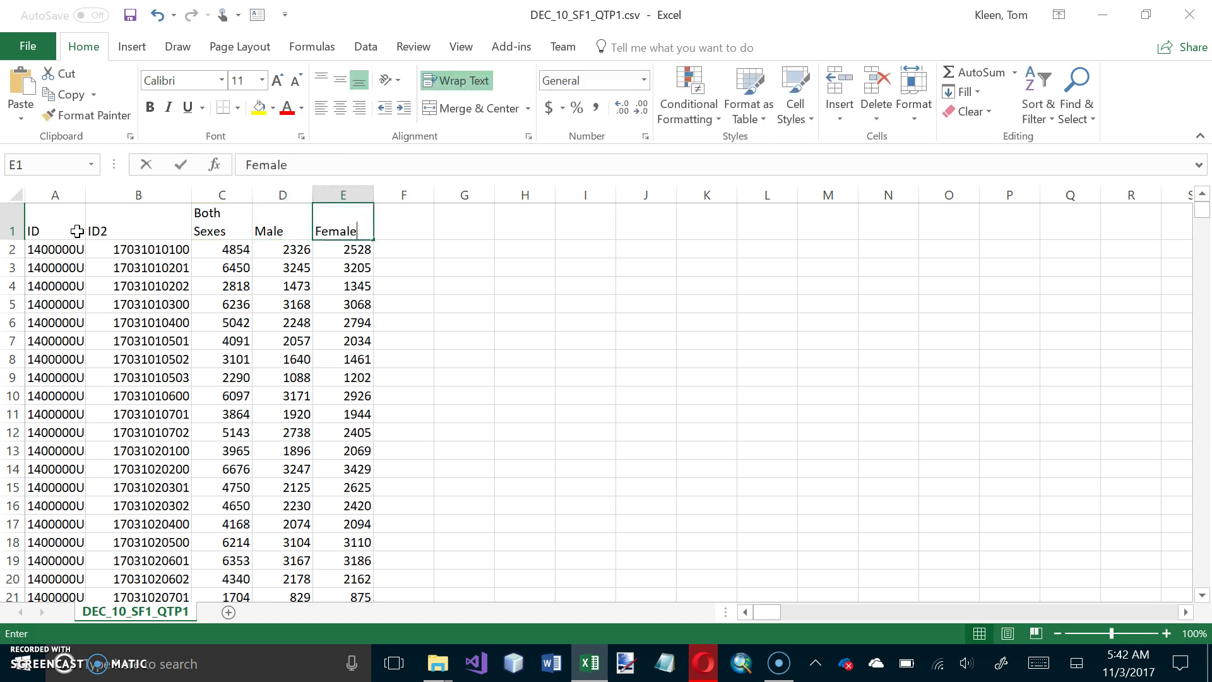
key(Return)
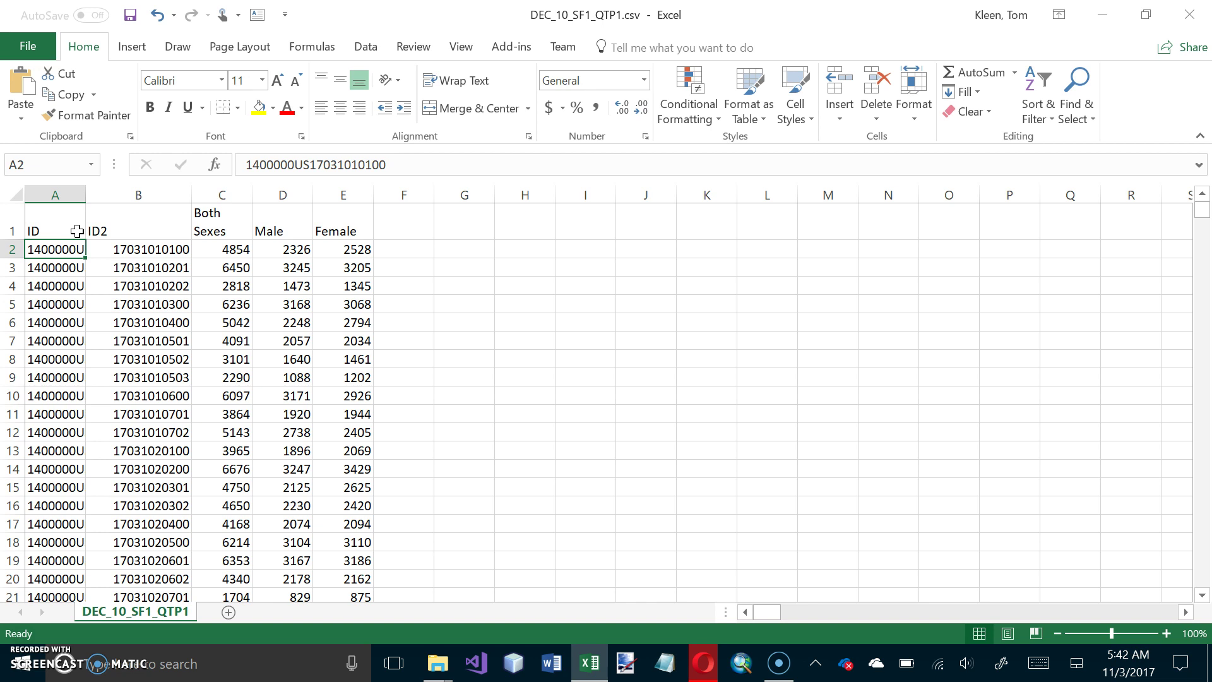
Step: Replace 17031 with '17031 in column B, converting all 1,319 ID2 codes to text
click(156, 195)
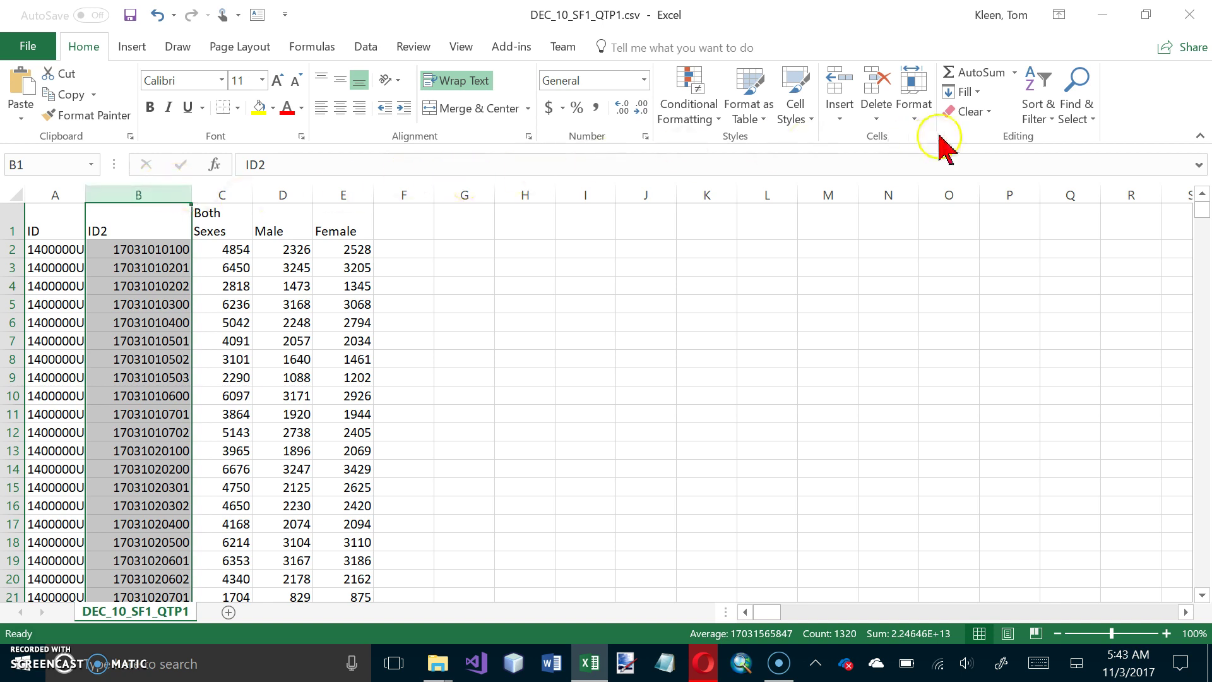
click(1093, 118)
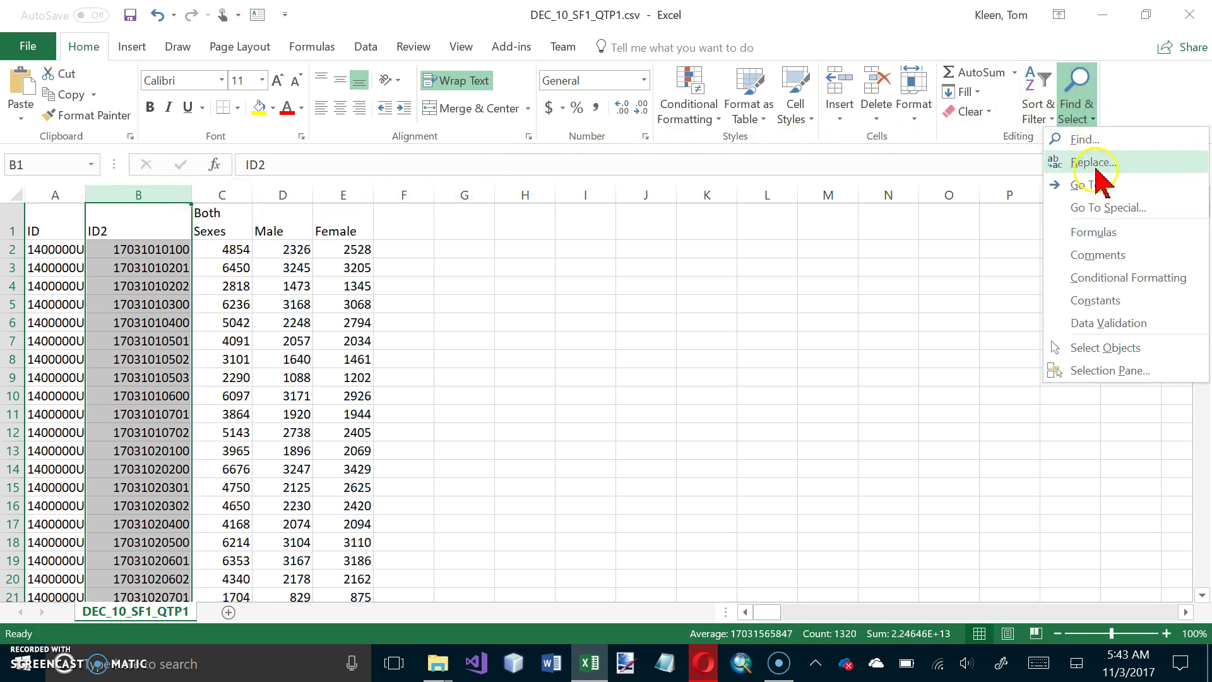
click(1096, 163)
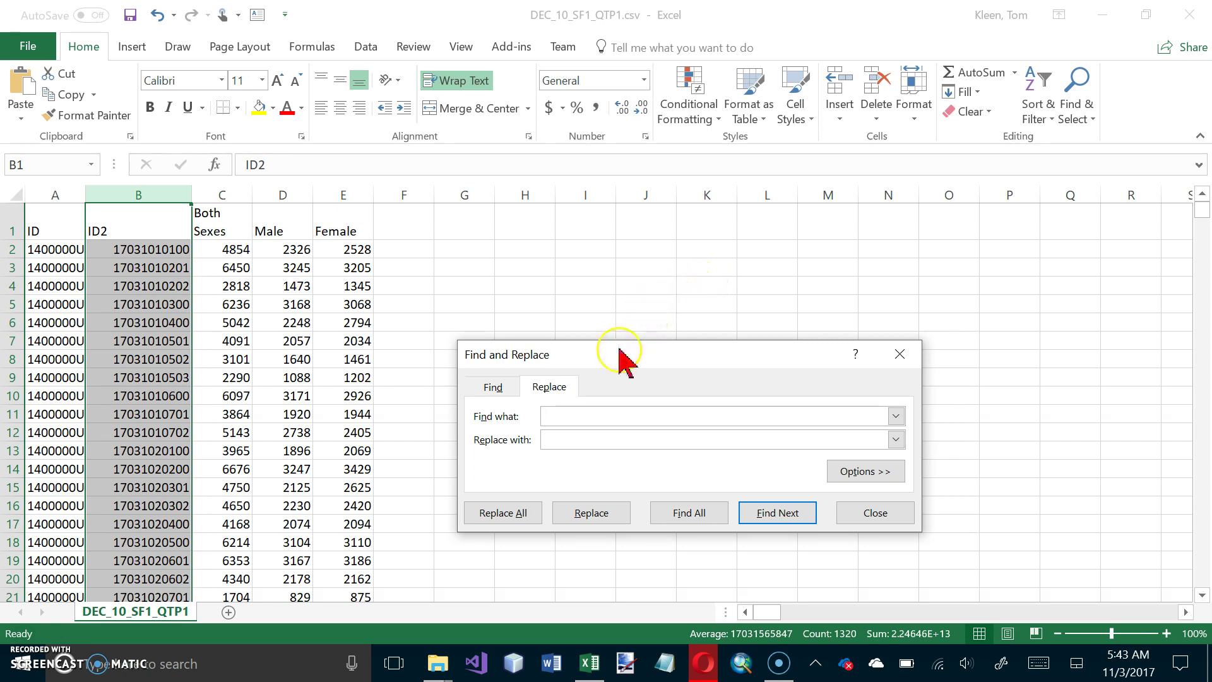
click(572, 423)
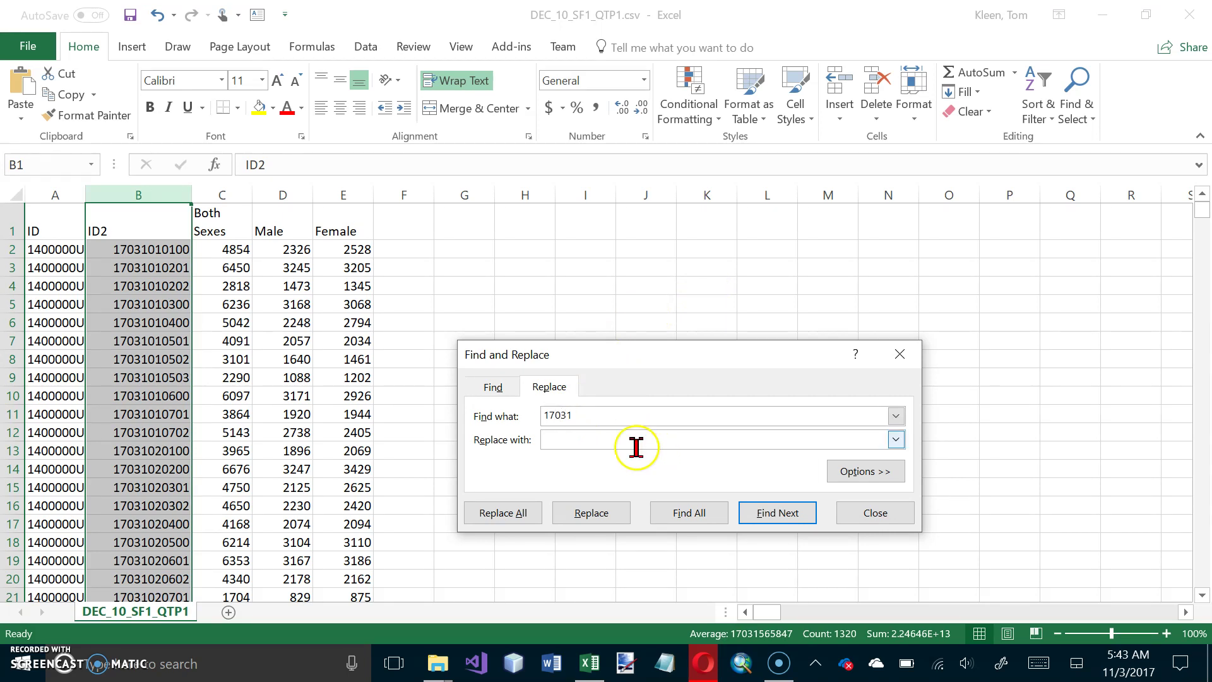
click(604, 445)
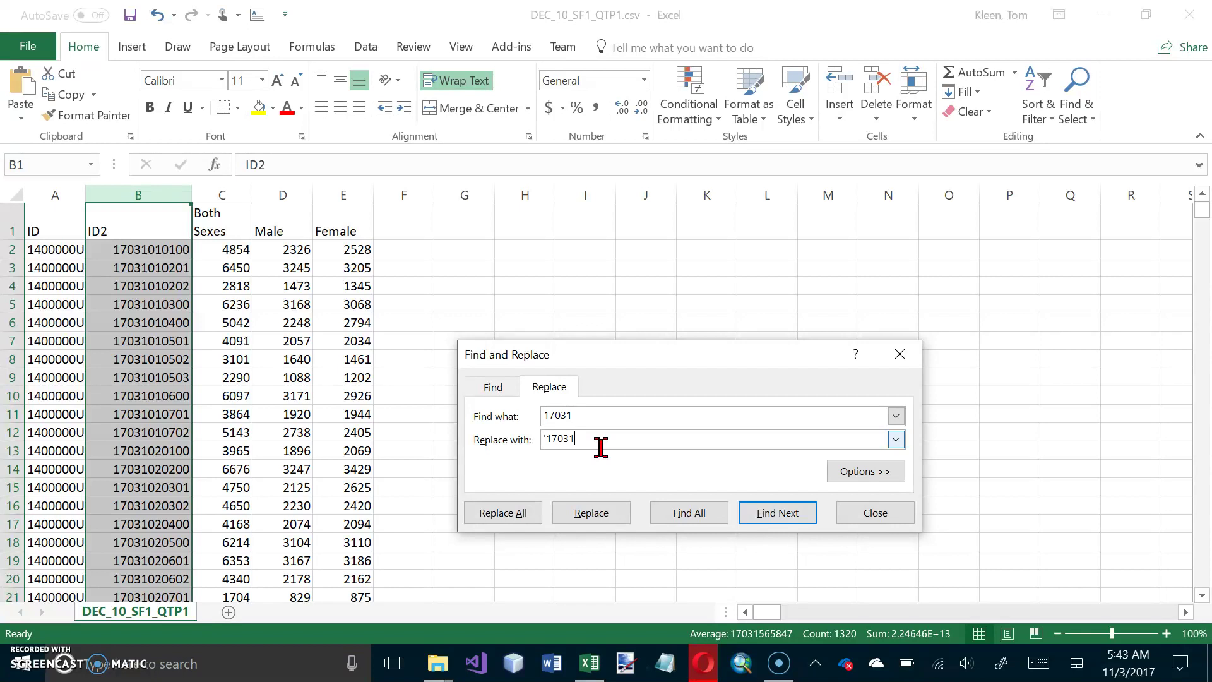
click(169, 192)
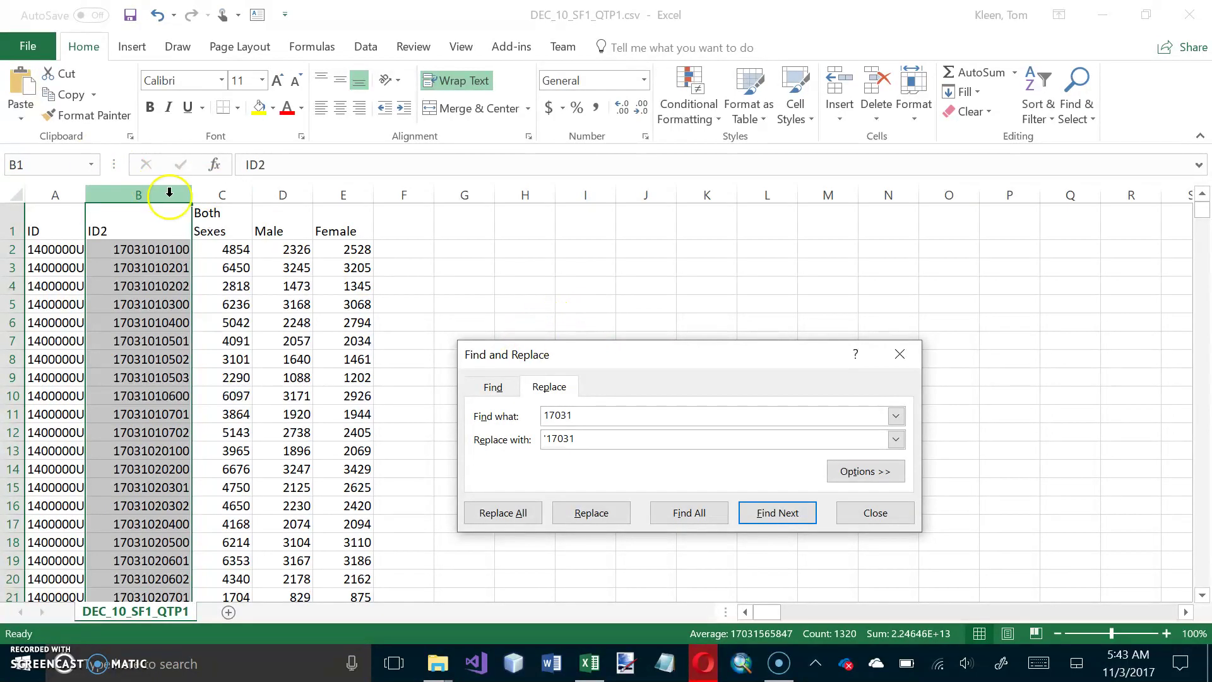
click(512, 514)
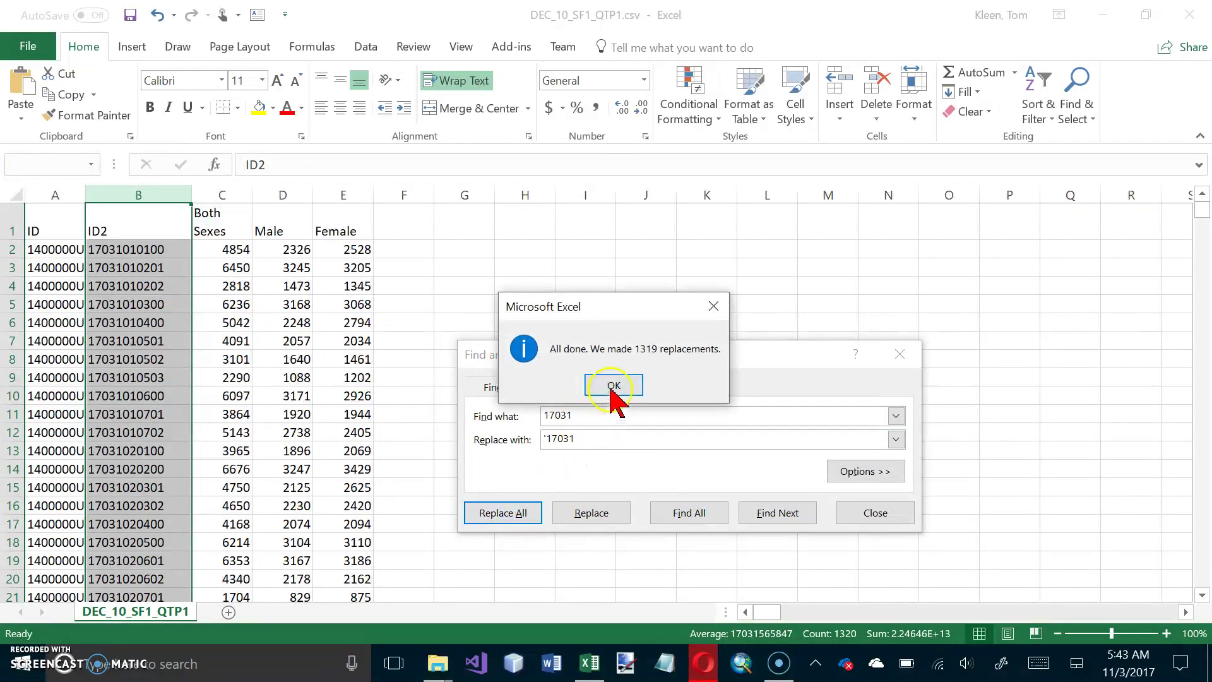
click(614, 386)
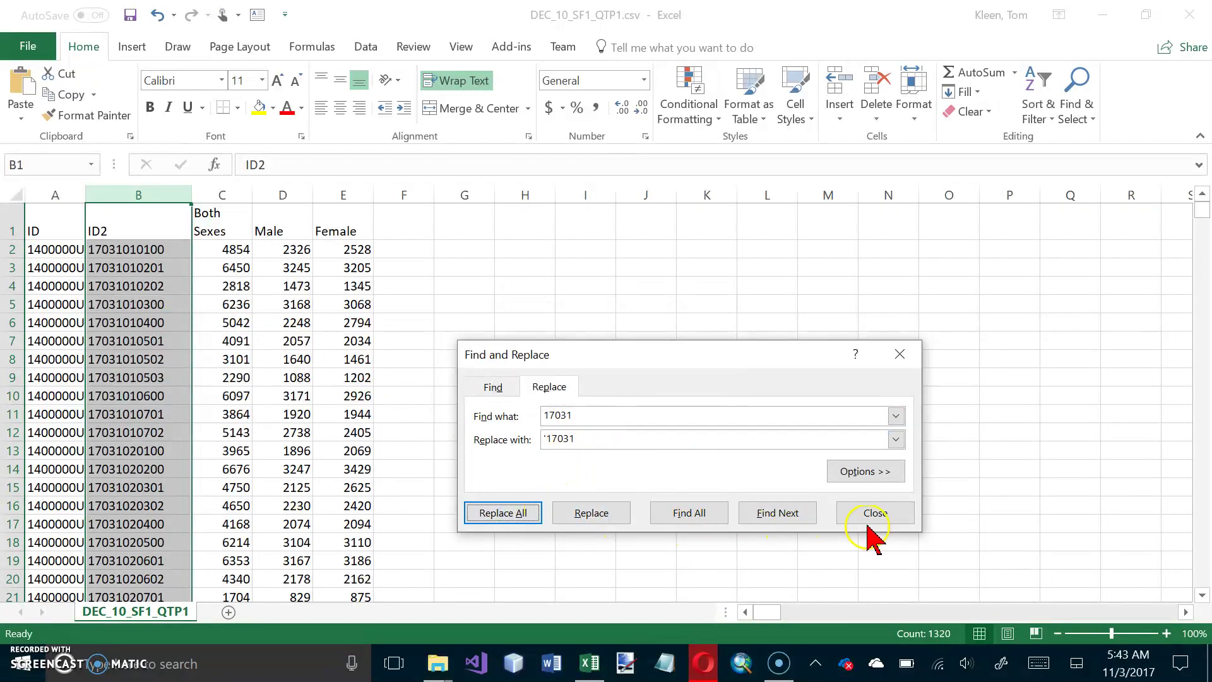
click(899, 354)
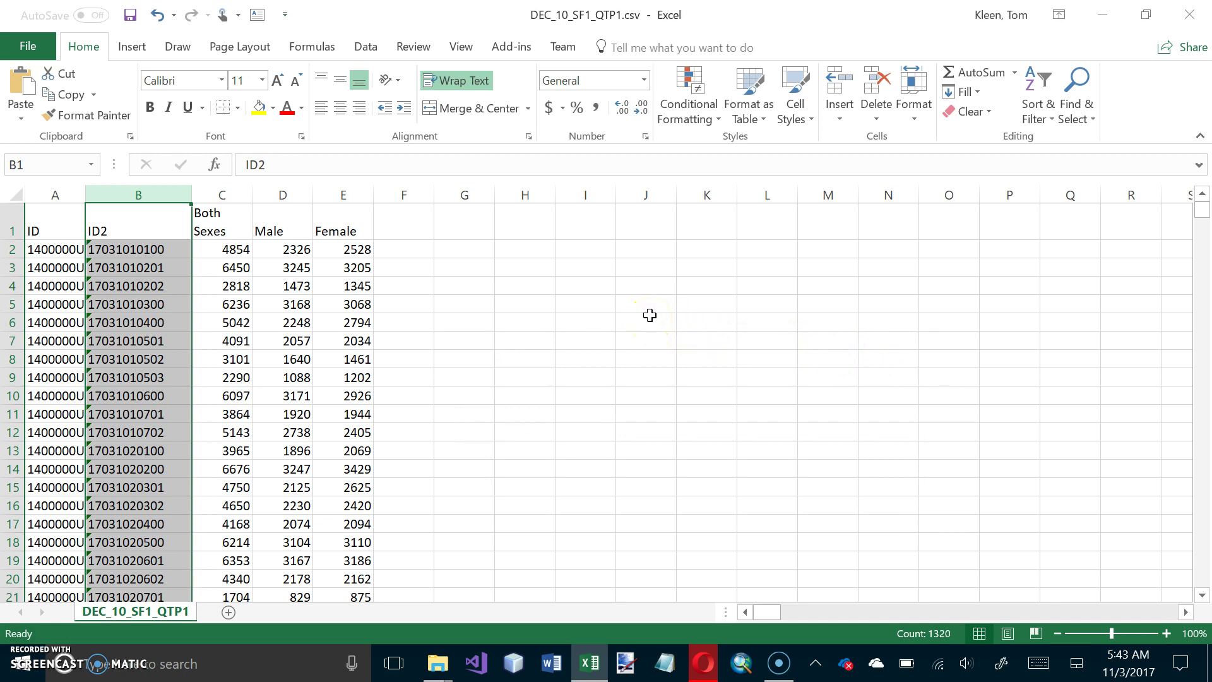
Step: Rename the worksheet tab to TractsPop2010 and return to cell A1
double_click(170, 613)
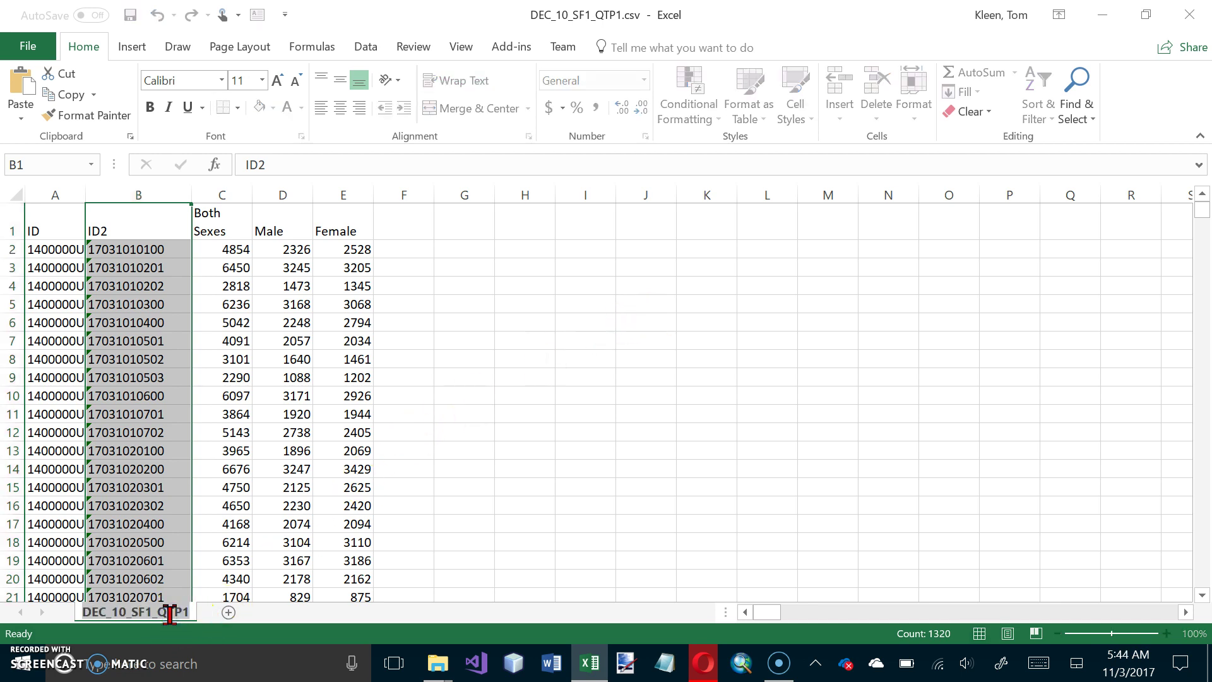
text(T)
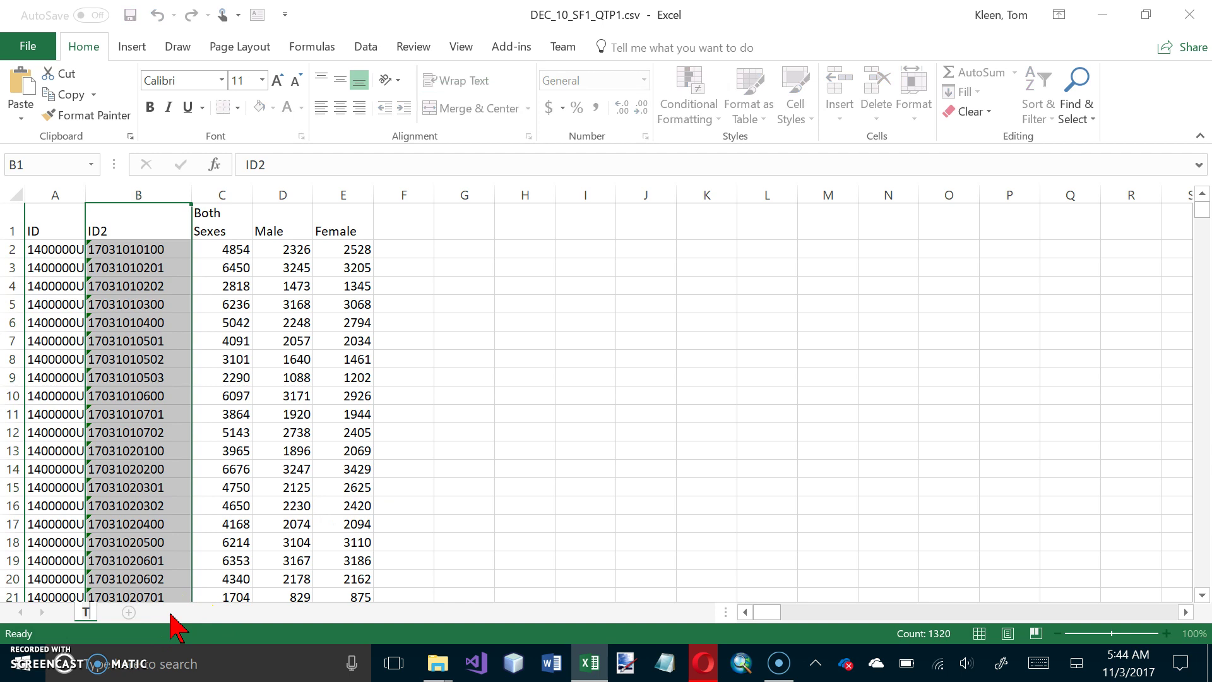
text(ractsPop2010)
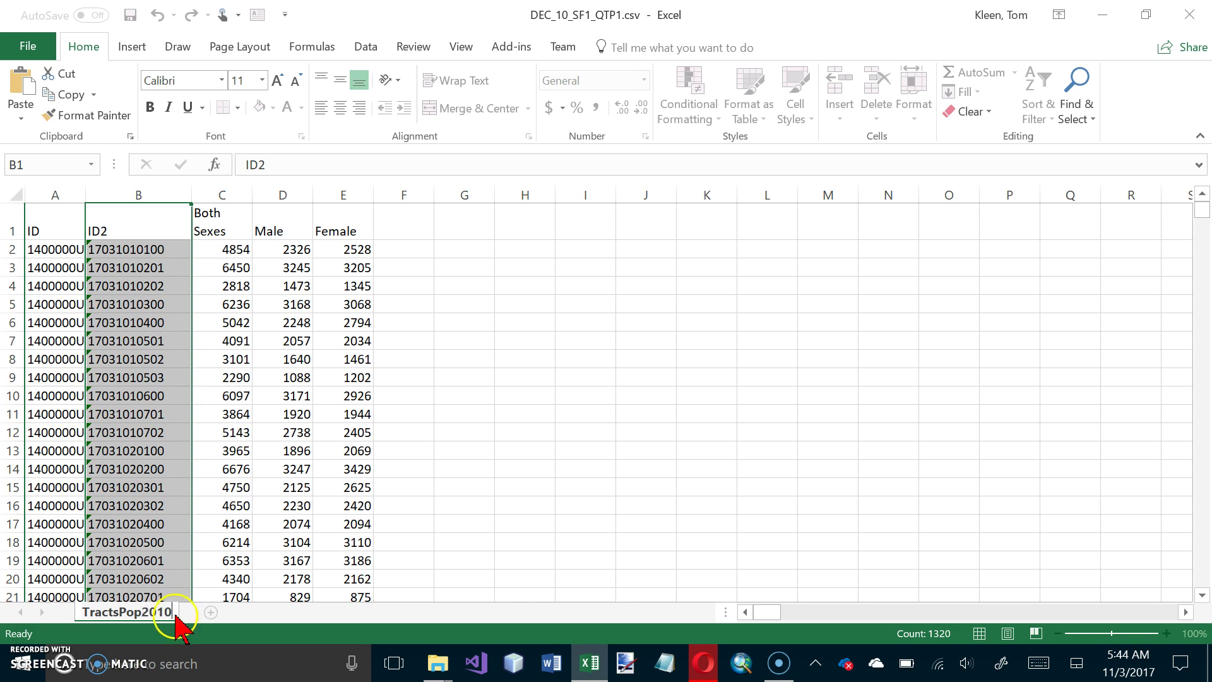
click(199, 533)
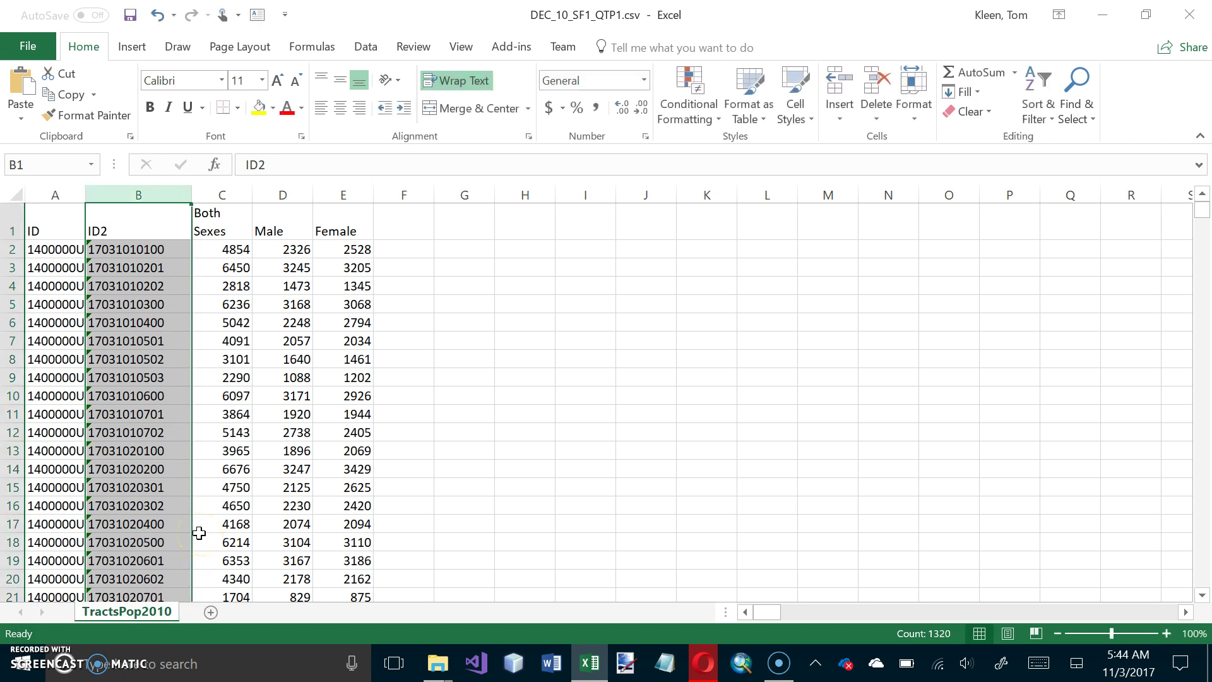
click(63, 223)
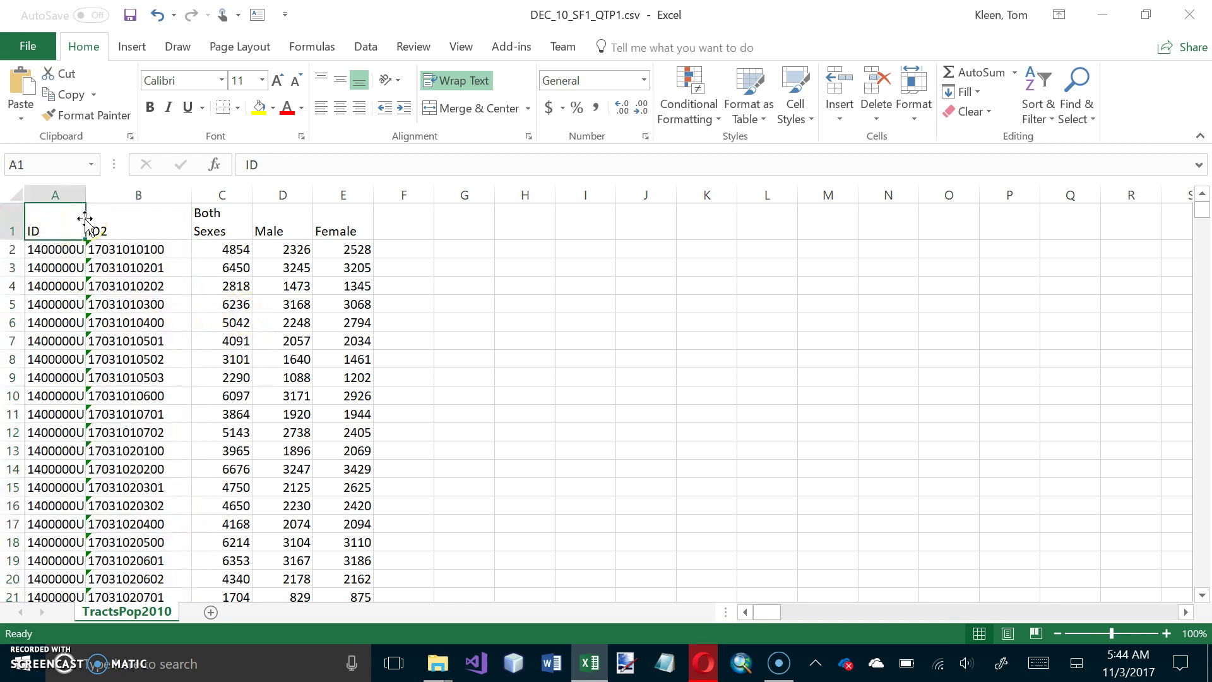
Step: Save the workbook as CSV (Comma delimited) named CookCountyTractPop2010 in the Chapter5 folder
click(27, 48)
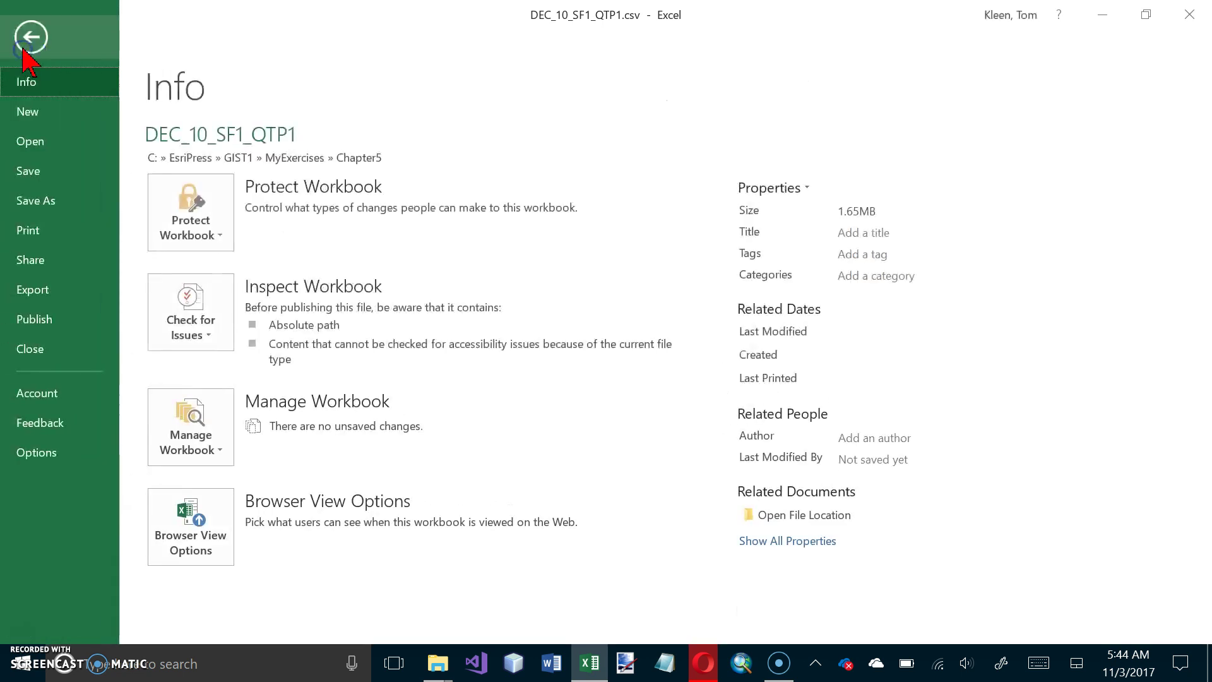
click(51, 201)
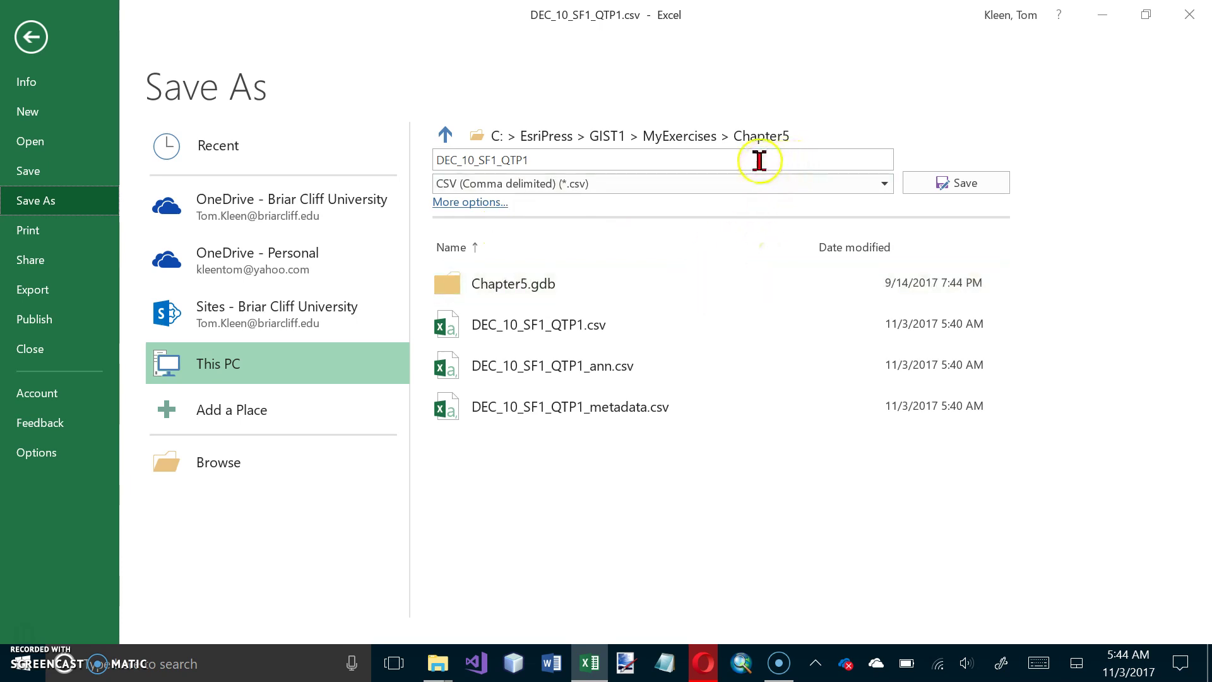
click(915, 190)
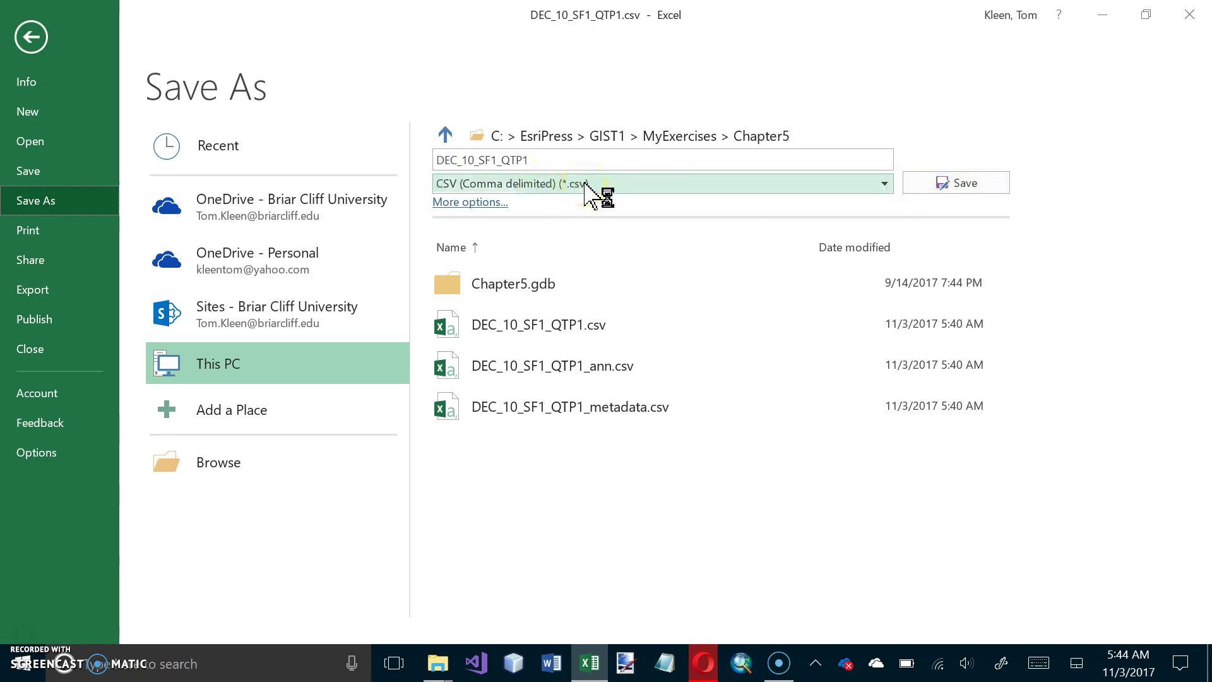
click(582, 163)
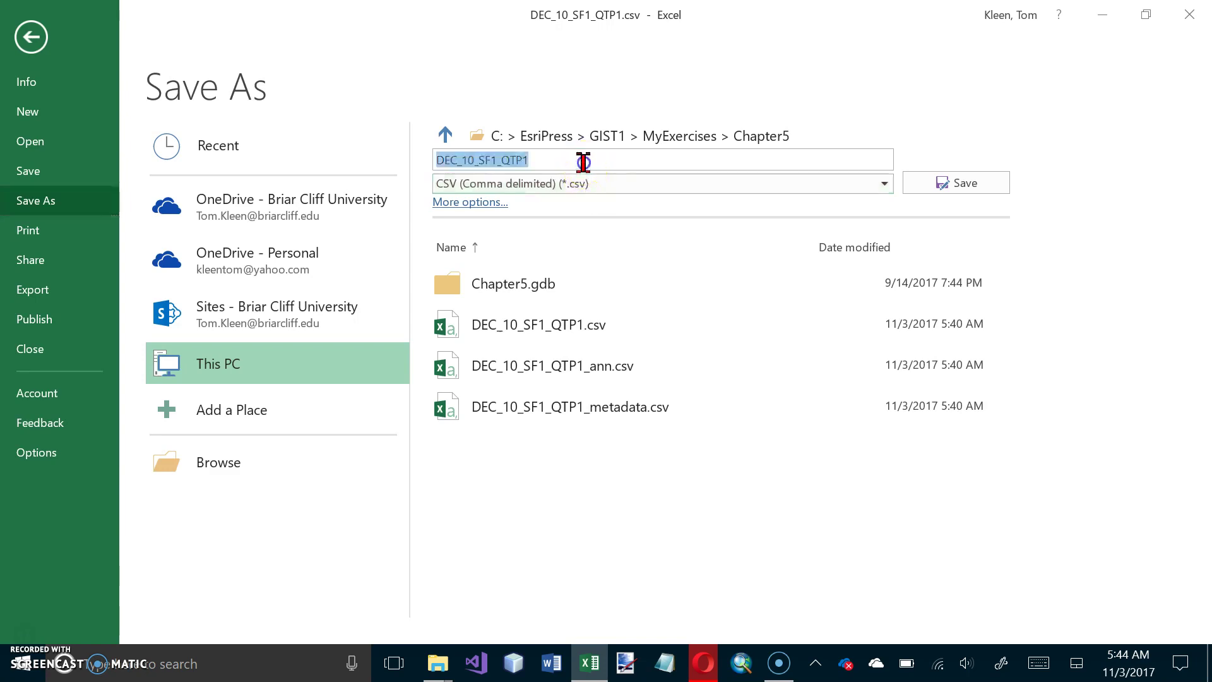
text(CookCountyTract)
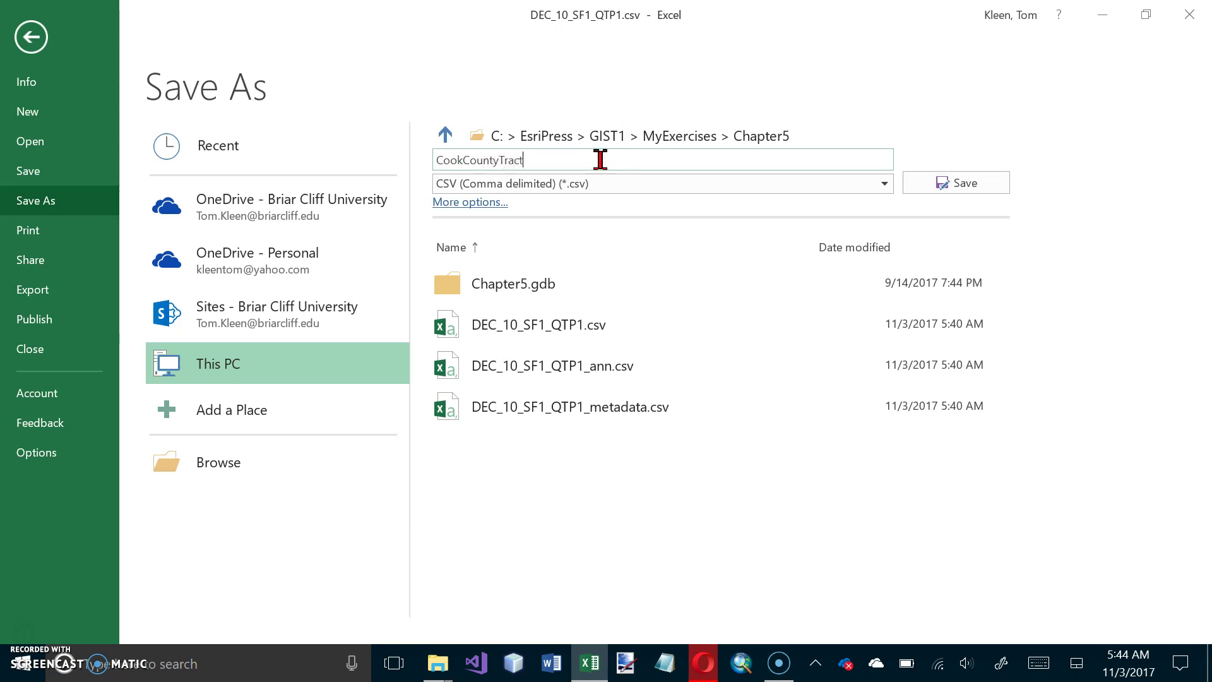
text(Pop2010)
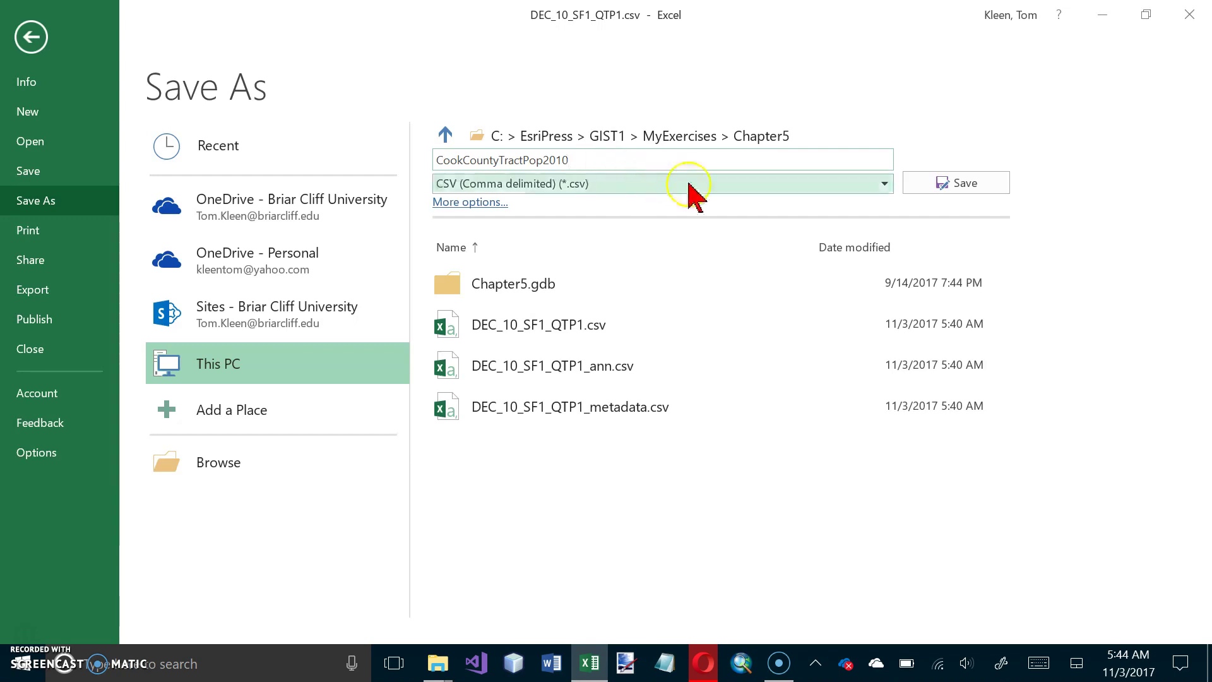
click(952, 184)
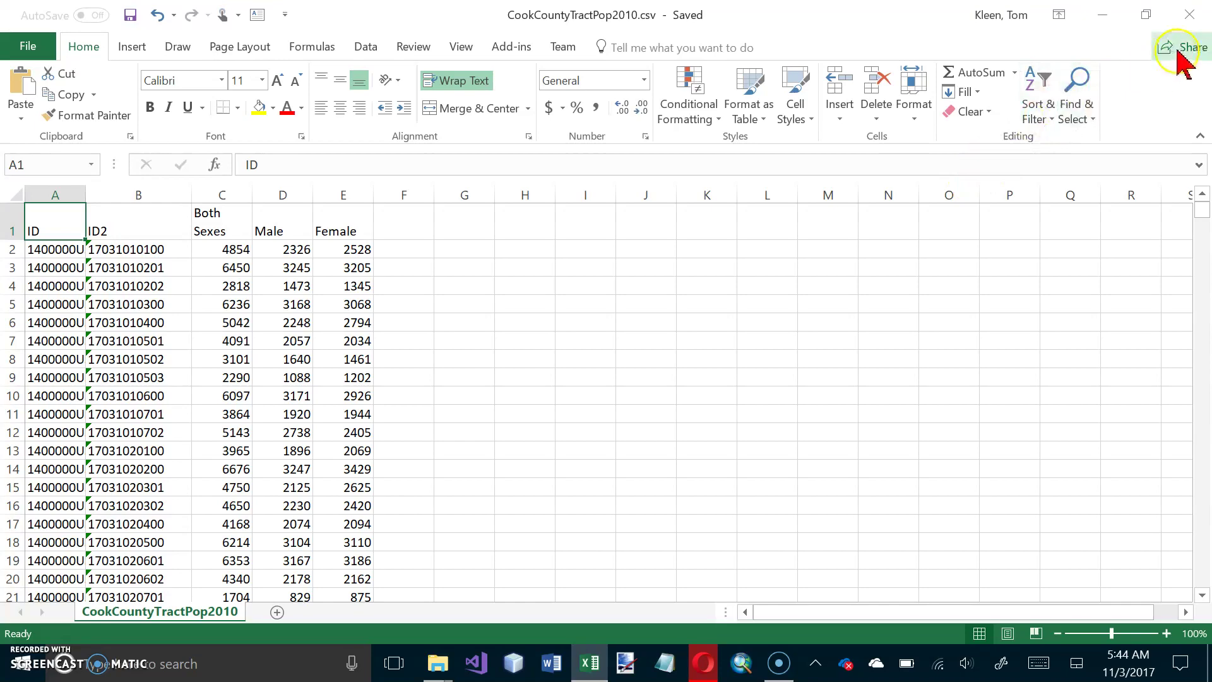
Step: Close Excel and launch ArcMap 10.3.1 from the taskbar
click(1195, 16)
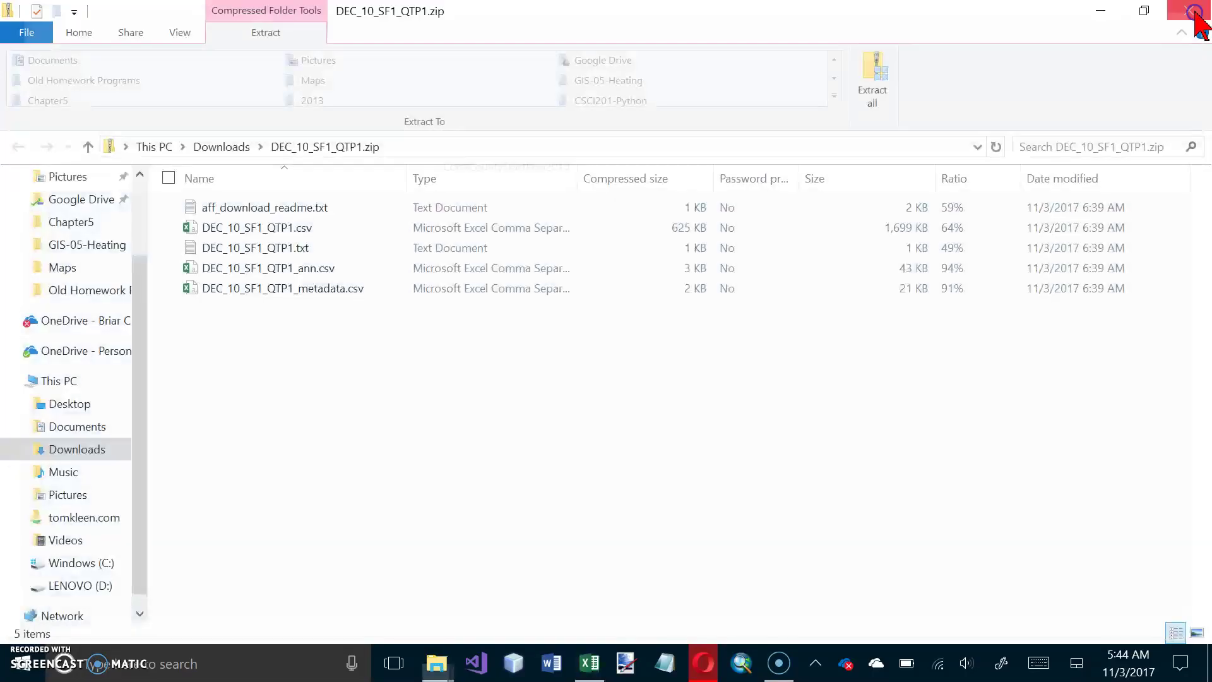
click(852, 271)
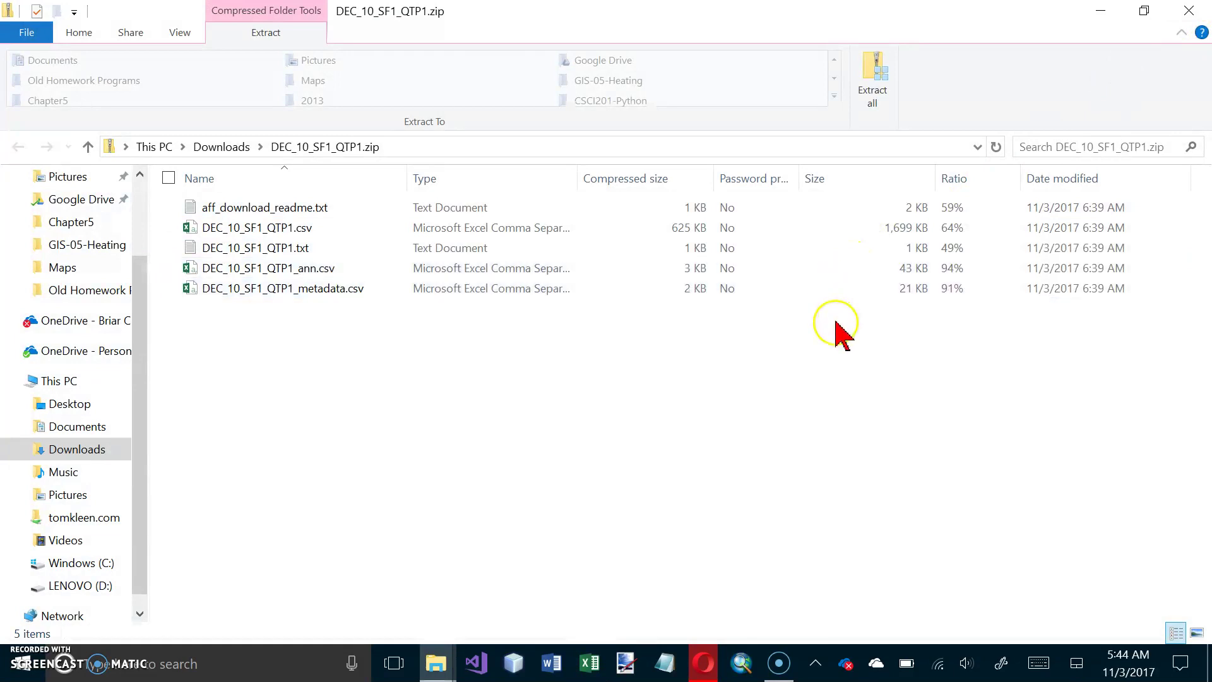
click(743, 647)
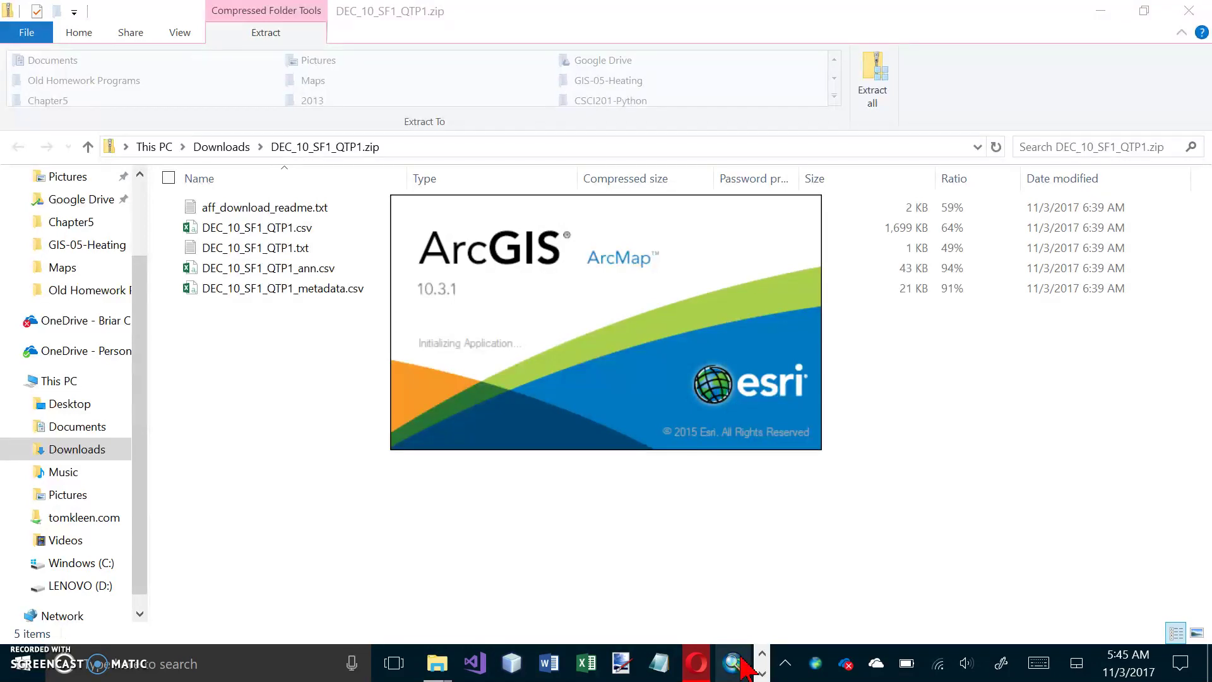
Step: Choose the Blank Map template under My Templates in the Getting Started dialog
click(727, 649)
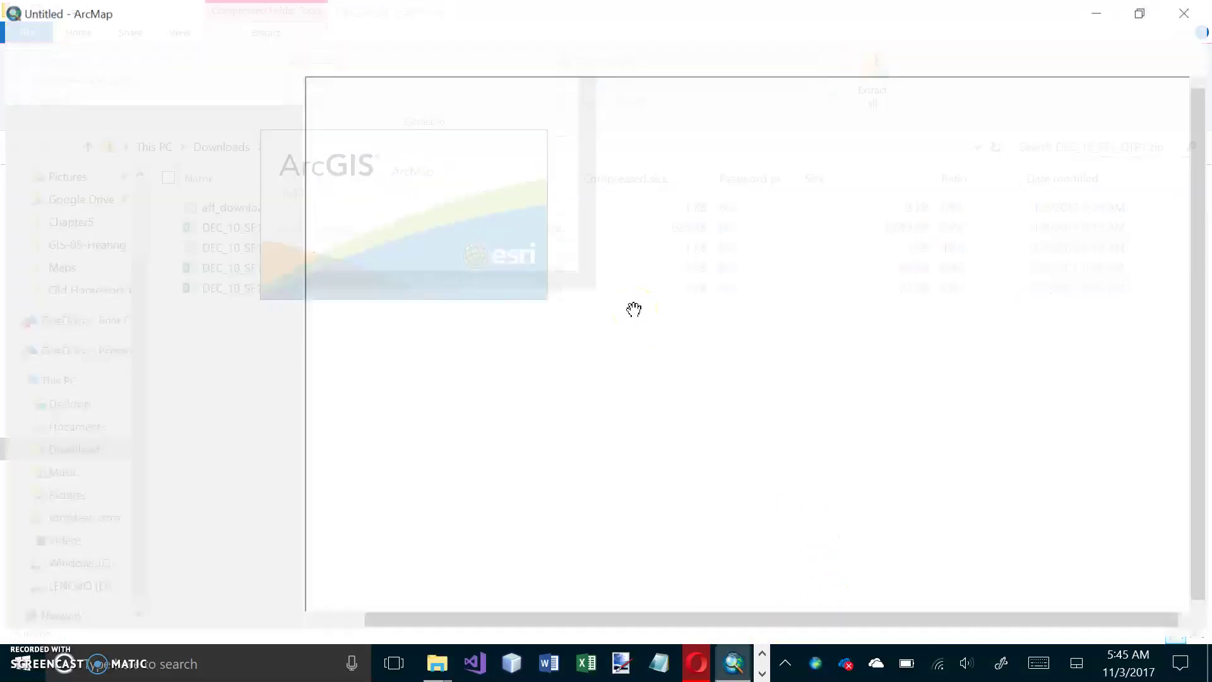
click(773, 491)
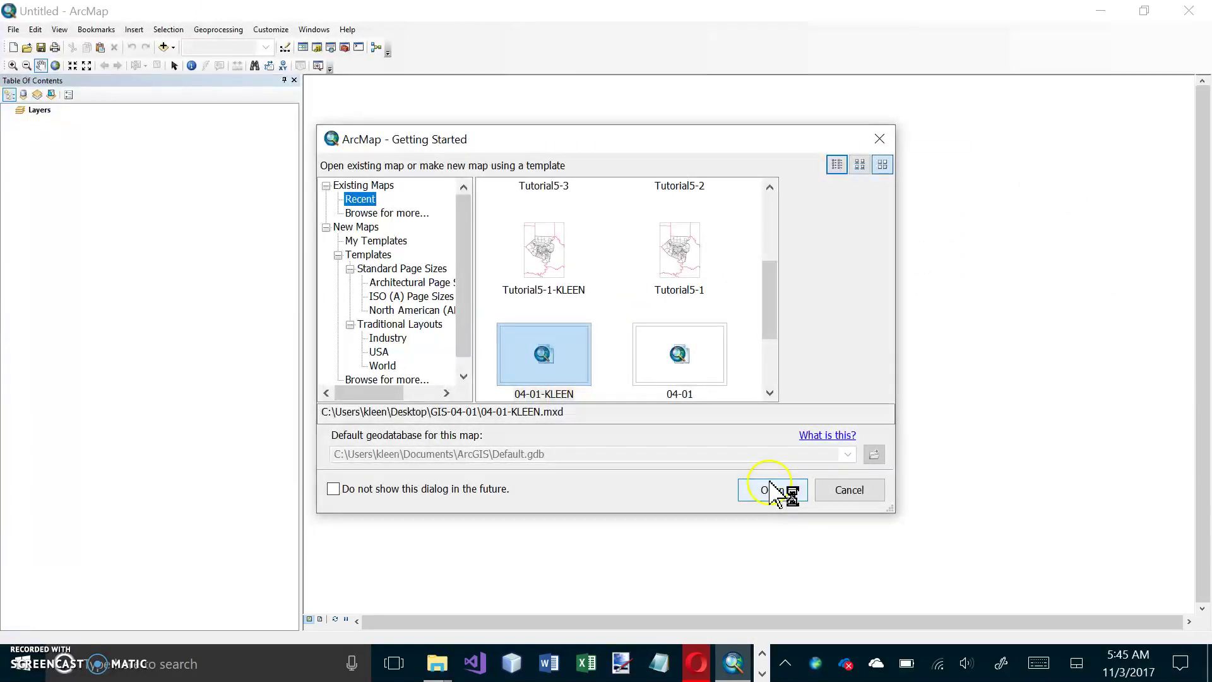
click(651, 360)
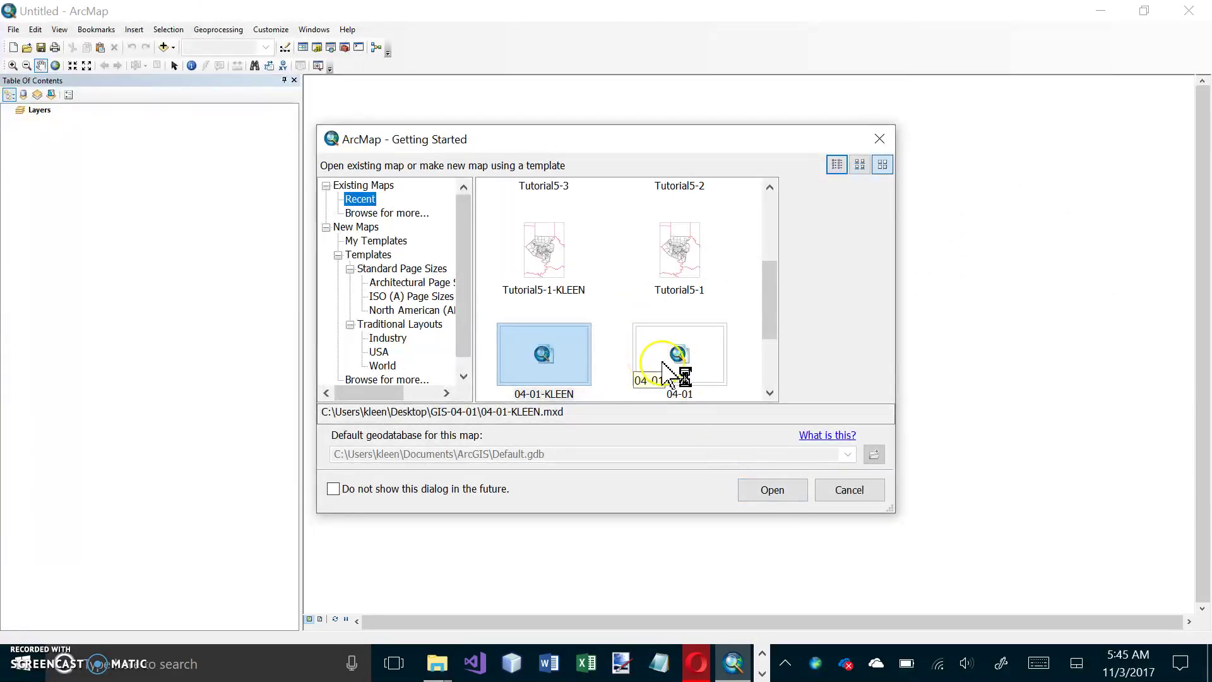
click(839, 490)
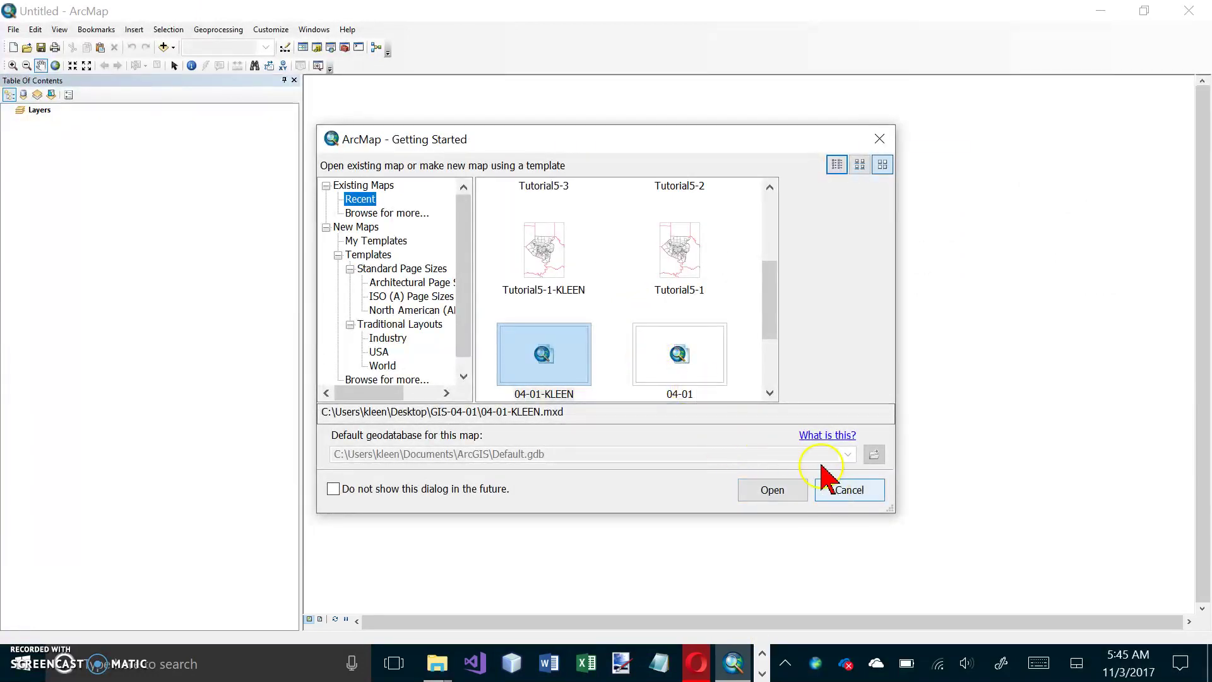
click(769, 373)
drag(768, 358, 766, 191)
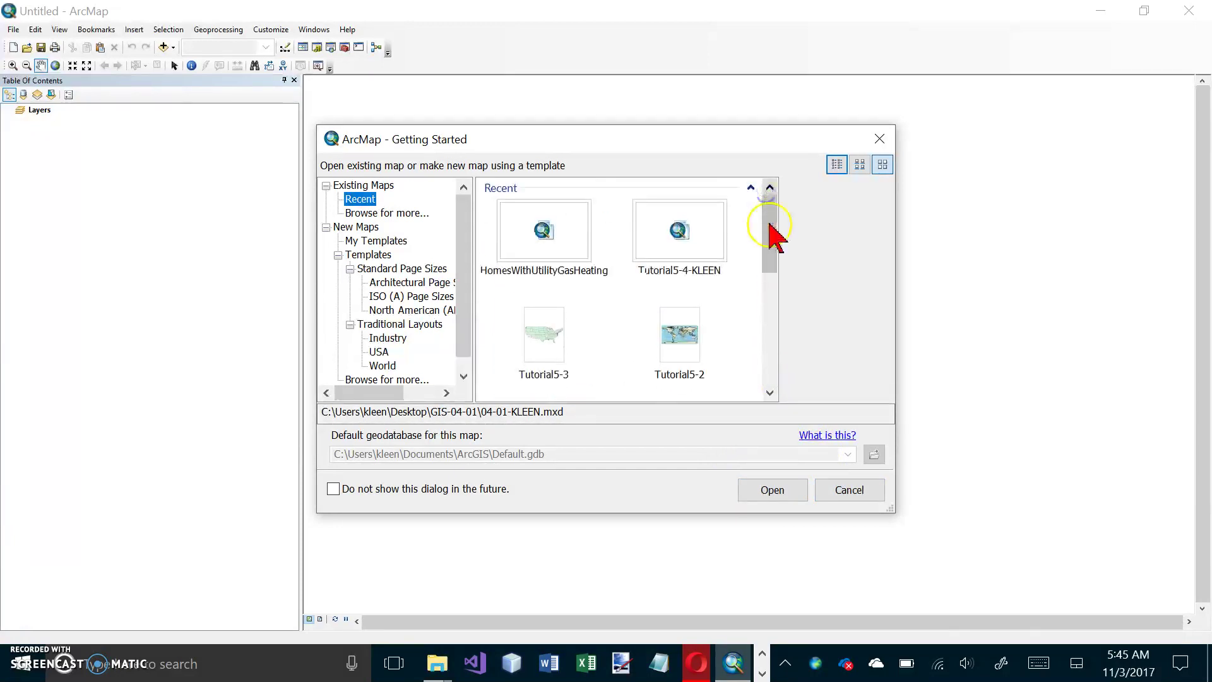
click(391, 242)
click(536, 227)
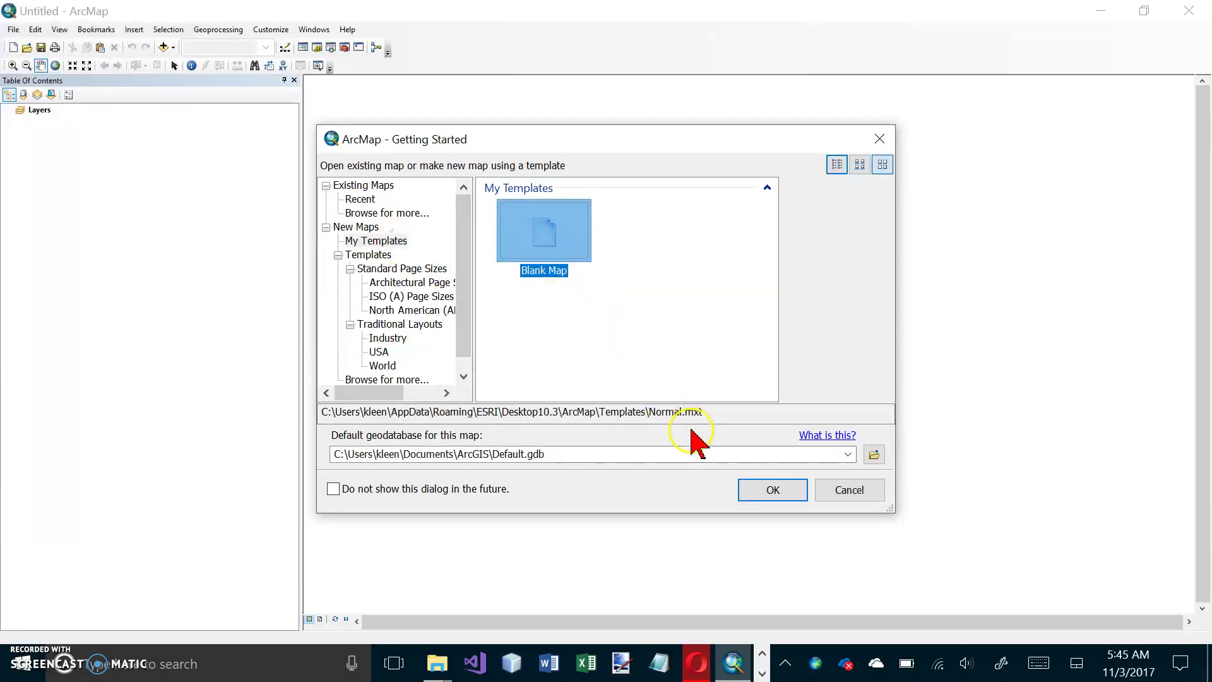
click(775, 491)
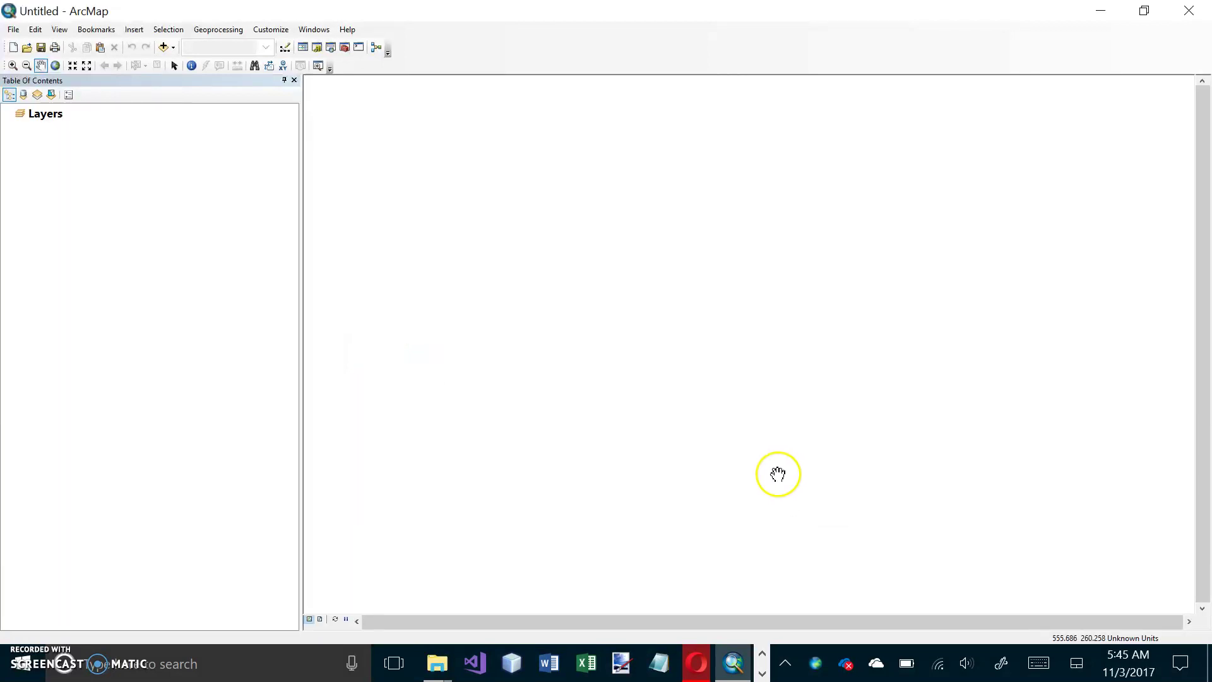